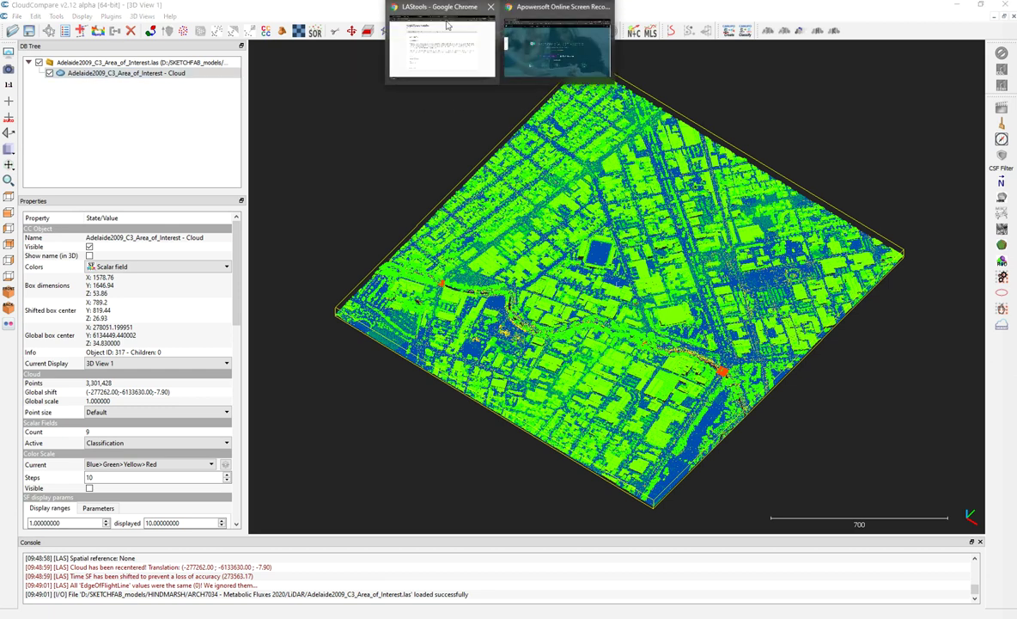
Switch from the Adelaide cloud in CloudCompare to the LAStools page in Chrome.
{"action": "left_click", "coordinate": [421, 39]}
On ELVIS, select Adelaide2009 tiles 2776134 and 2776135, request download, pass reCAPTCHA, then cancel.
{"action": "left_click", "coordinate": [424, 8]}
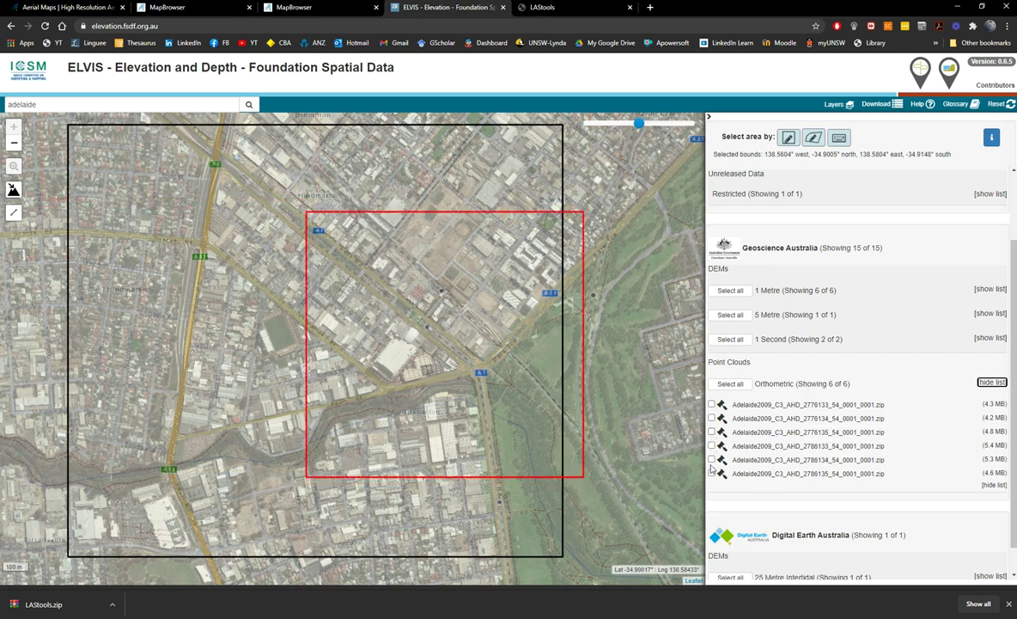
{"action": "left_click", "coordinate": [712, 417]}
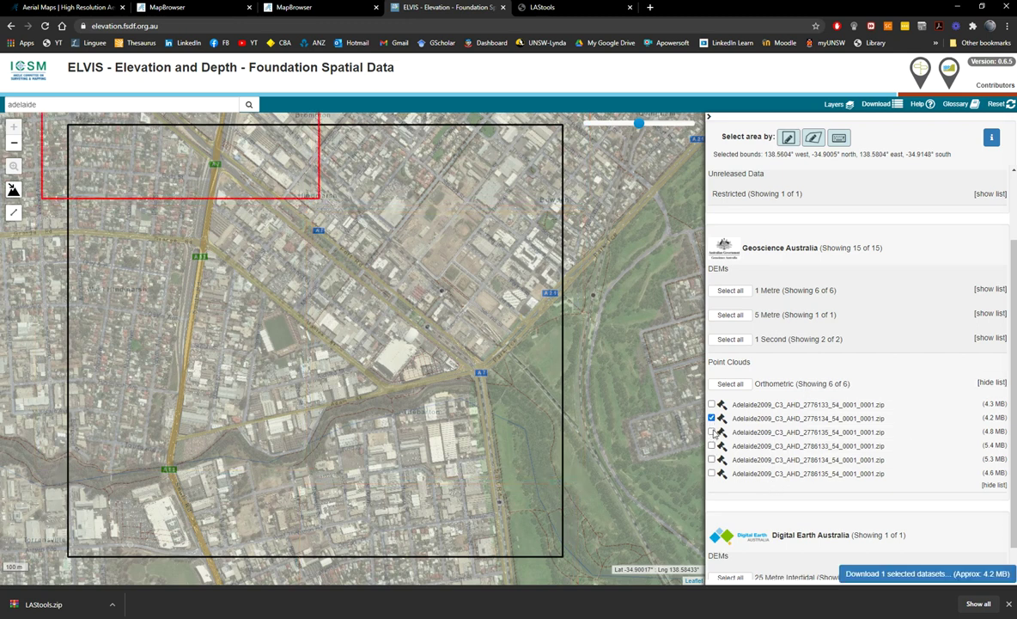
{"action": "left_click", "coordinate": [711, 431]}
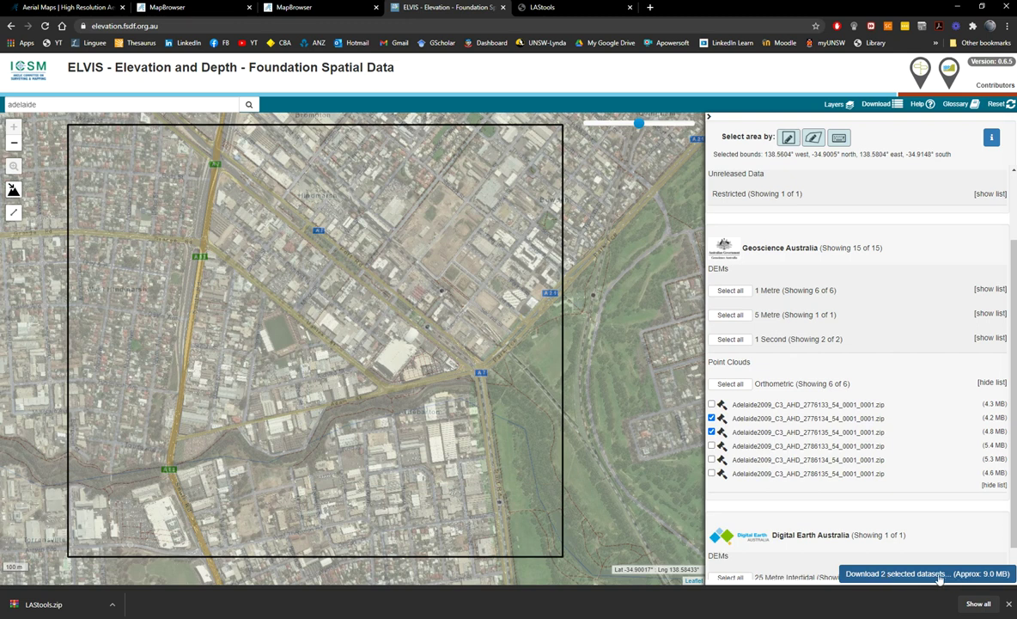
{"action": "left_click", "coordinate": [868, 574]}
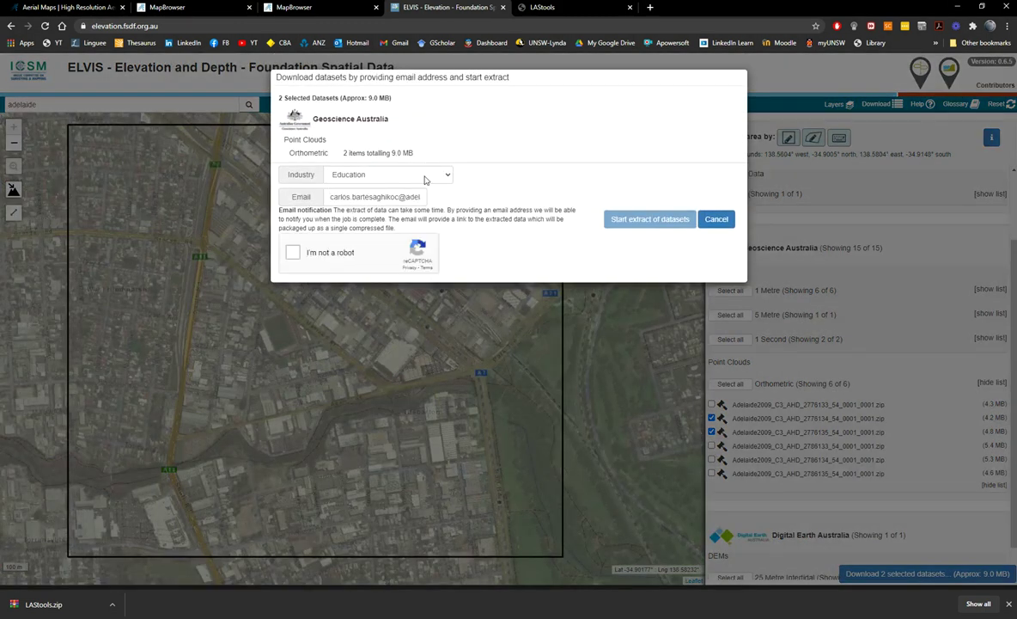
{"action": "left_click", "coordinate": [293, 255]}
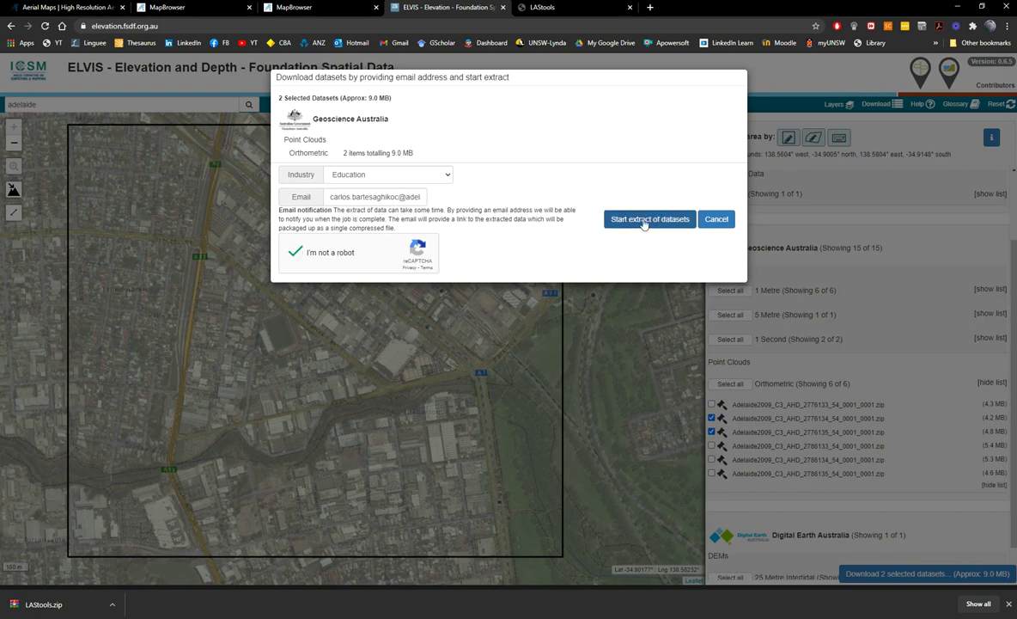
{"action": "left_click", "coordinate": [716, 219]}
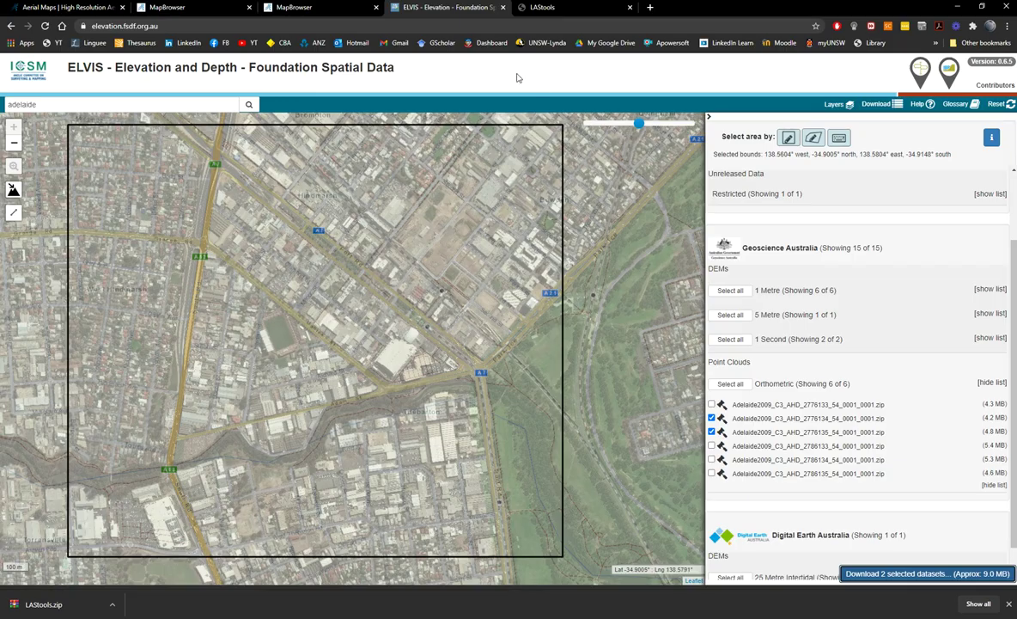
Return to CloudCompare and keep the Adelaide cloud coloured by scalar field.
{"action": "key", "text": "alt+Tab"}
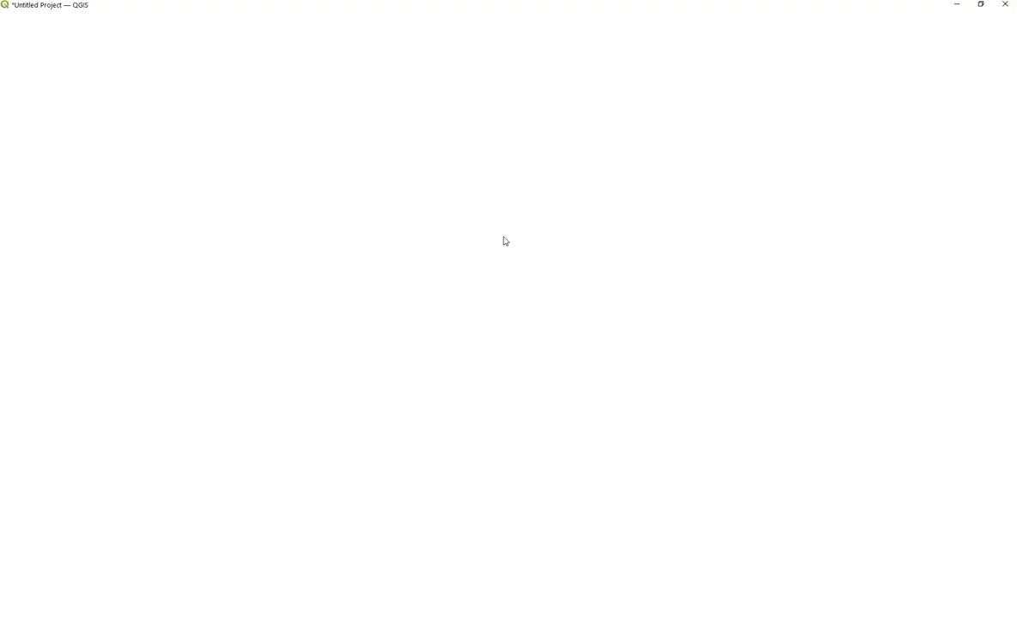
{"action": "key", "text": "alt+Tab"}
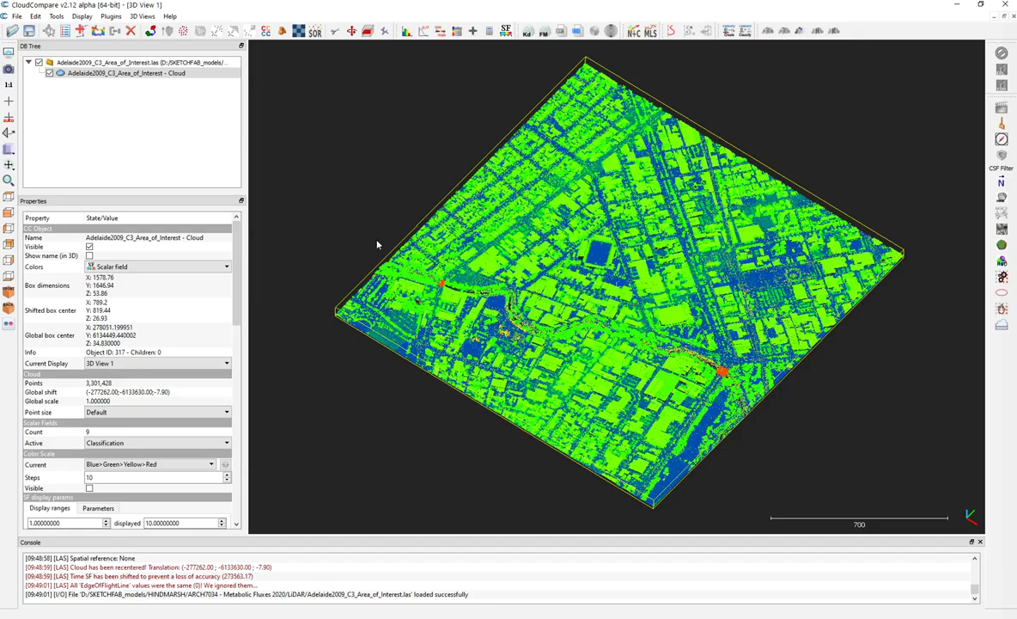
{"action": "left_click", "coordinate": [127, 266]}
{"action": "left_click", "coordinate": [117, 287]}
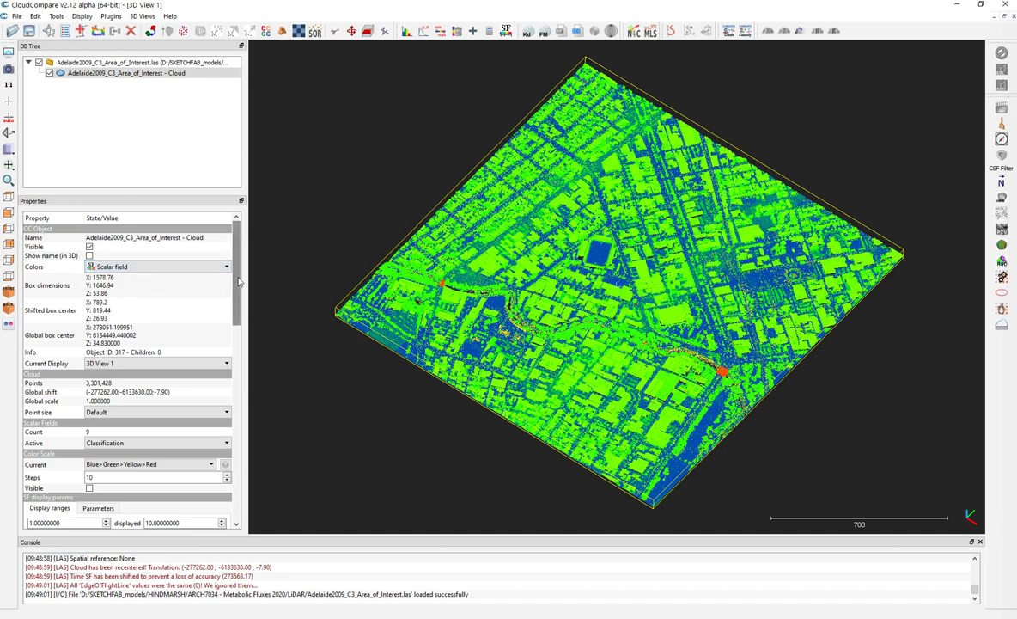
{"action": "scroll", "coordinate": [239, 295], "scroll_direction": "down", "scroll_amount": 1}
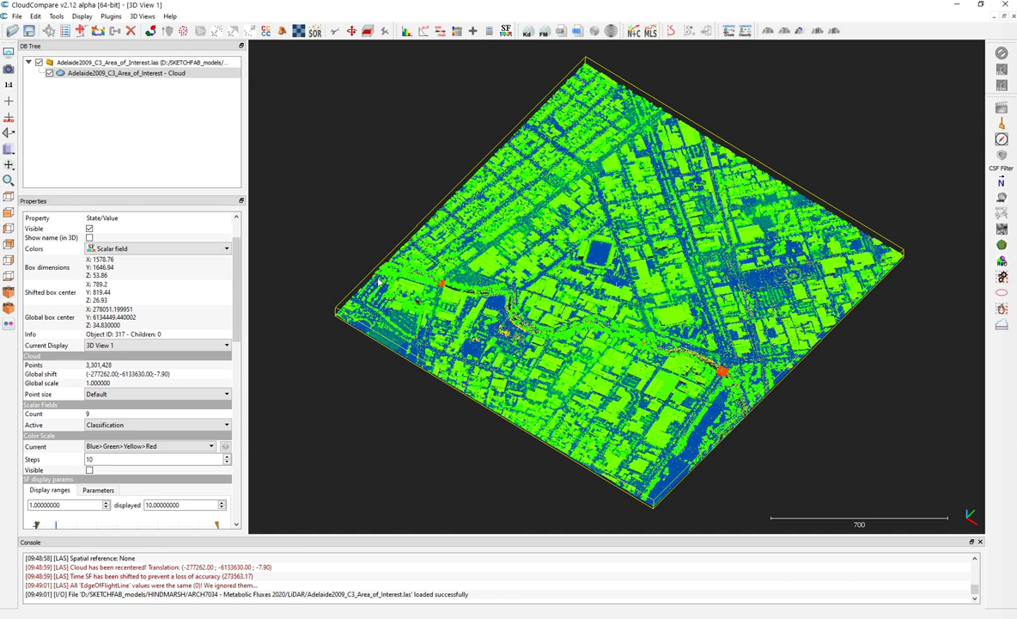
{"action": "scroll", "coordinate": [172, 301], "scroll_direction": "down", "scroll_amount": 3}
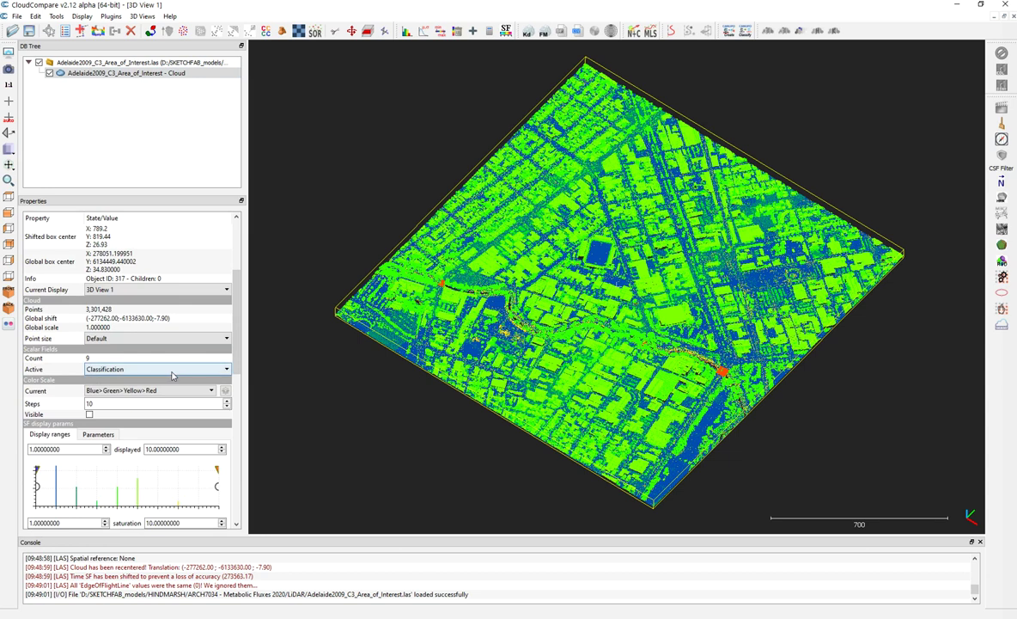
Colour the cloud by PointSourceId, then ScanAngleRank, then Intensity in greyscale.
{"action": "left_click", "coordinate": [131, 372]}
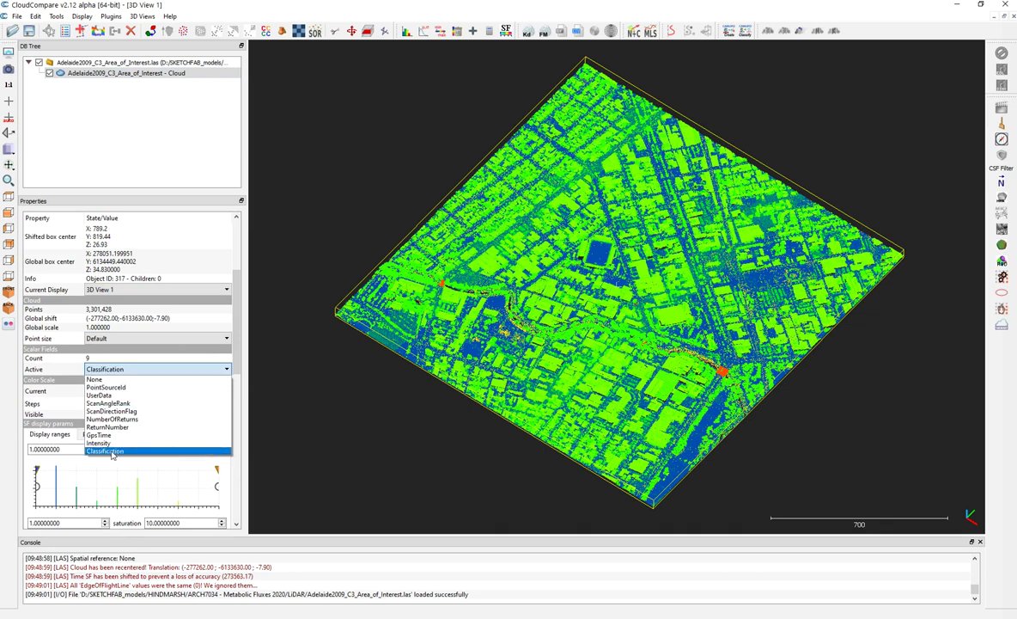
{"action": "left_click", "coordinate": [108, 387]}
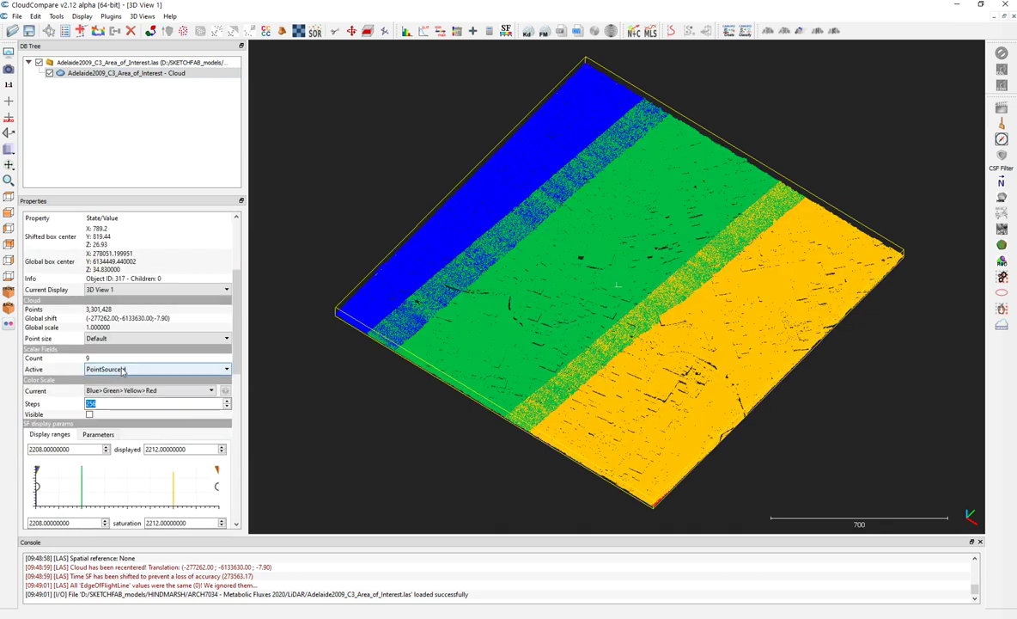
{"action": "left_click", "coordinate": [116, 371]}
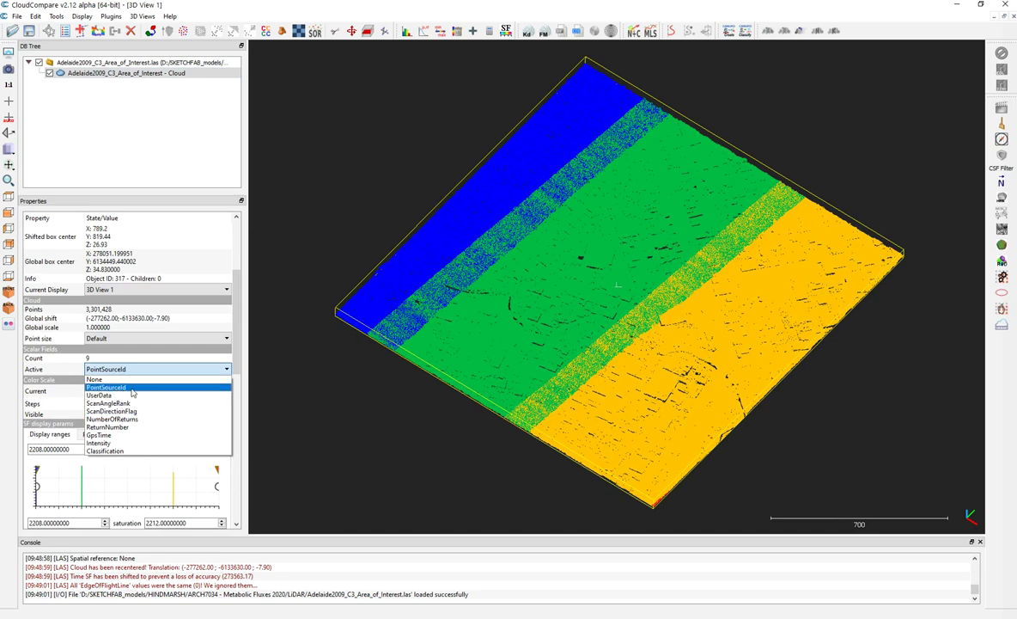
{"action": "left_click", "coordinate": [120, 404]}
{"action": "left_click", "coordinate": [129, 369]}
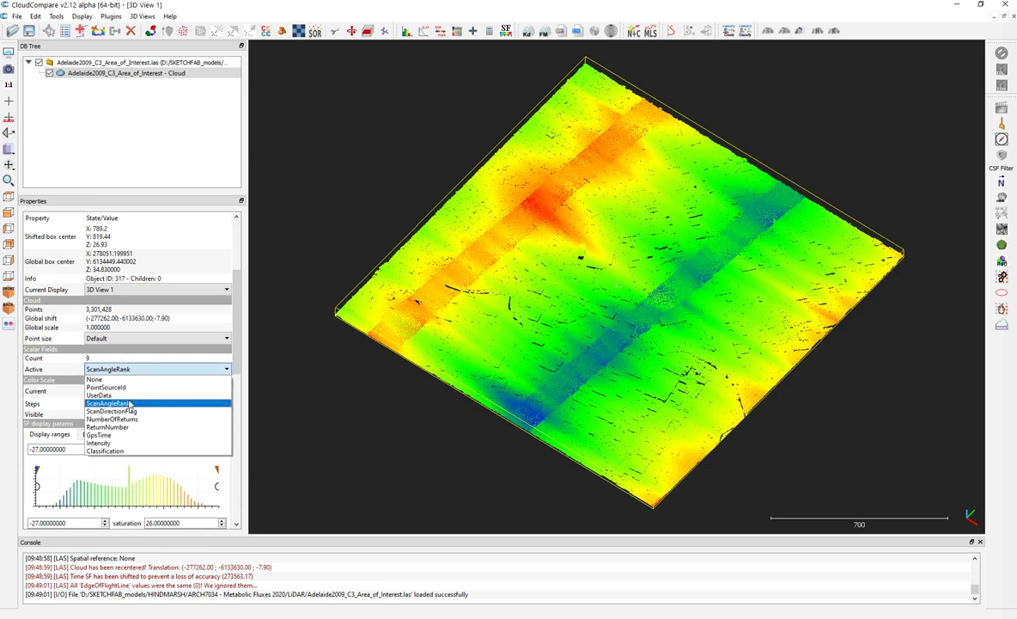
{"action": "left_click", "coordinate": [104, 442]}
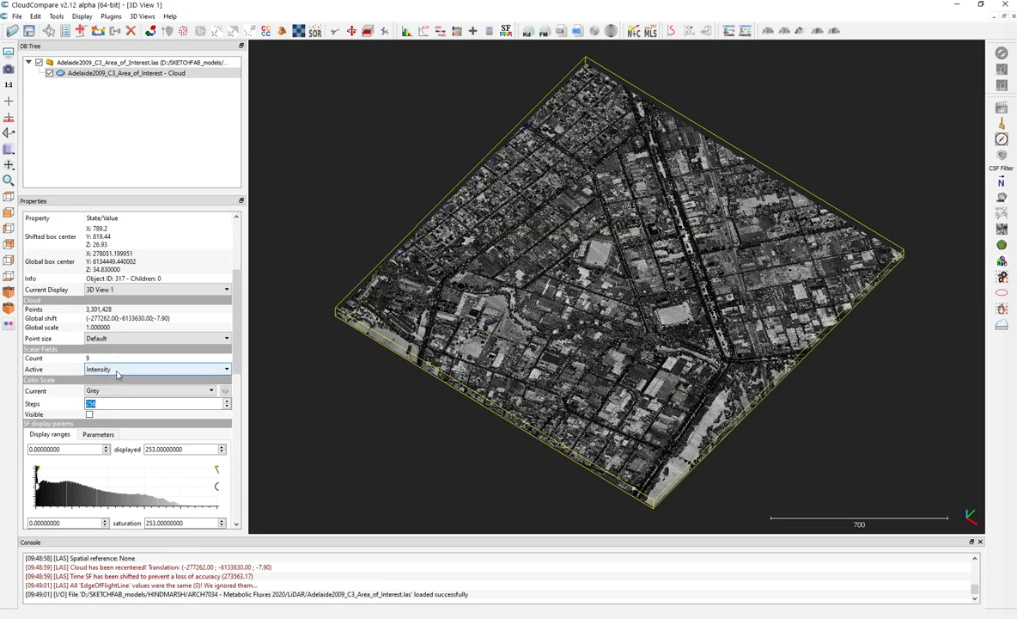
Switch the active scalar field back to Classification.
{"action": "left_click", "coordinate": [118, 369]}
{"action": "left_click", "coordinate": [118, 451]}
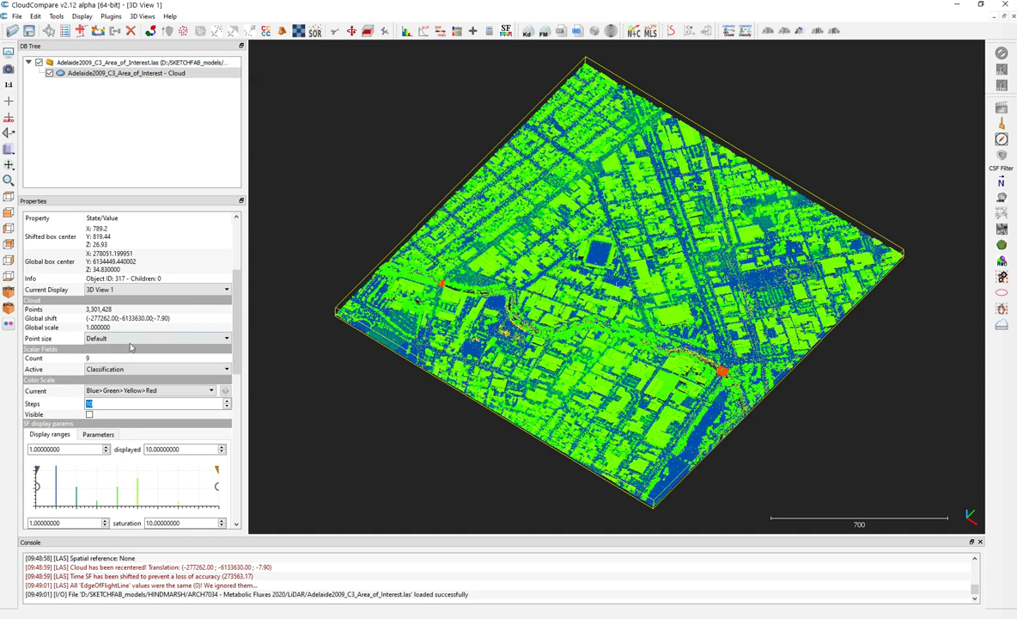
{"action": "scroll", "coordinate": [117, 261], "scroll_direction": "up", "scroll_amount": 3}
{"action": "left_click", "coordinate": [116, 264]}
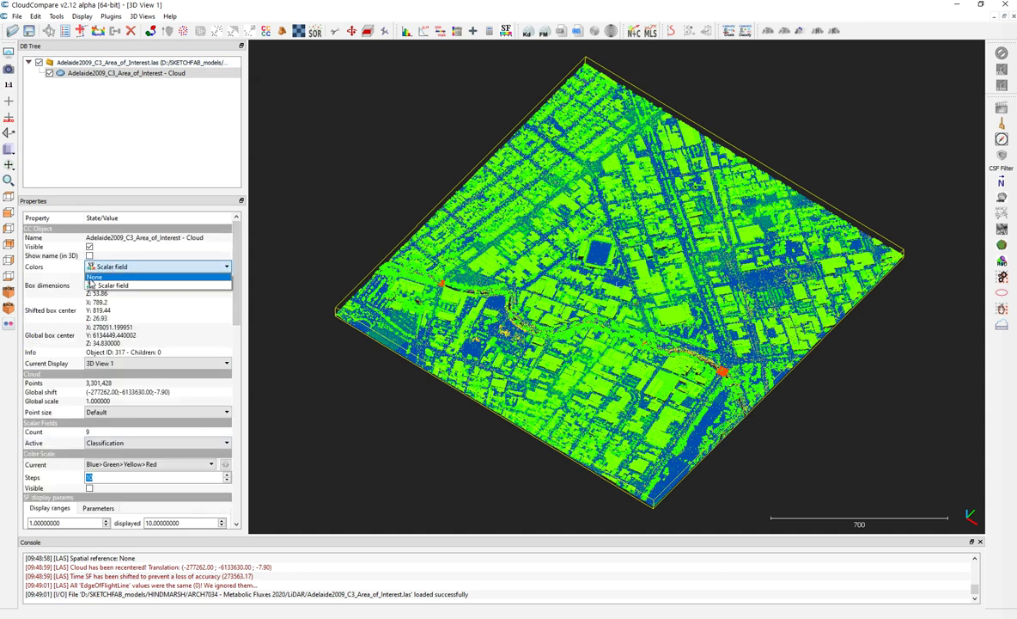
{"action": "left_click", "coordinate": [365, 186]}
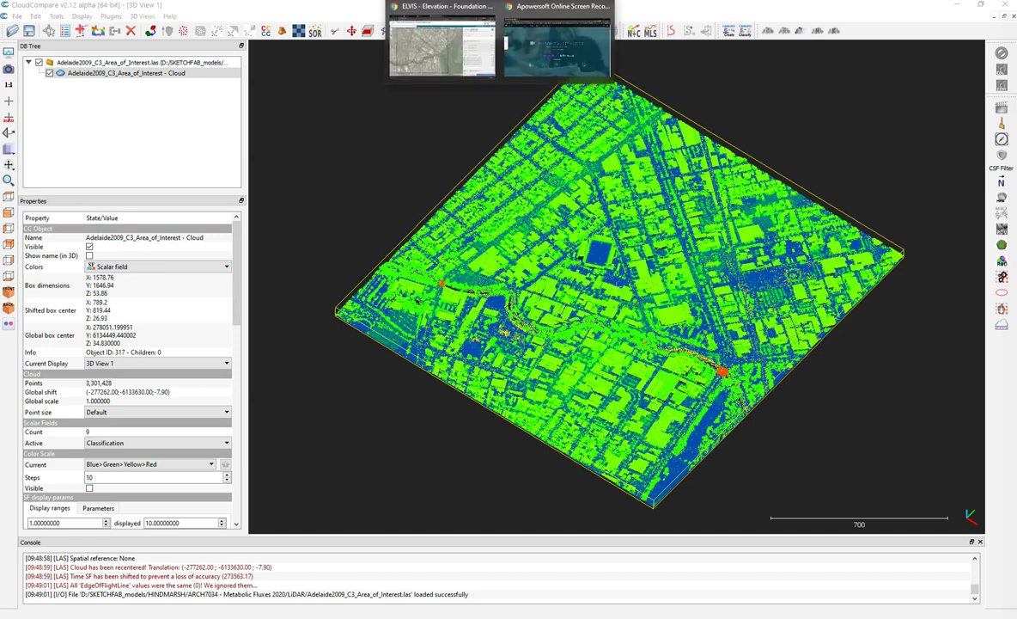
Open the Nearmap MapBrowser view of Adelaide in Chrome.
{"action": "left_click", "coordinate": [432, 47]}
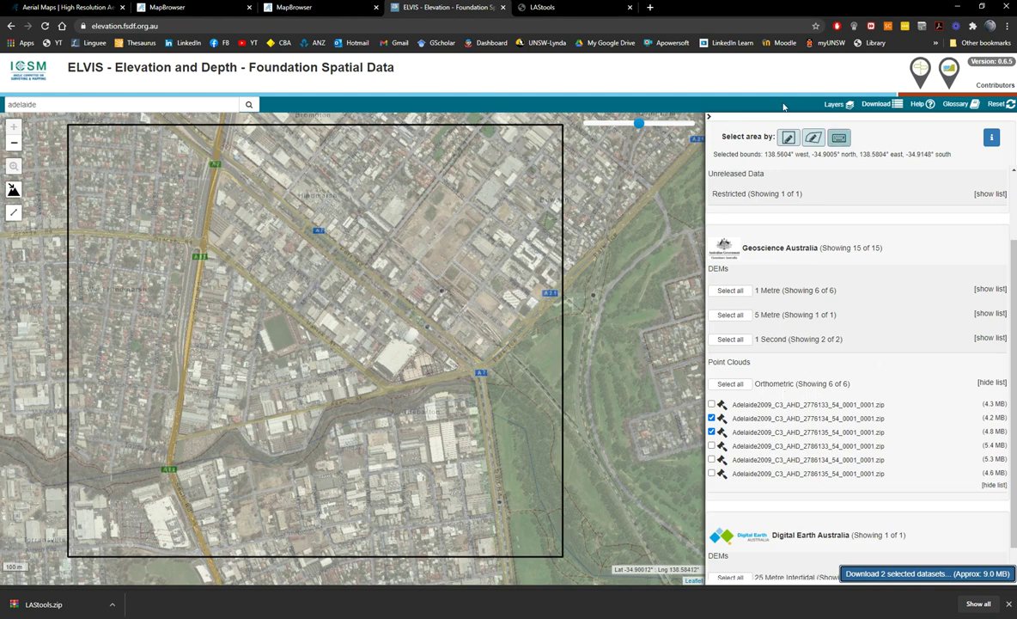
{"action": "left_click", "coordinate": [78, 7]}
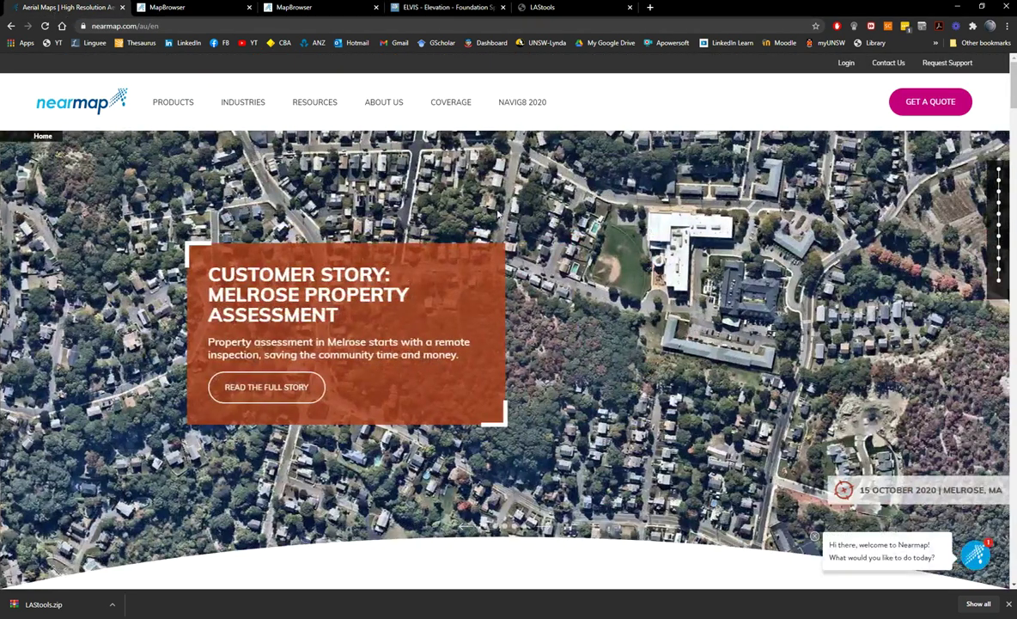
{"action": "left_click", "coordinate": [172, 7]}
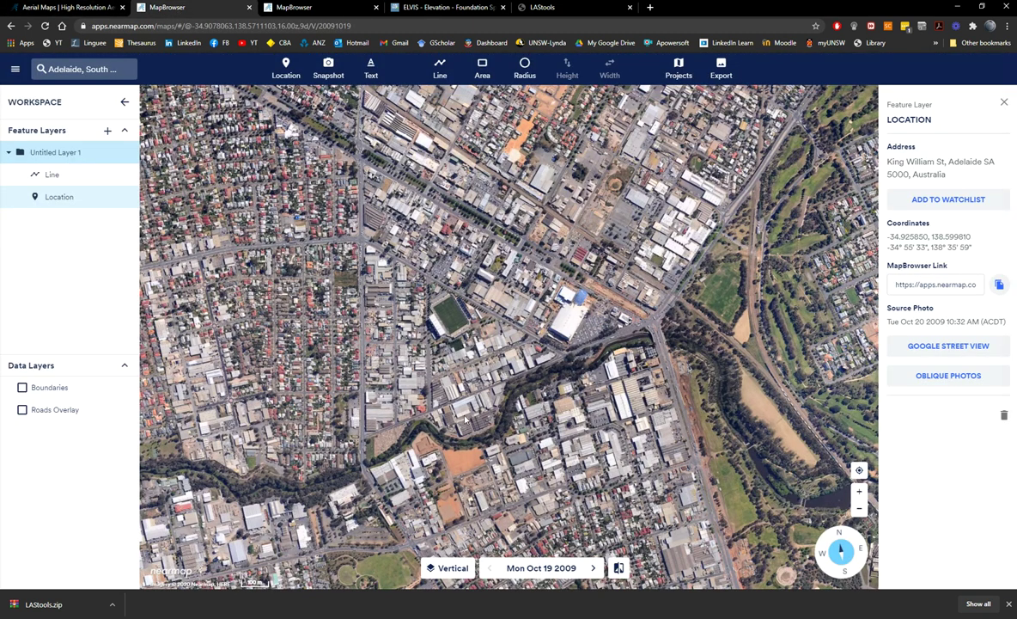
Browse the available survey dates and keep Mon Oct 19 2009.
{"action": "left_click", "coordinate": [541, 567]}
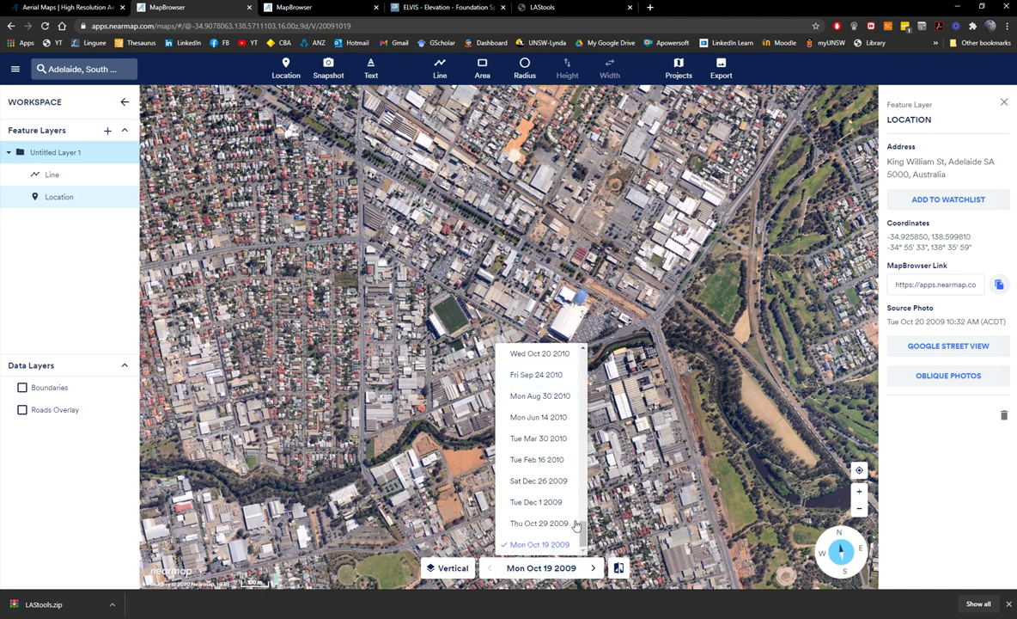
{"action": "scroll", "coordinate": [576, 526], "scroll_direction": "up", "scroll_amount": 10}
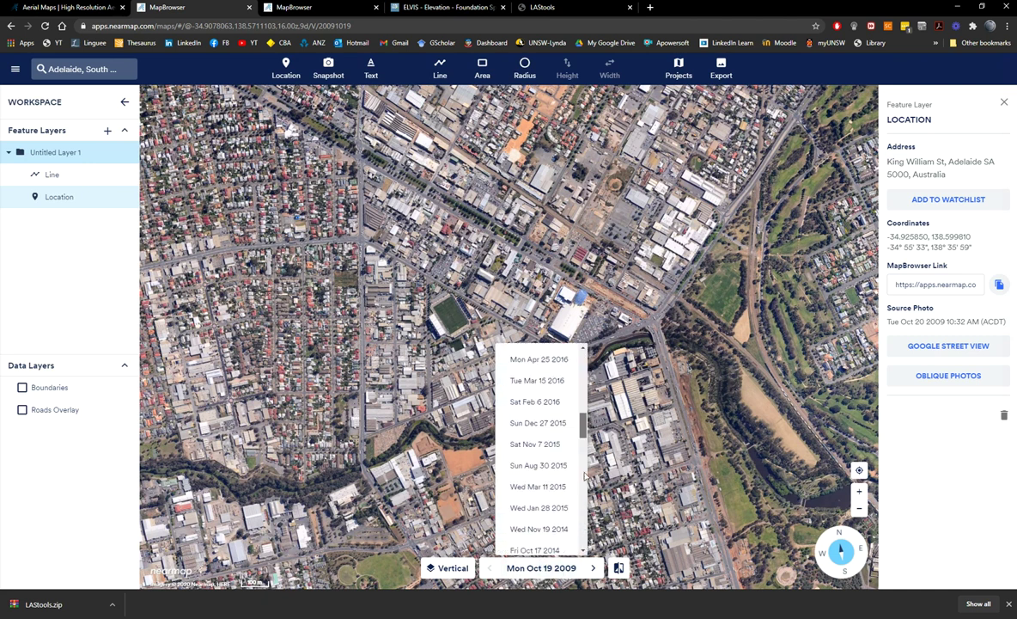
{"action": "scroll", "coordinate": [585, 476], "scroll_direction": "down", "scroll_amount": 10}
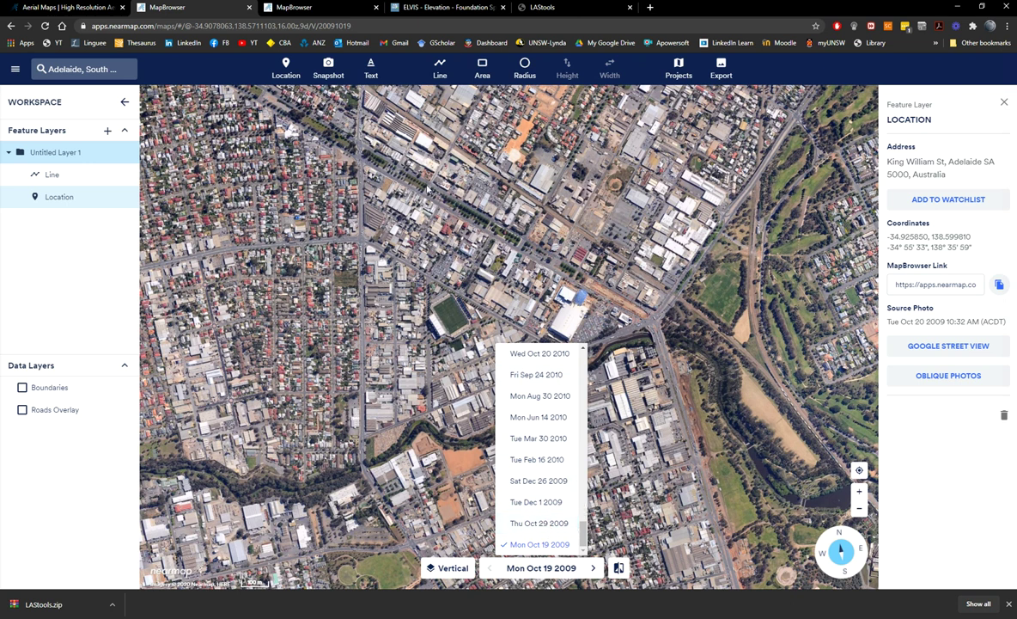
{"action": "left_click", "coordinate": [498, 266]}
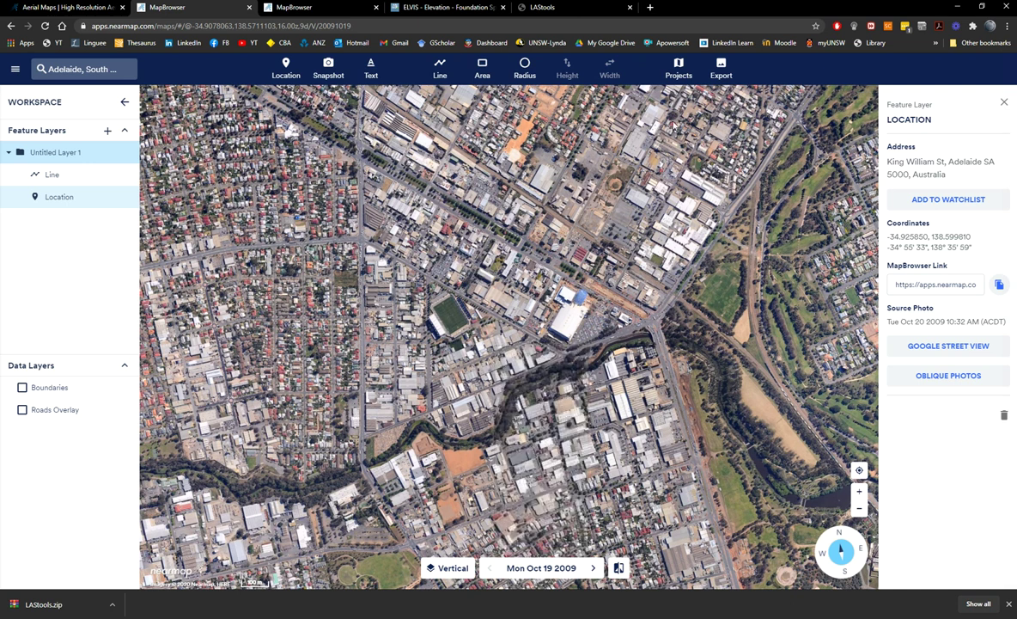
Set a georeferenced image export to GDA2020 / MGA zone 54 at 0.597 (Highest) resolution.
{"action": "left_click", "coordinate": [721, 65]}
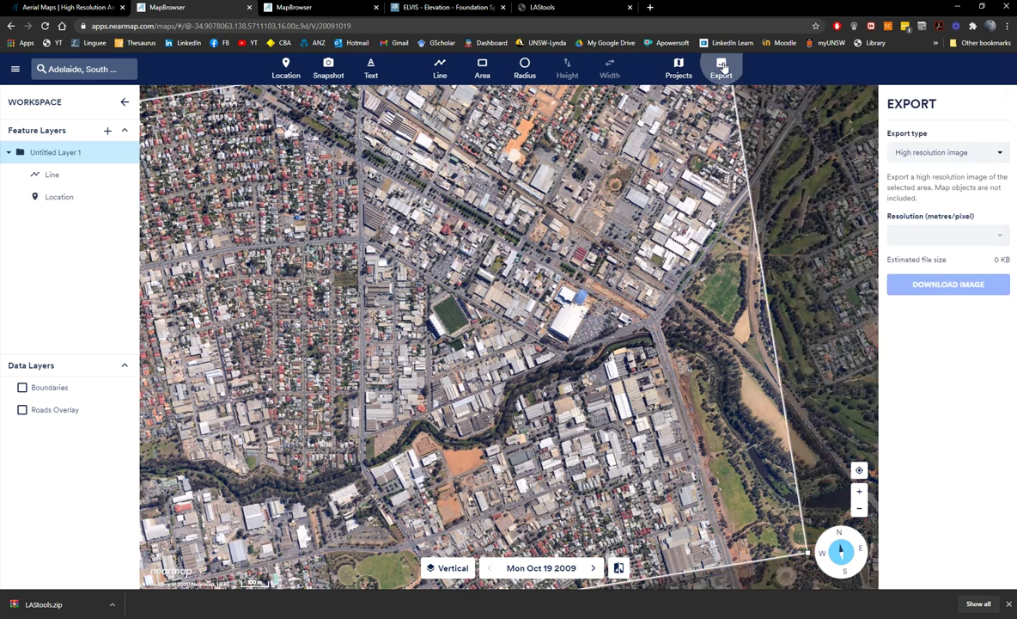
{"action": "left_click", "coordinate": [953, 152]}
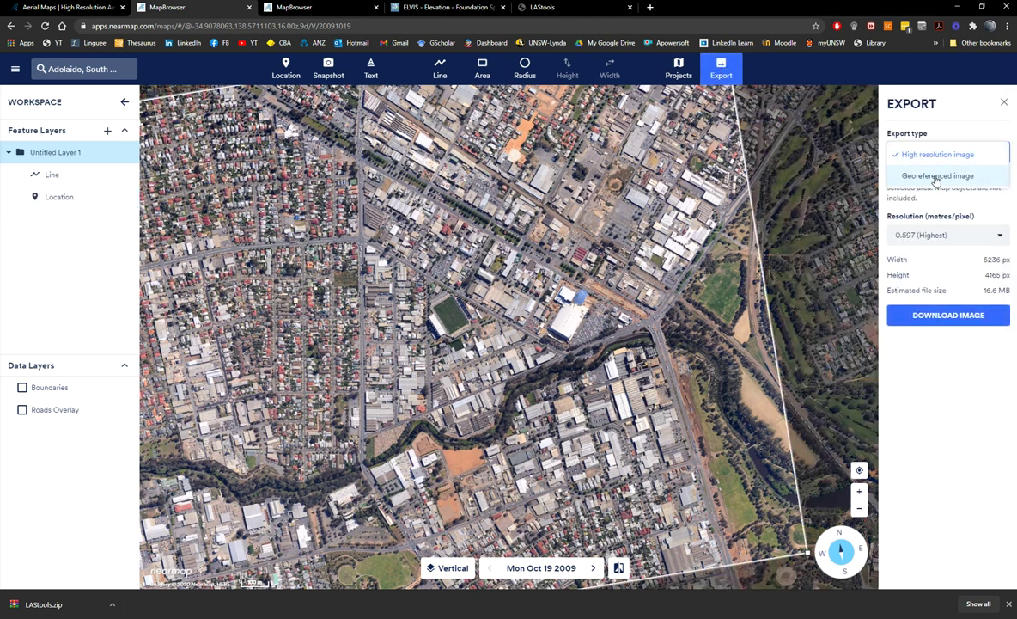
{"action": "left_click", "coordinate": [936, 176]}
{"action": "left_click", "coordinate": [950, 236]}
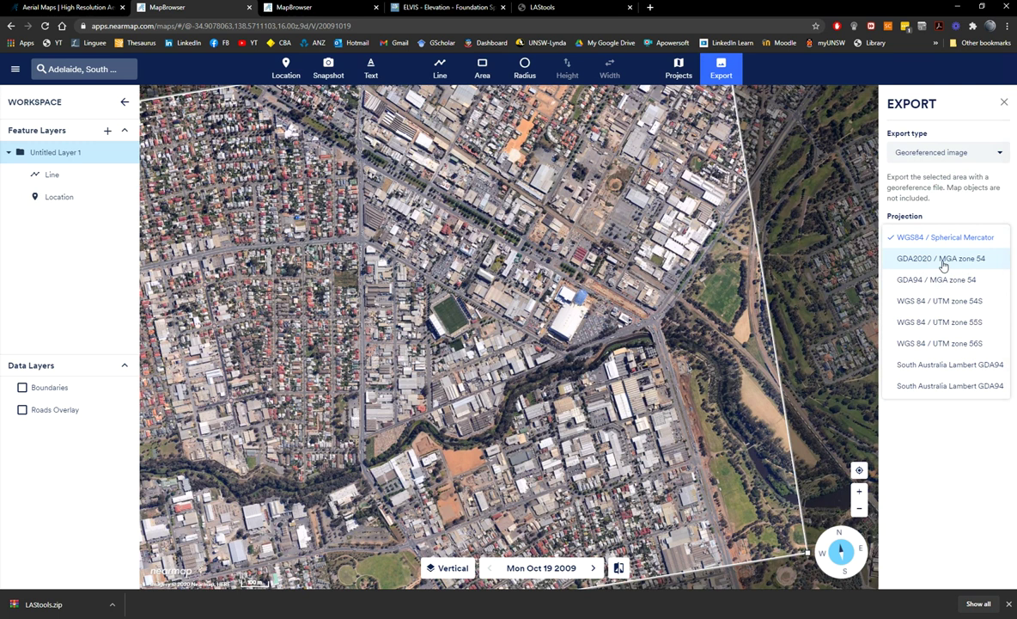
{"action": "left_click", "coordinate": [904, 258]}
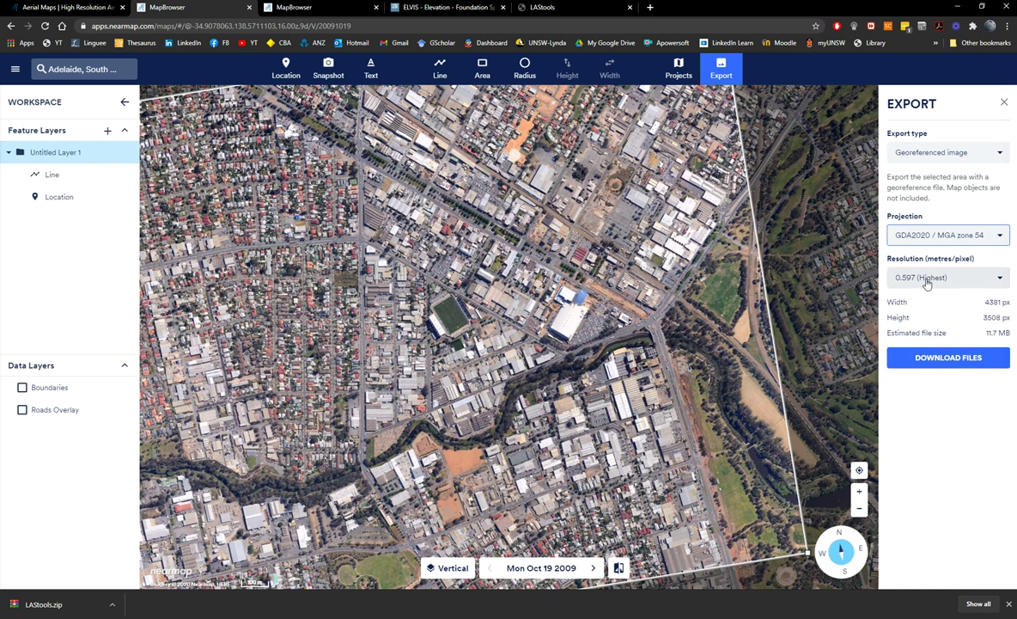
{"action": "left_click", "coordinate": [936, 282]}
{"action": "left_click", "coordinate": [936, 282]}
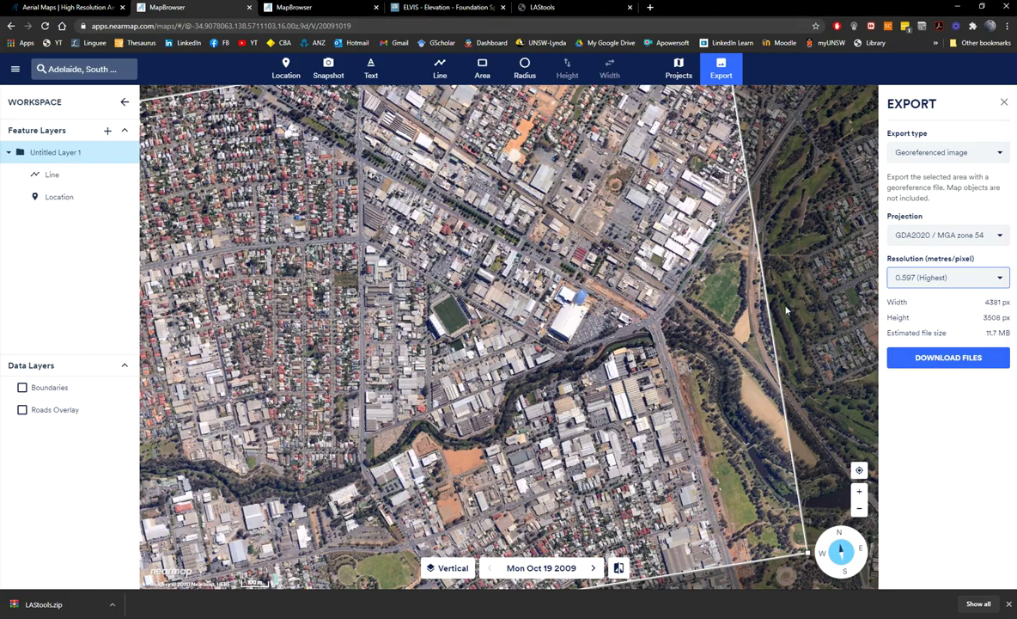
{"action": "key", "text": "alt+Tab"}
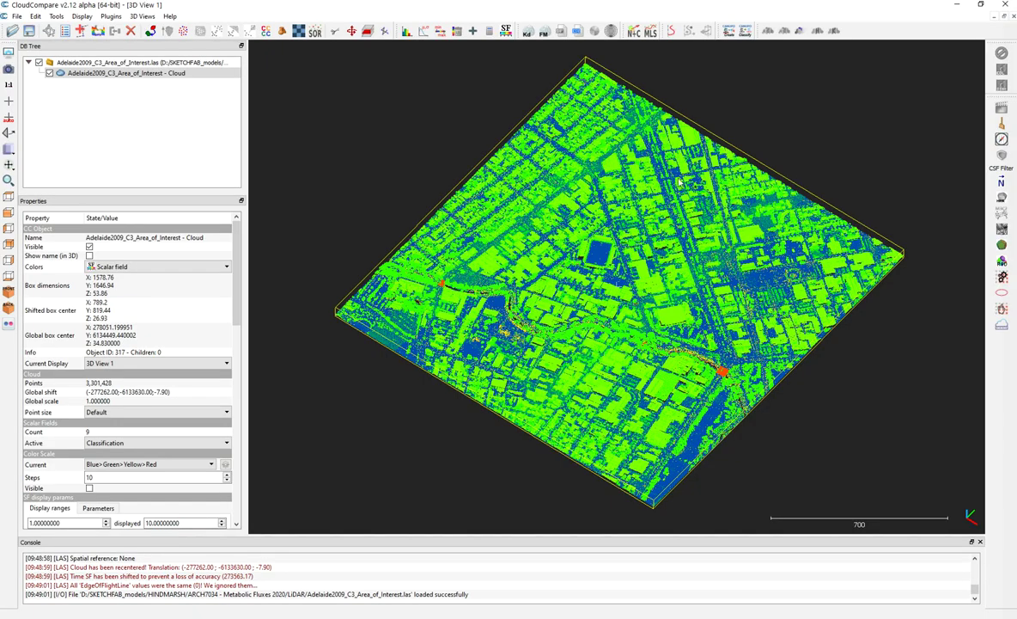
Zoom in and back out on the Adelaide cloud, then return to Nearmap's export panel.
{"action": "scroll", "coordinate": [678, 181], "scroll_direction": "up", "scroll_amount": 10}
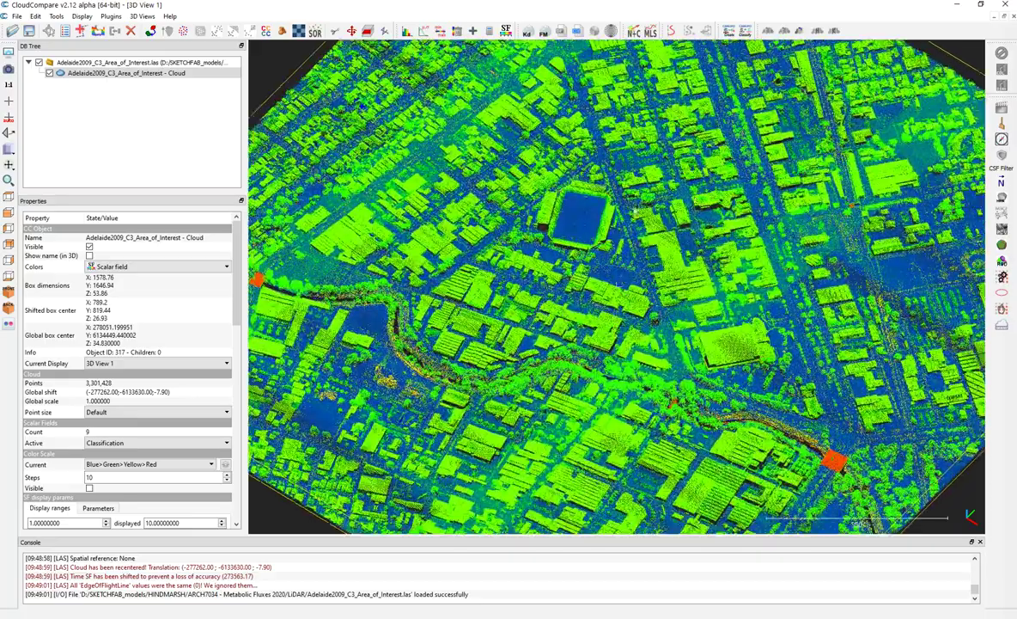
{"action": "scroll", "coordinate": [646, 130], "scroll_direction": "up", "scroll_amount": 3}
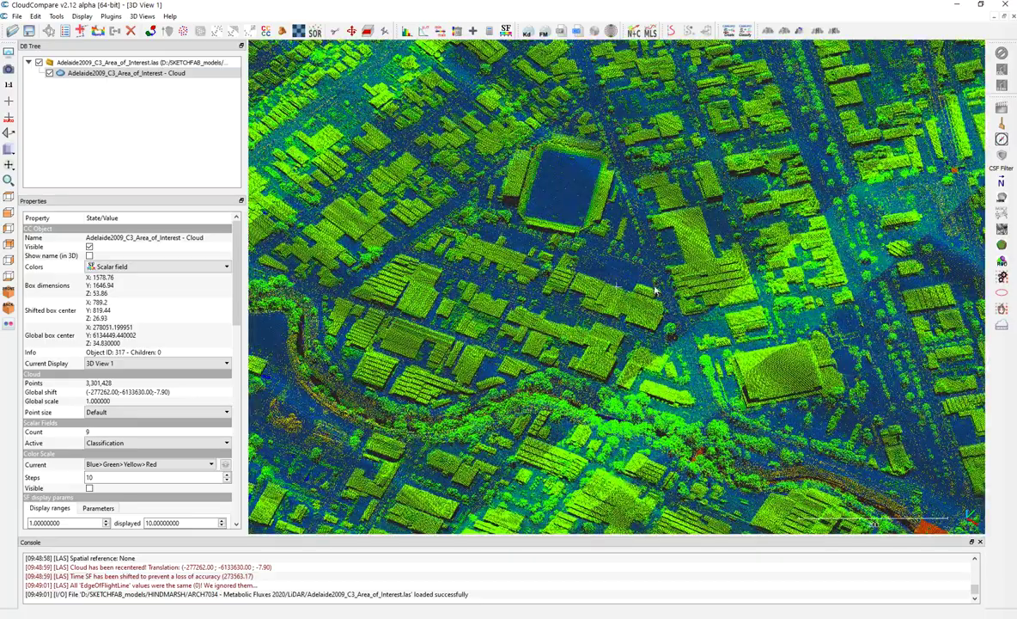
{"action": "scroll", "coordinate": [606, 268], "scroll_direction": "down", "scroll_amount": 8}
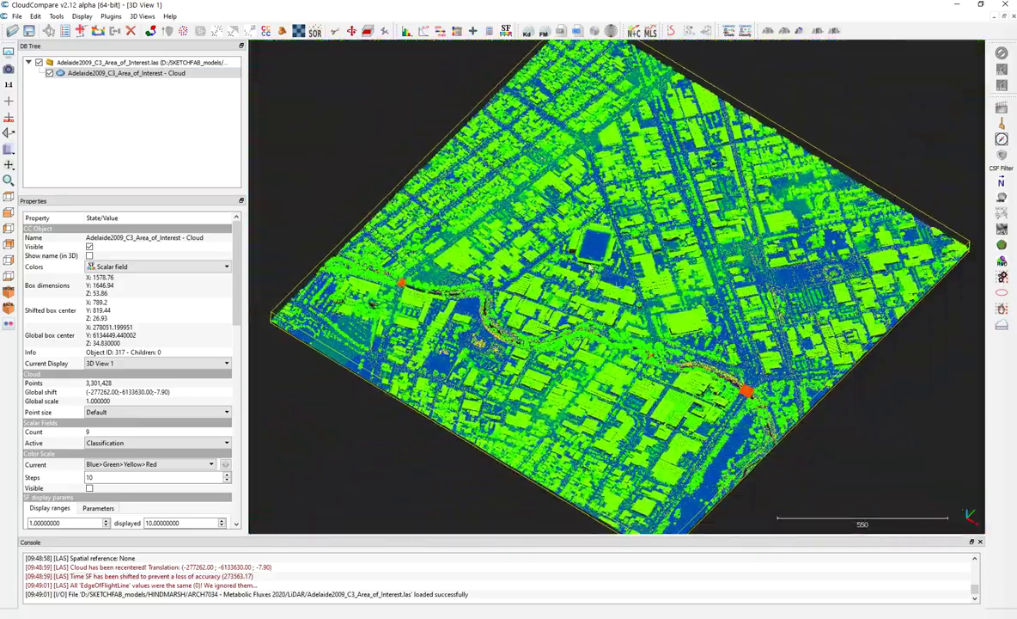
{"action": "mouse_move", "coordinate": [321, 104]}
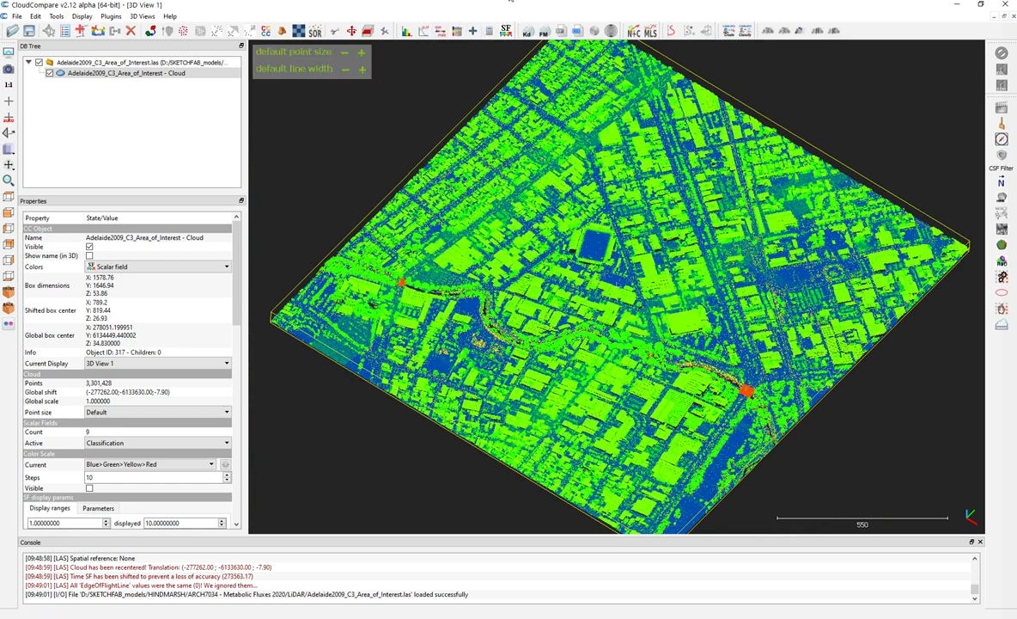
{"action": "mouse_move", "coordinate": [464, 1]}
{"action": "left_click", "coordinate": [434, 54]}
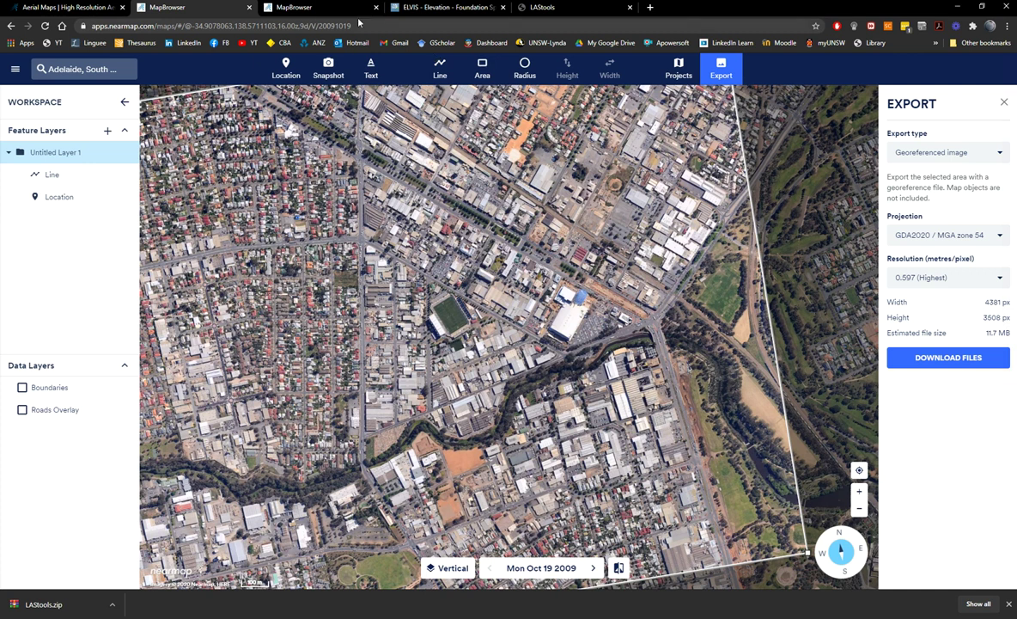
Go to the rapidlasso LAStools page and save the >>> DOWNLOAD <<< link via Save link as.
{"action": "key", "text": "ctrl+Tab"}
{"action": "key", "text": "ctrl+Tab"}
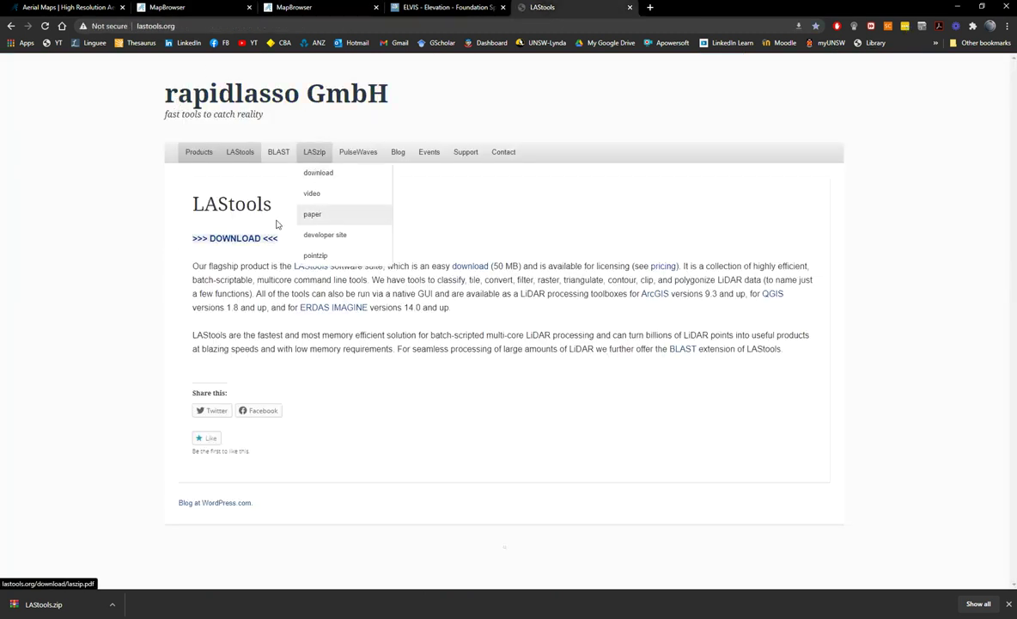
{"action": "left_click", "coordinate": [230, 239]}
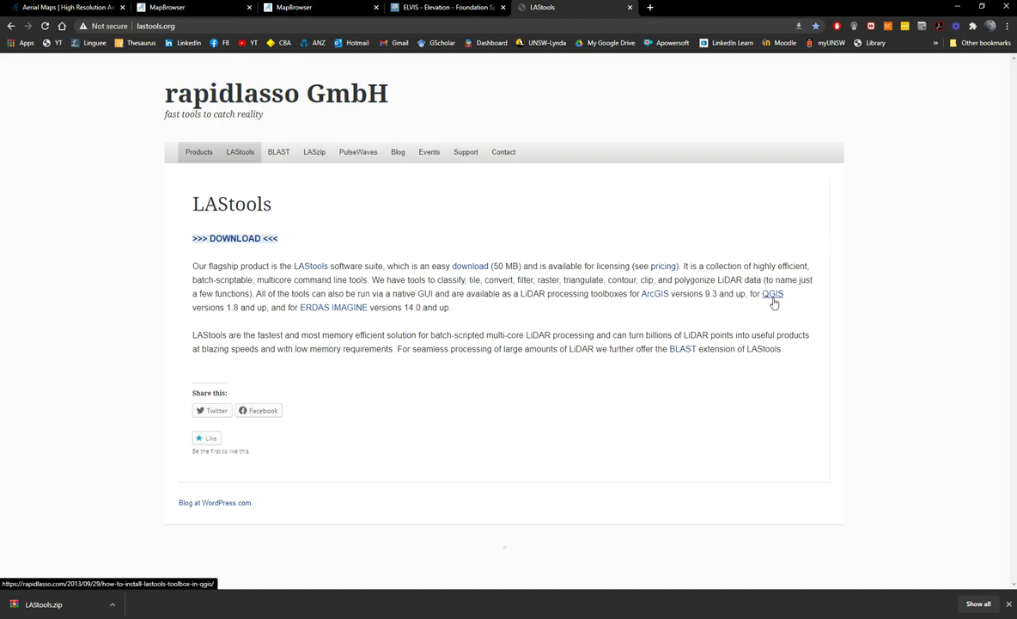
{"action": "right_click", "coordinate": [238, 245]}
{"action": "left_click", "coordinate": [270, 284]}
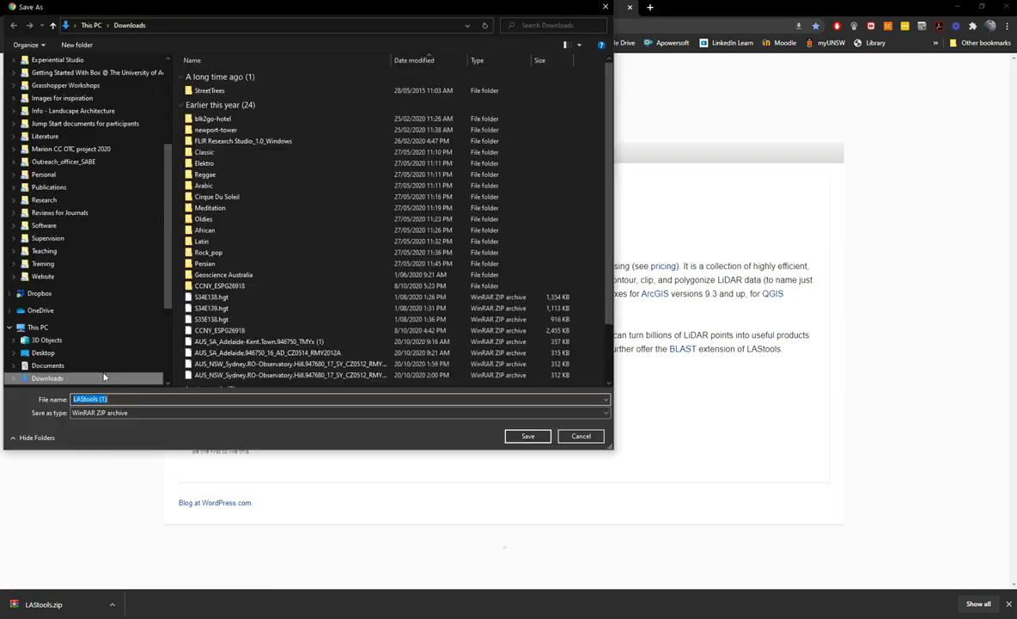
Cancel the save, open the existing LAStools.zip from Downloads in WinRAR, and minimise it.
{"action": "left_click", "coordinate": [577, 440]}
{"action": "key", "text": "alt+Tab"}
{"action": "key", "text": "Tab"}
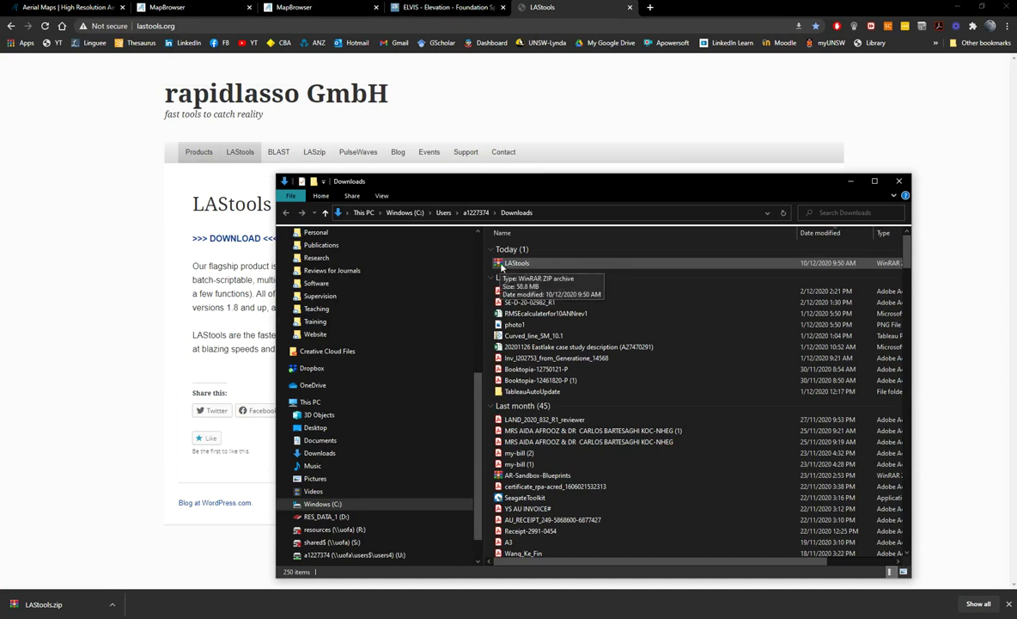
{"action": "double_click", "coordinate": [519, 267]}
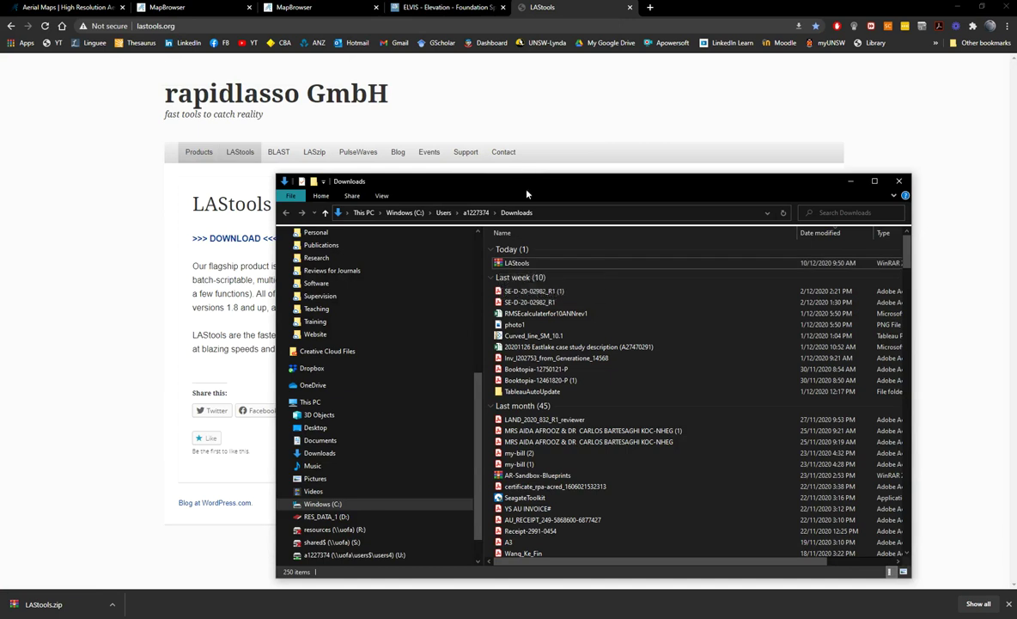
{"action": "left_click_drag", "start_coordinate": [486, 175], "coordinate": [468, 152]}
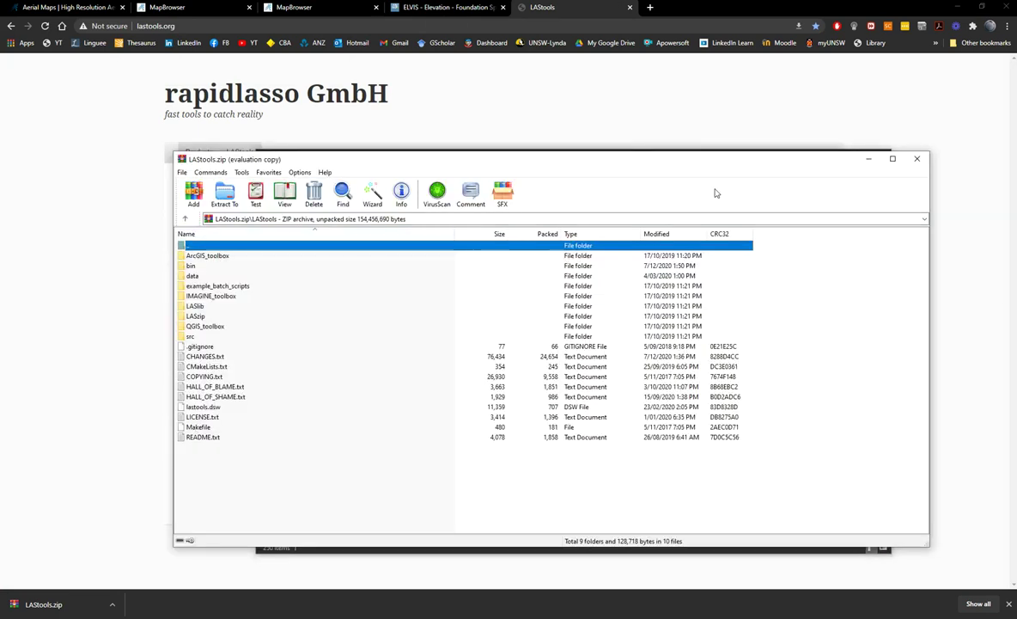
{"action": "left_click", "coordinate": [868, 158]}
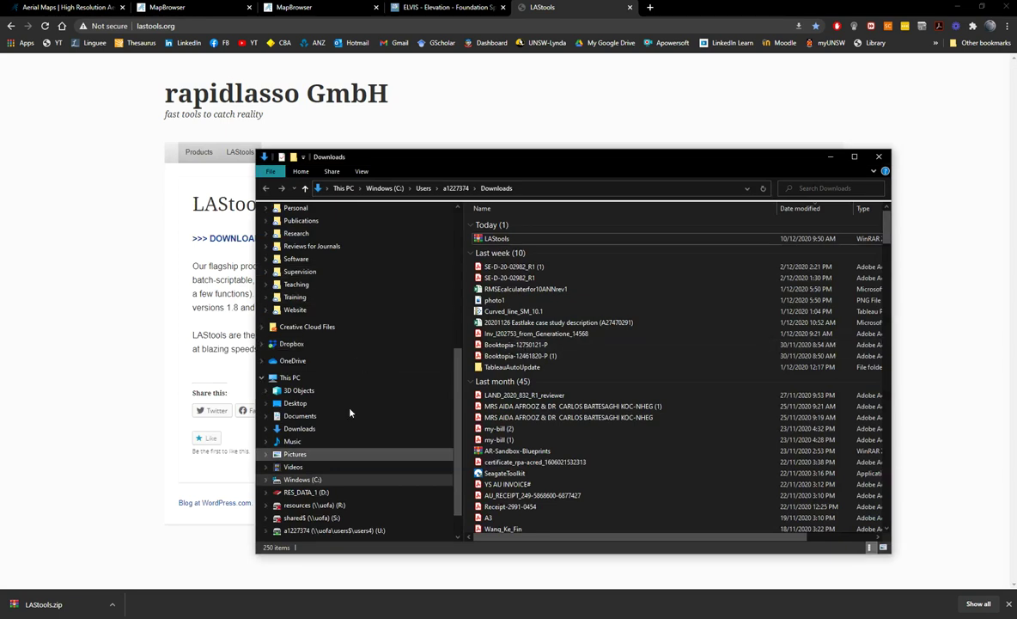
Check the LAStools folder on drive C:, then close File Explorer.
{"action": "left_click", "coordinate": [302, 481]}
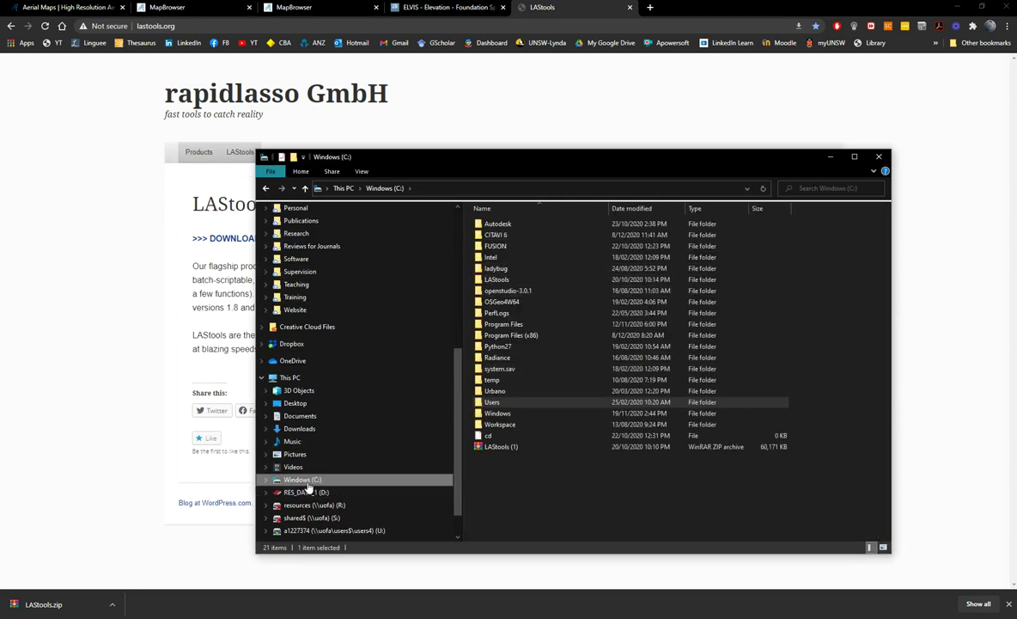
{"action": "double_click", "coordinate": [498, 279]}
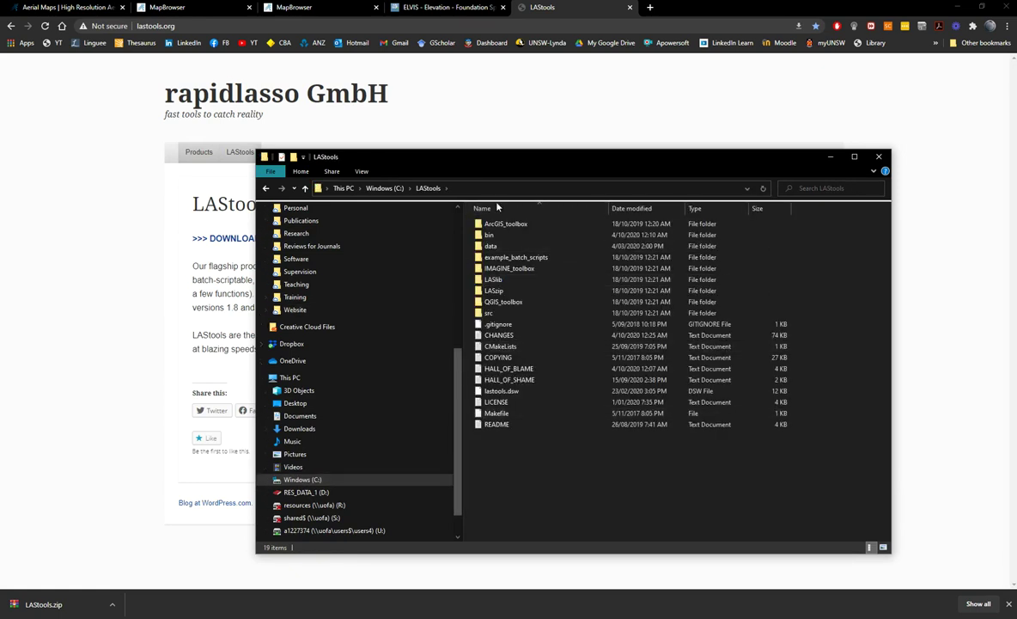
{"action": "key", "text": "BackSpace"}
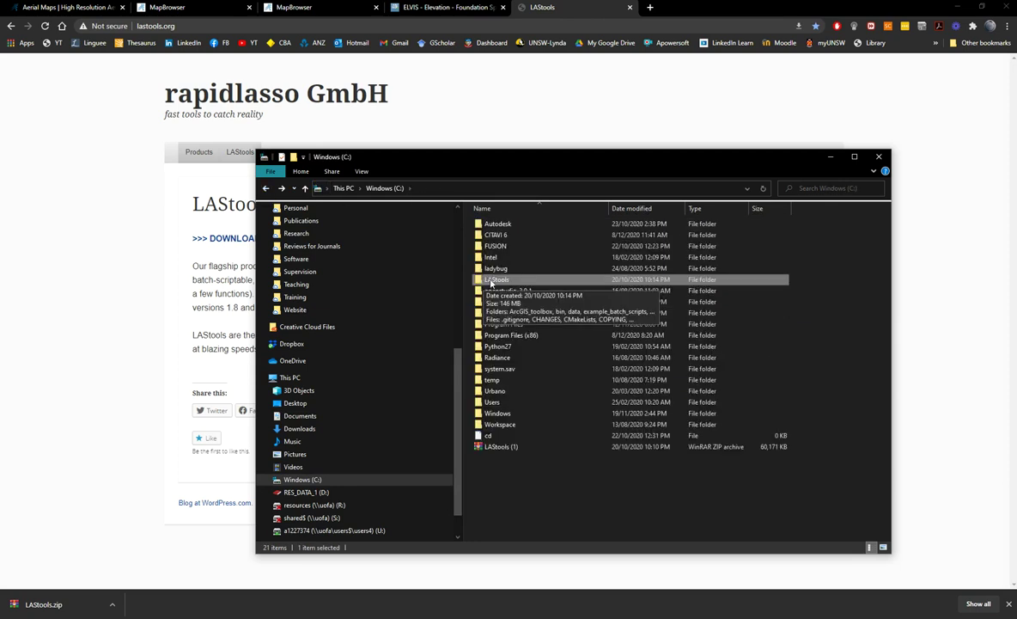
{"action": "left_click", "coordinate": [305, 480]}
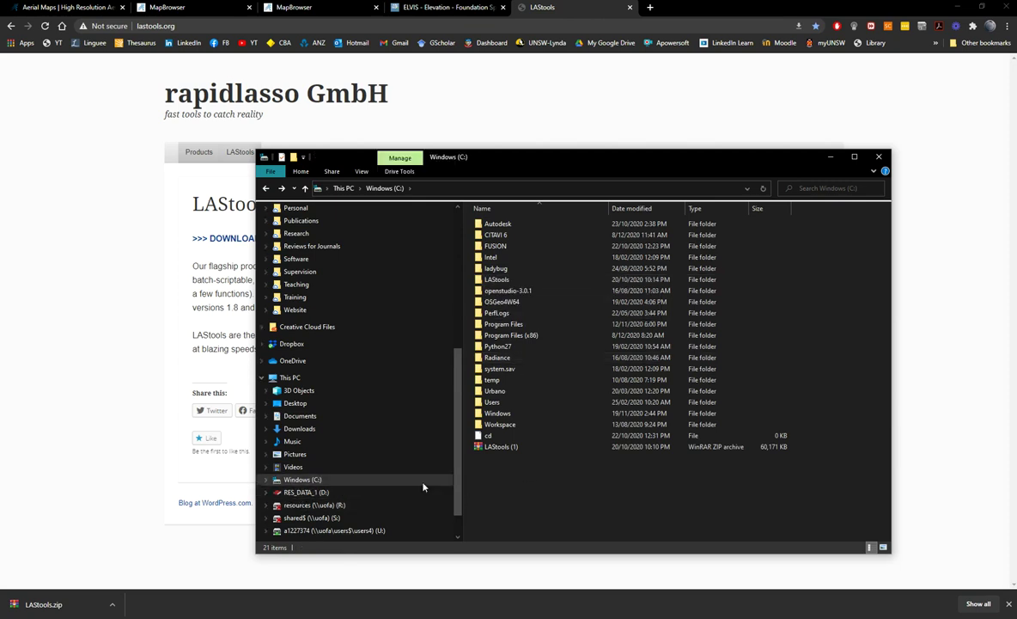
{"action": "left_click", "coordinate": [831, 158]}
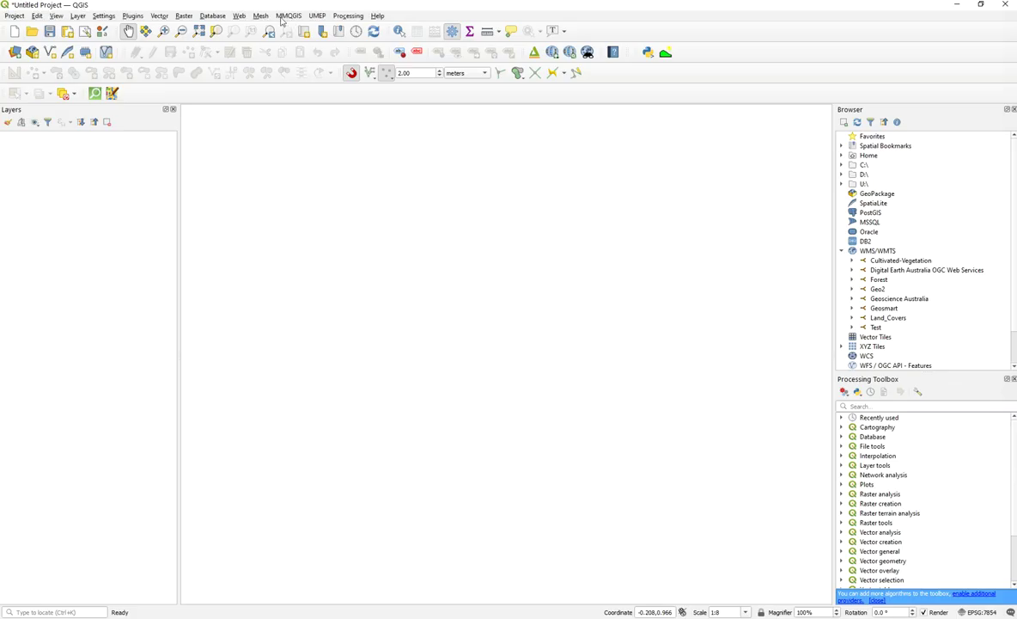
{"action": "left_click", "coordinate": [132, 16]}
{"action": "left_click", "coordinate": [167, 27]}
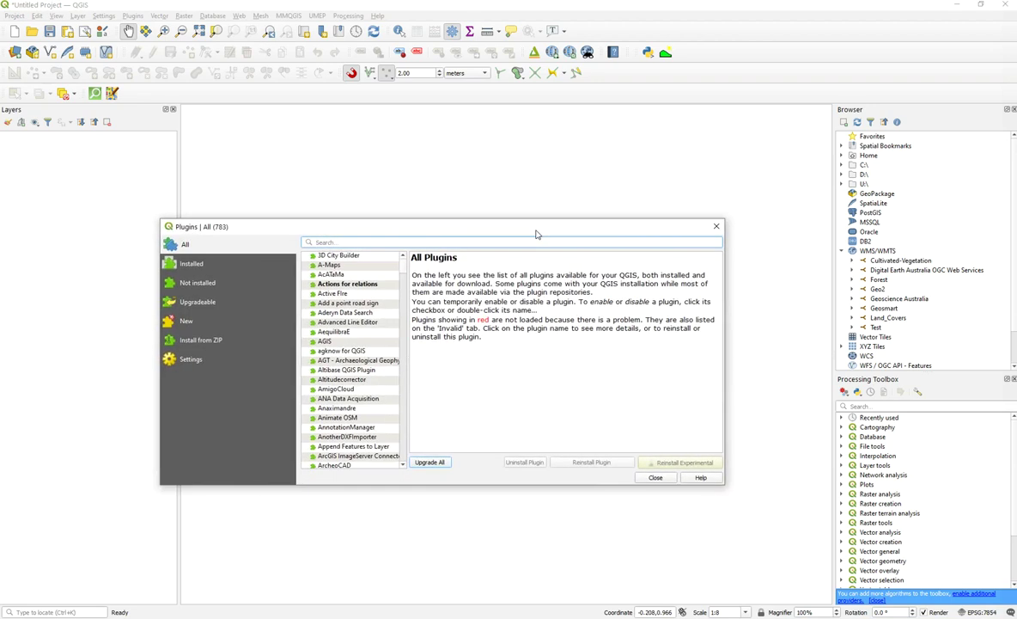
{"action": "left_click_drag", "start_coordinate": [241, 220], "coordinate": [256, 201]}
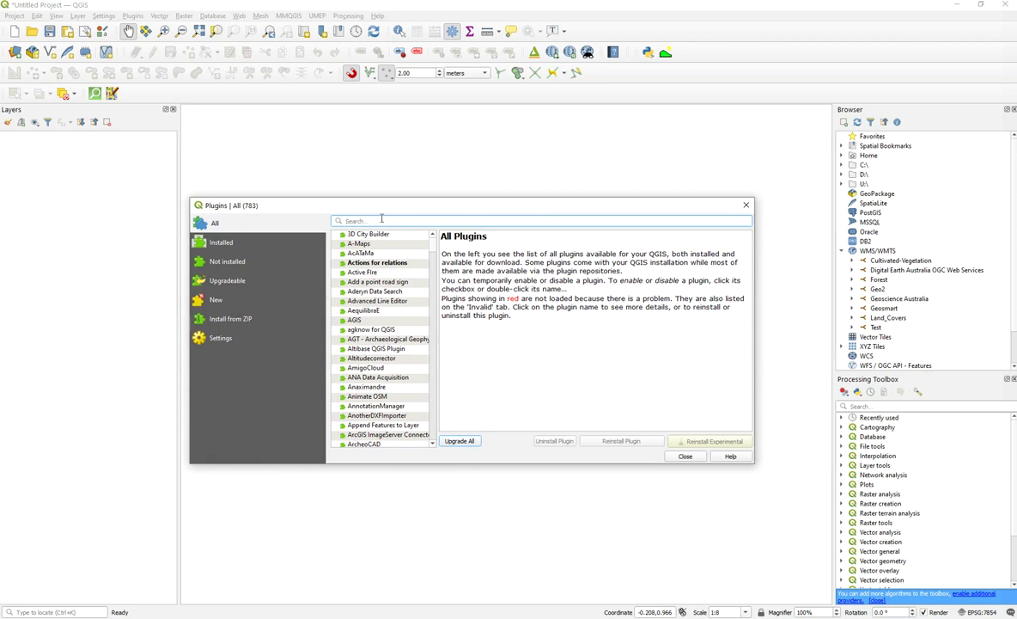
{"action": "type", "text": "las"}
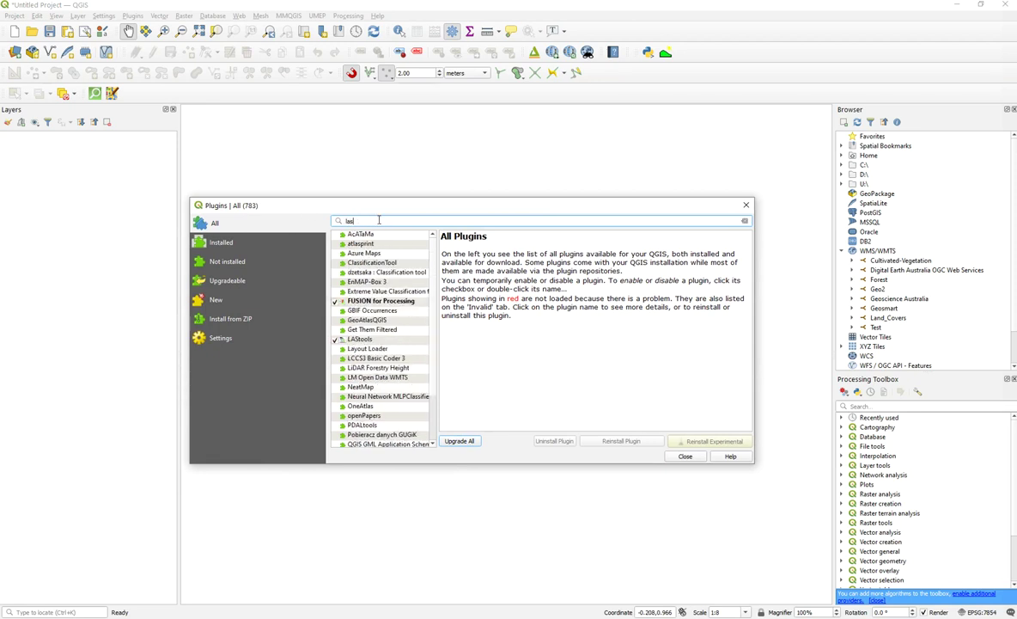
{"action": "type", "text": "tool"}
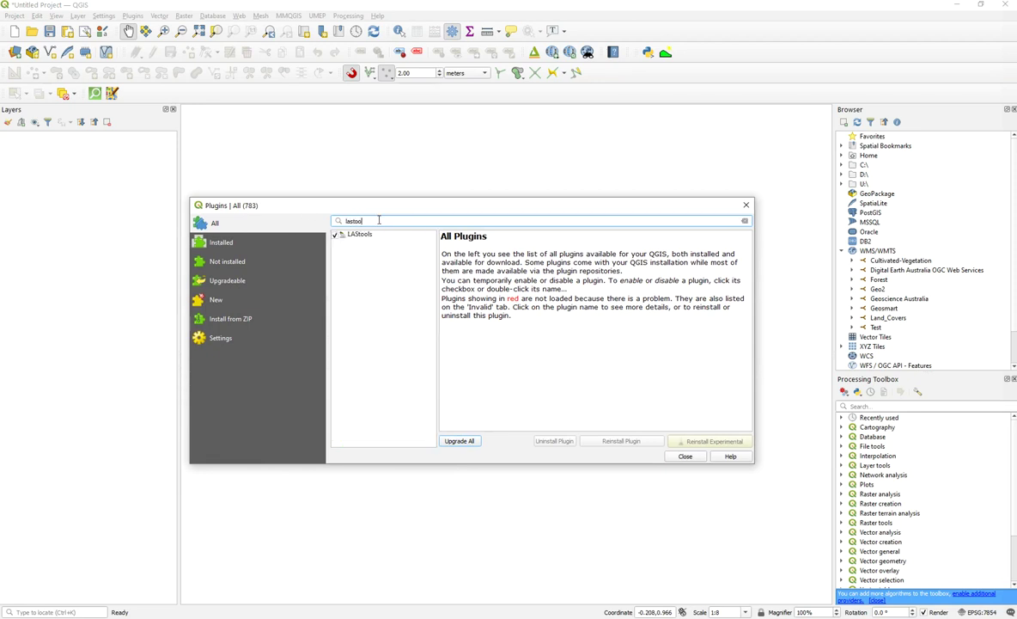
{"action": "left_click", "coordinate": [359, 236]}
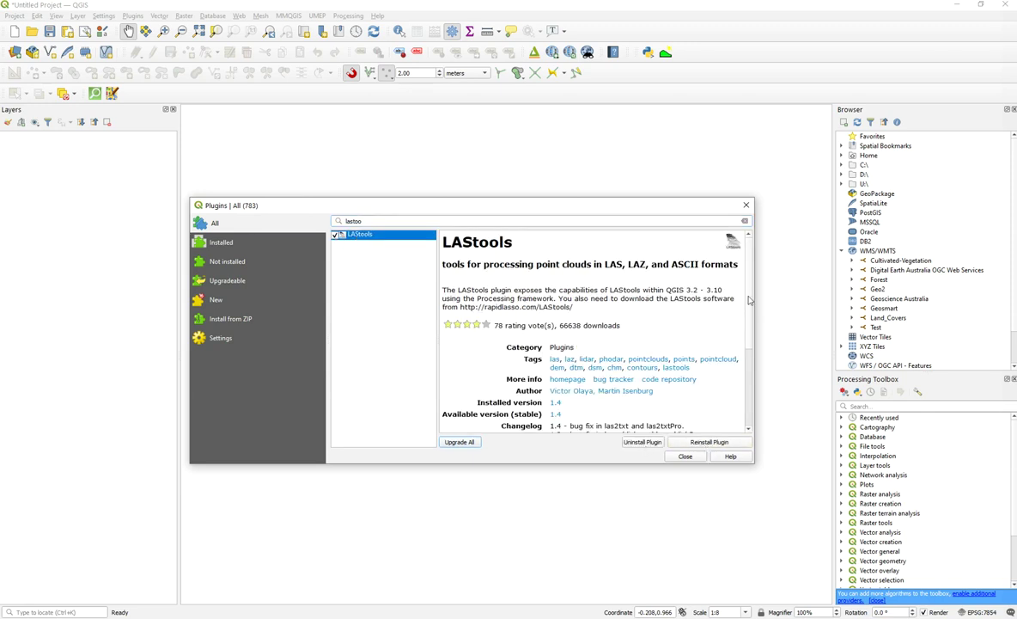
{"action": "scroll", "coordinate": [746, 398], "scroll_direction": "down", "scroll_amount": 4}
{"action": "scroll", "coordinate": [569, 274], "scroll_direction": "up", "scroll_amount": 4}
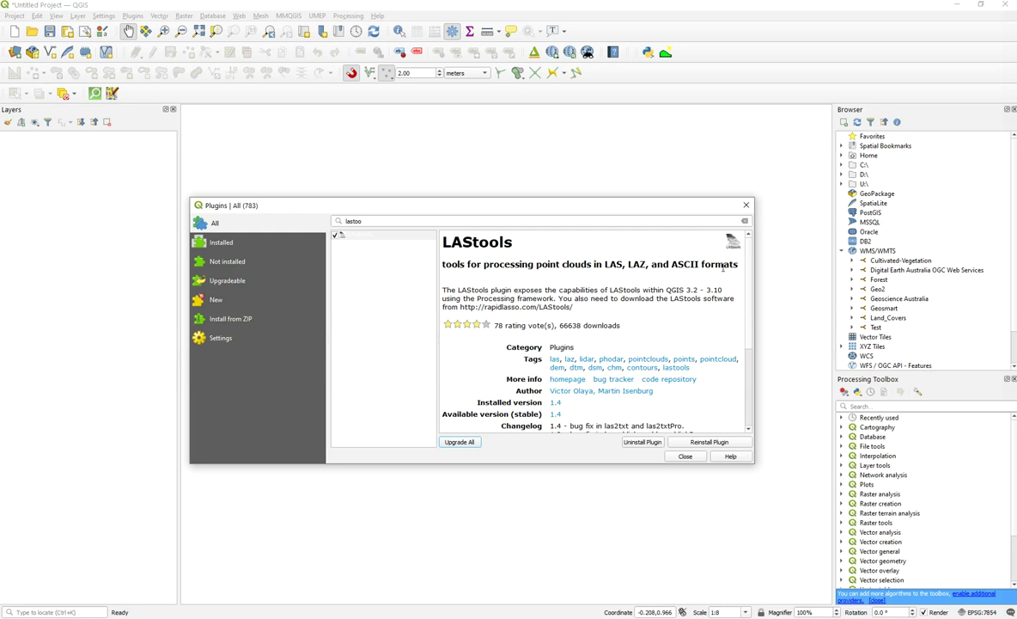
{"action": "scroll", "coordinate": [748, 289], "scroll_direction": "down", "scroll_amount": 4}
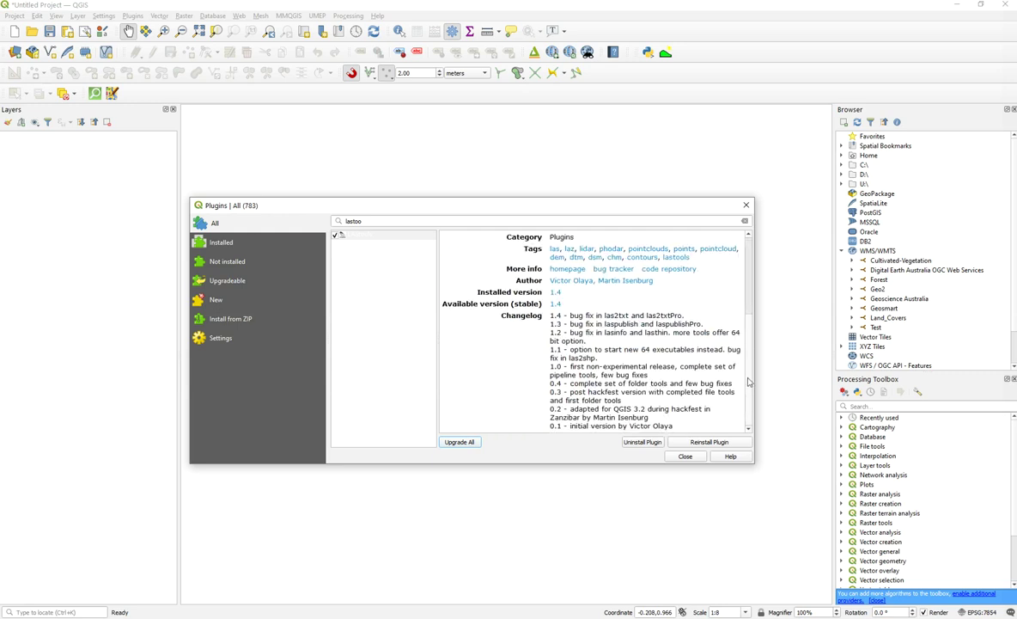
{"action": "left_click", "coordinate": [746, 204]}
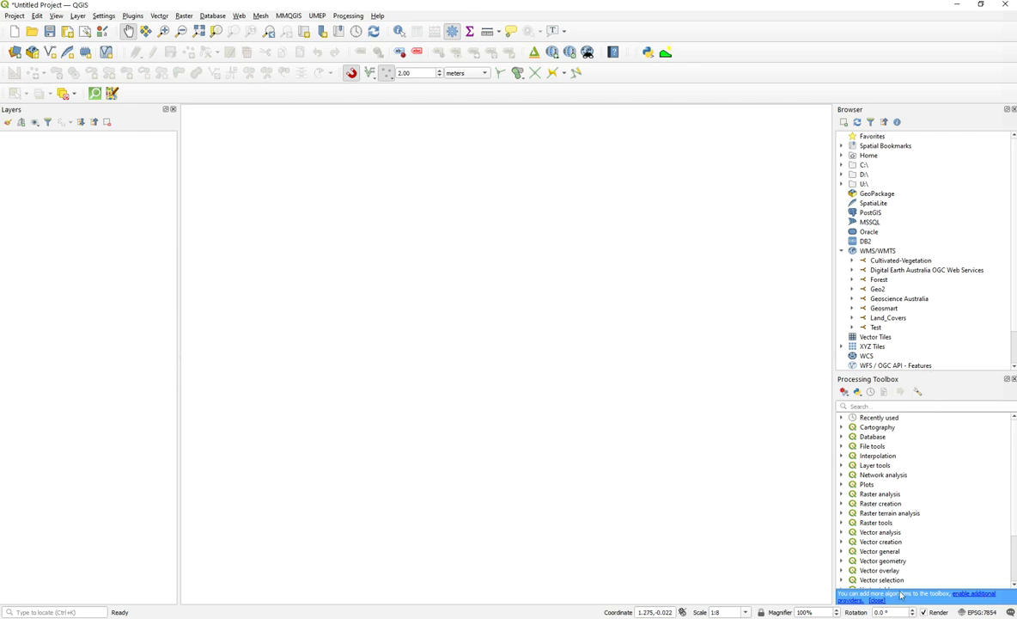
In Processing options, set the LAStools provider folder to C:\LAStools and close.
{"action": "left_click", "coordinate": [964, 598]}
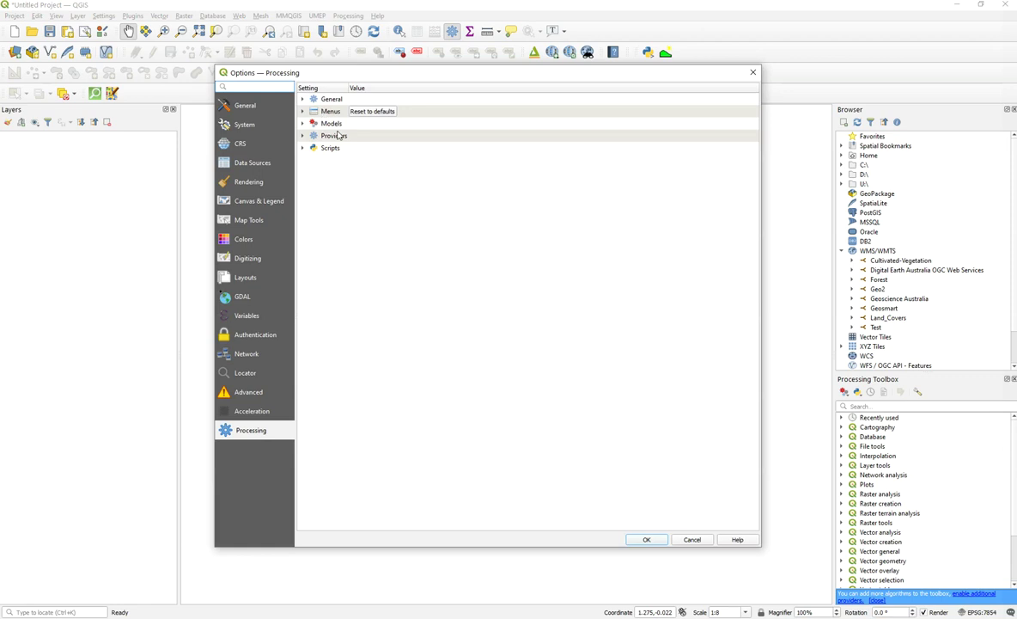
{"action": "left_click", "coordinate": [302, 136]}
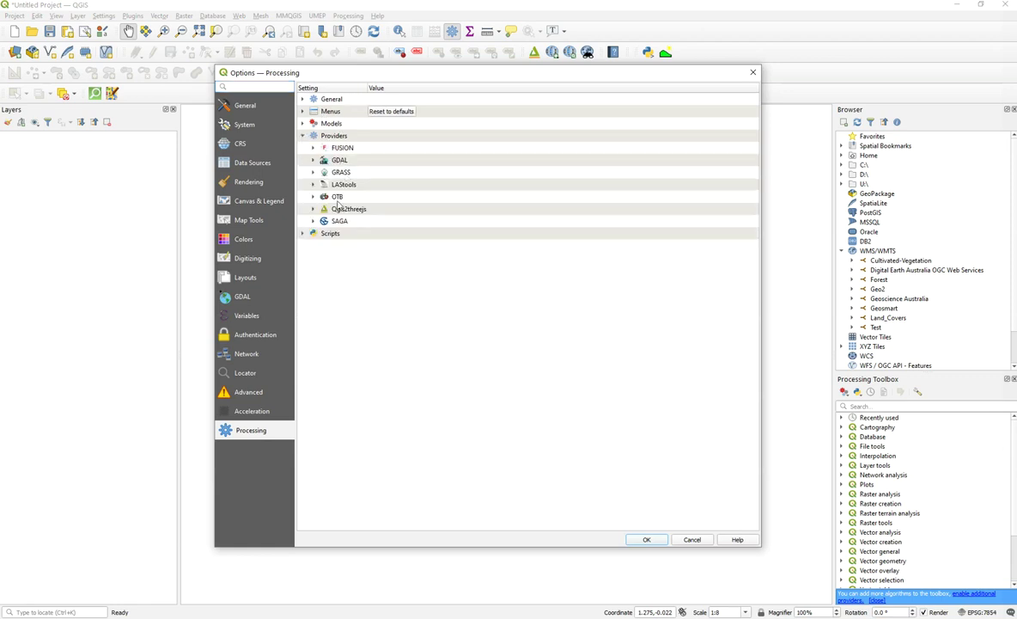
{"action": "left_click", "coordinate": [316, 184]}
{"action": "left_click", "coordinate": [313, 184]}
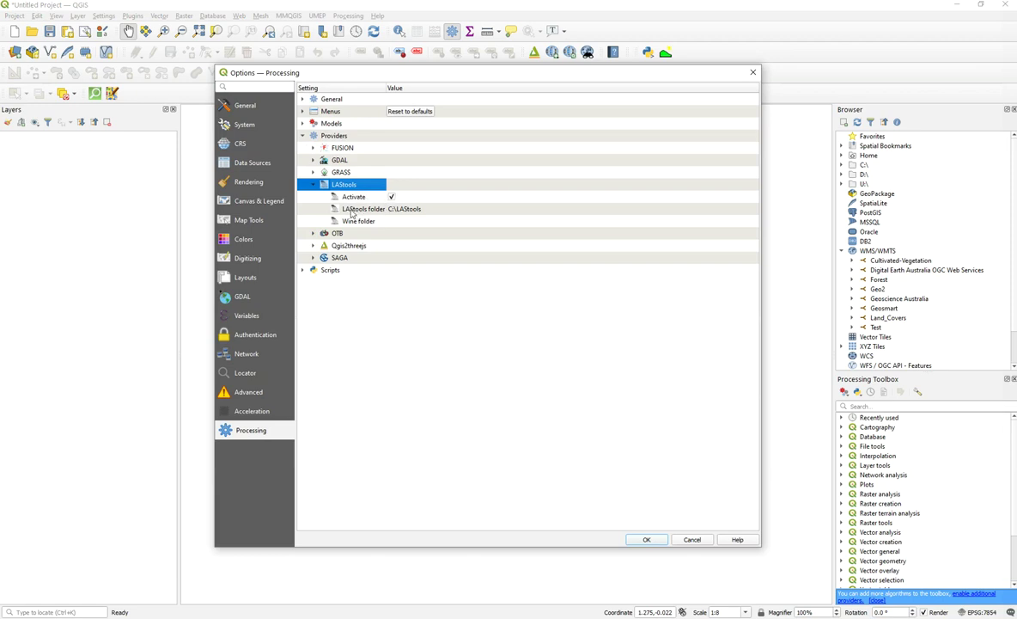
{"action": "double_click", "coordinate": [410, 211]}
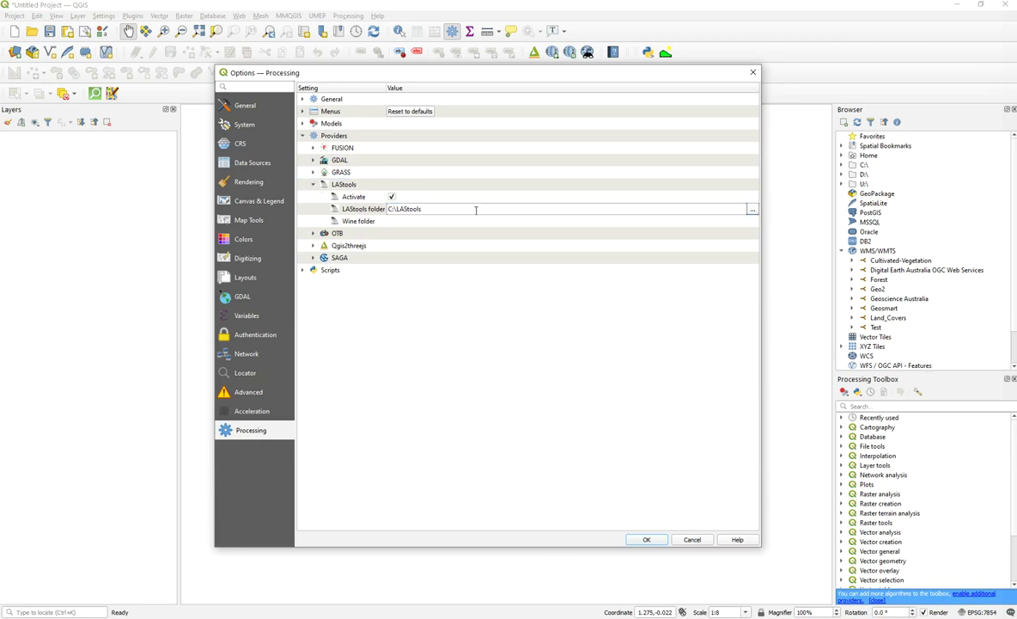
{"action": "left_click", "coordinate": [751, 211]}
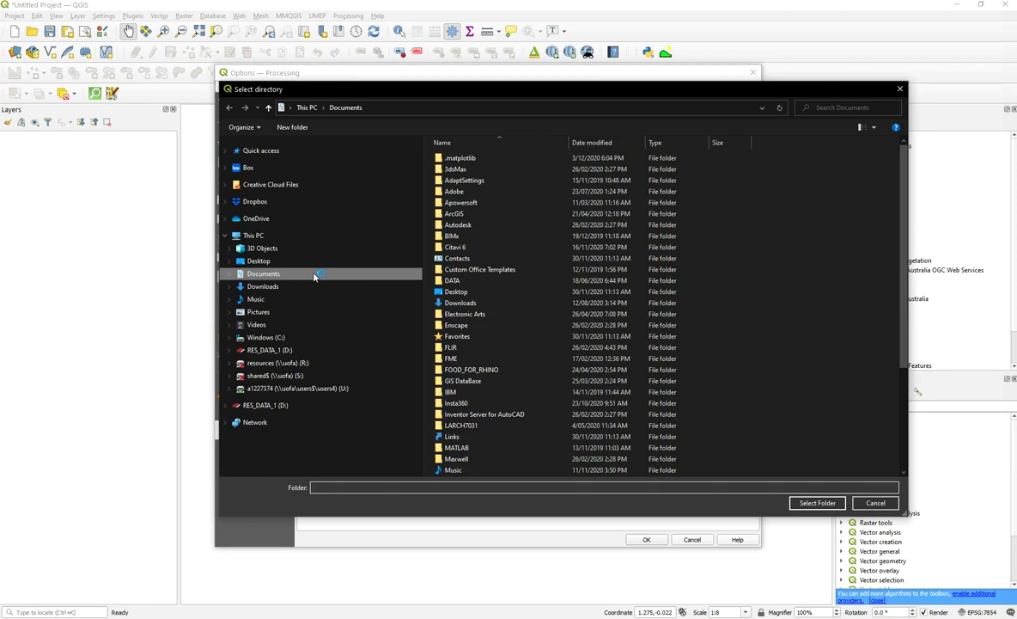
{"action": "left_click", "coordinate": [266, 338]}
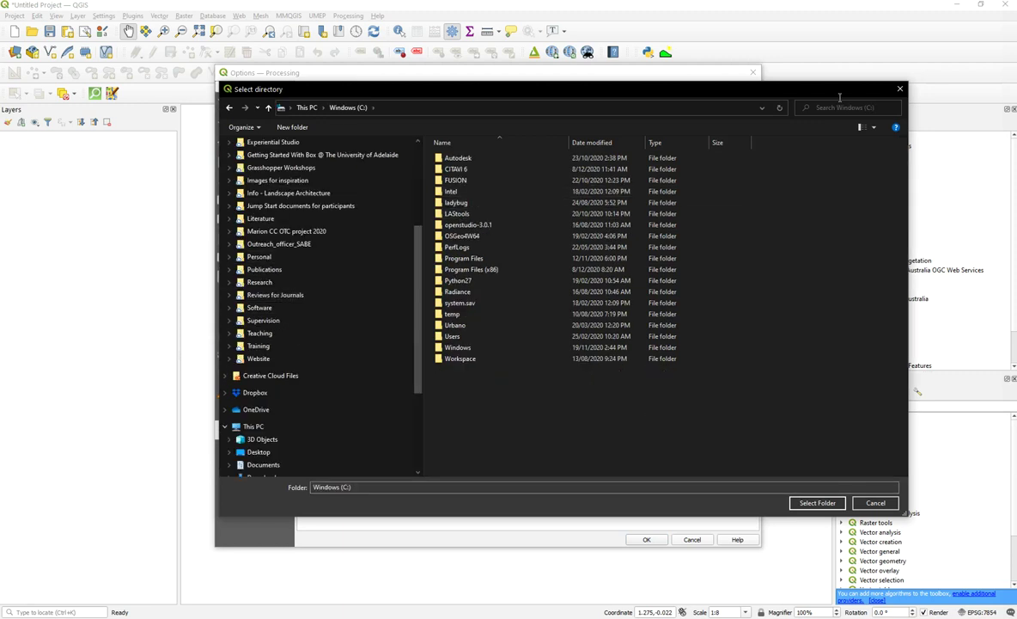
{"action": "left_click", "coordinate": [899, 89]}
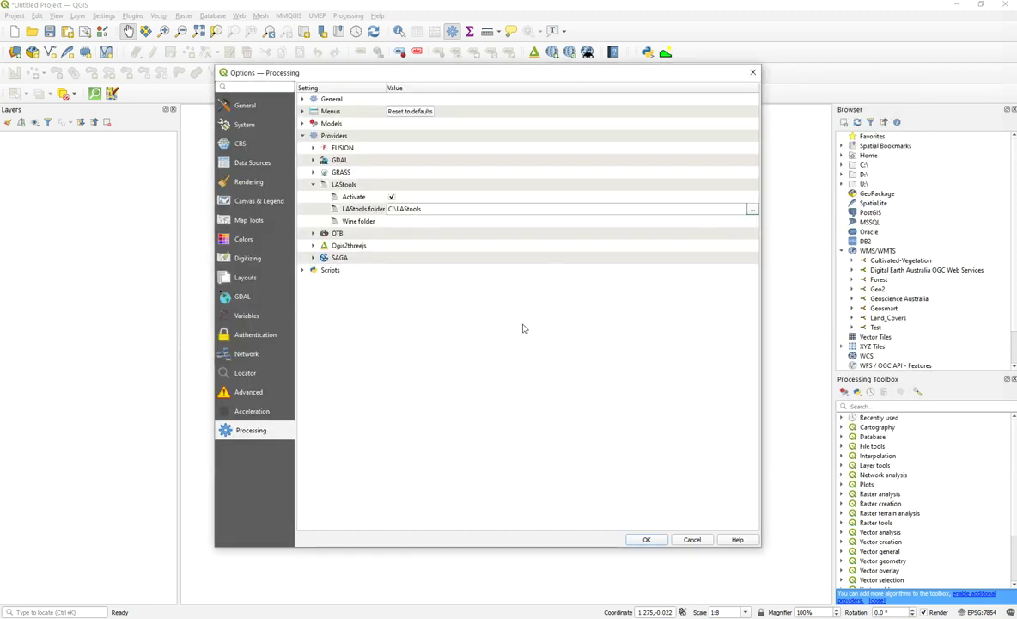
{"action": "left_click", "coordinate": [647, 538]}
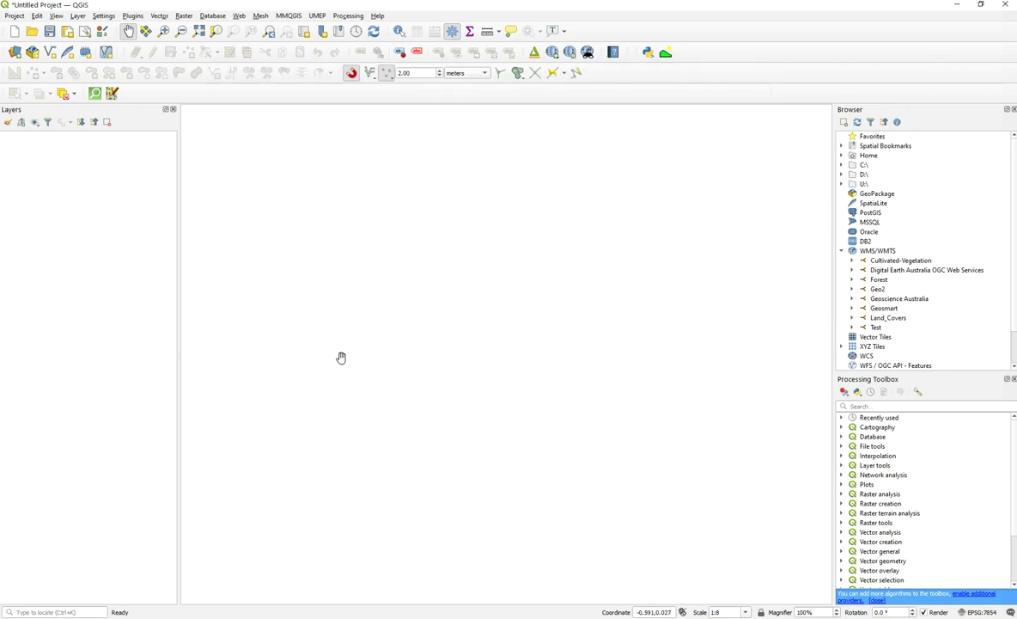
Reopen Processing options to verify the LAStools provider settings, then close them.
{"action": "scroll", "coordinate": [950, 503], "scroll_direction": "down", "scroll_amount": 3}
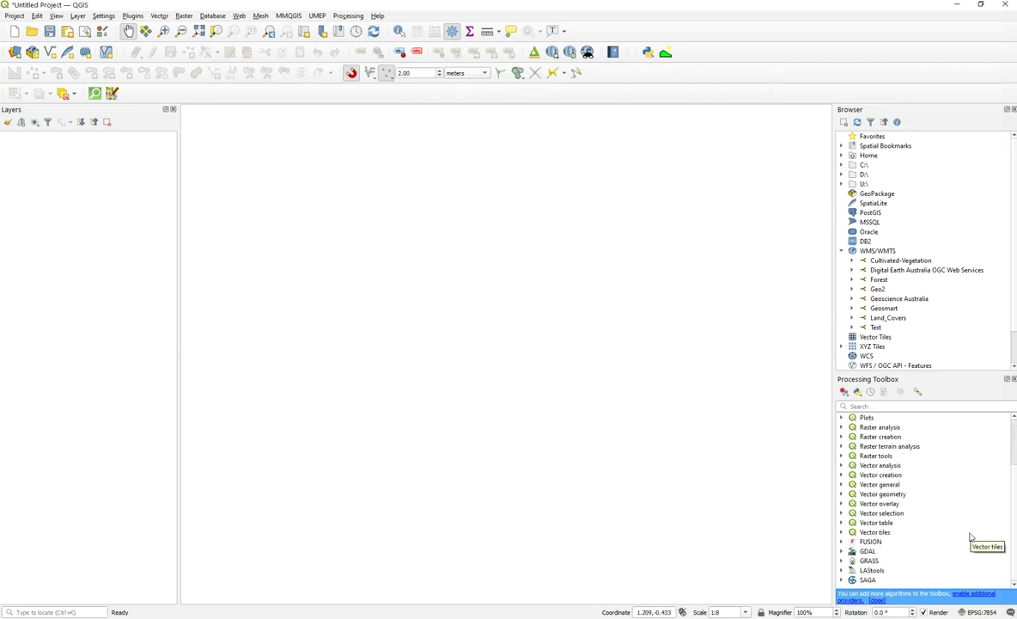
{"action": "left_click", "coordinate": [918, 392]}
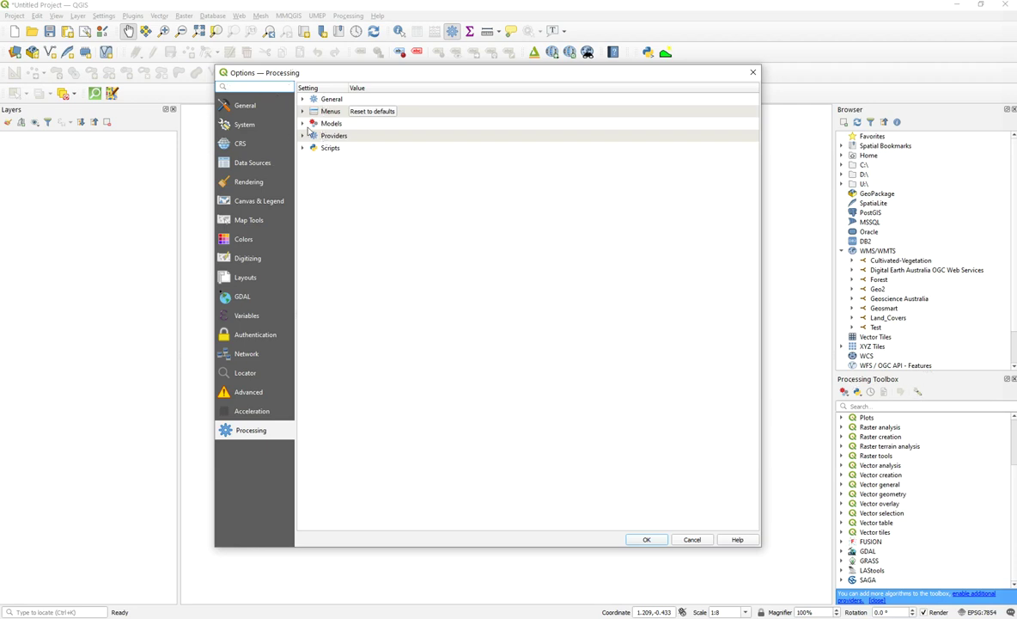
{"action": "left_click", "coordinate": [303, 123]}
{"action": "left_click", "coordinate": [303, 147]}
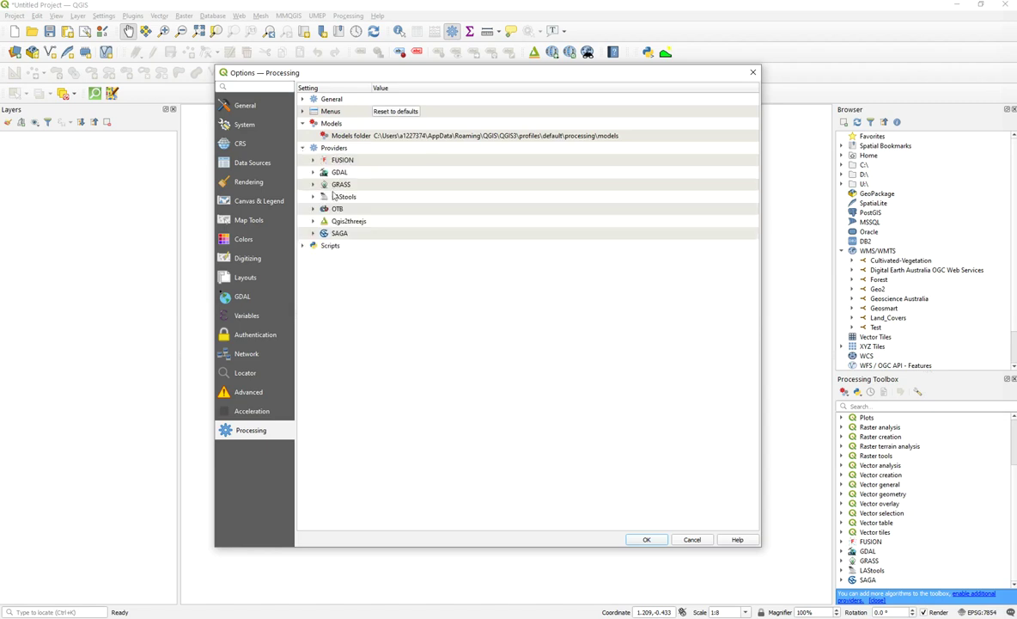
{"action": "left_click", "coordinate": [314, 197]}
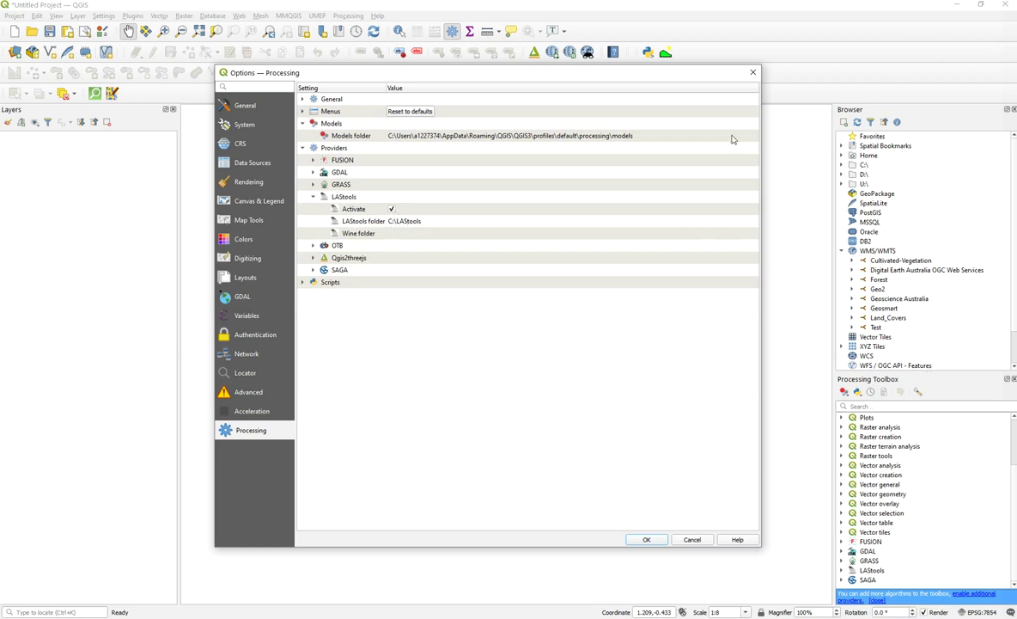
{"action": "left_click", "coordinate": [753, 72]}
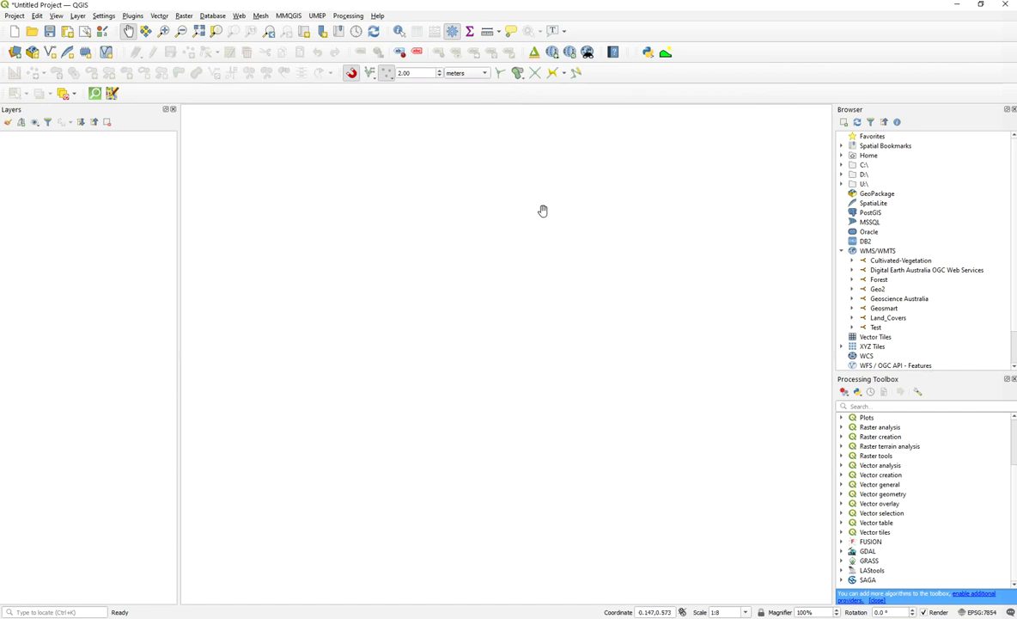
Search 'las' in the Processing Toolbox and open the lascolor tool.
{"action": "left_click", "coordinate": [879, 407]}
{"action": "type", "text": "las"}
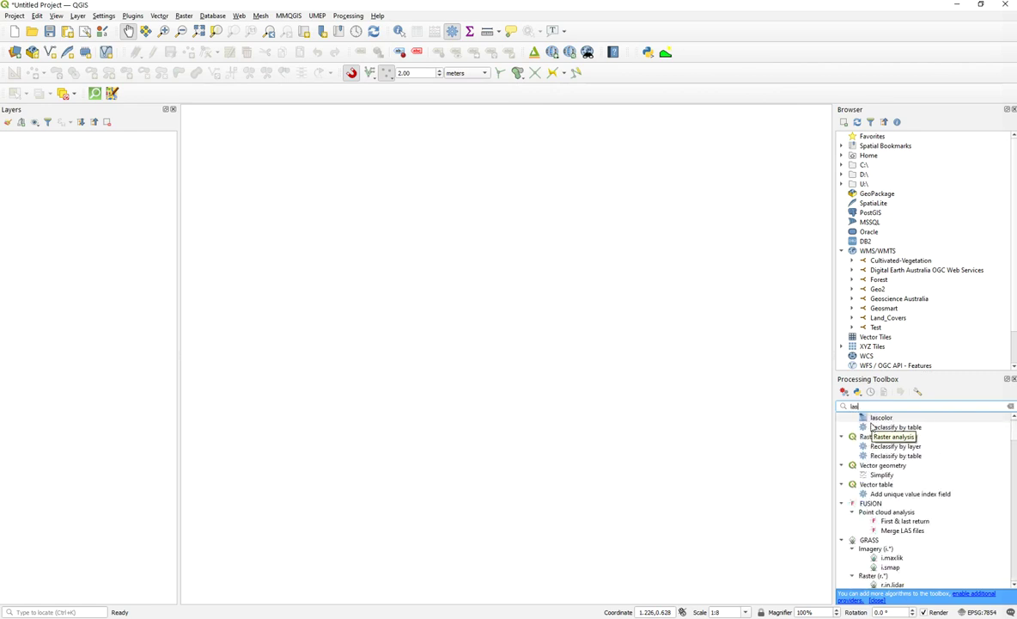
{"action": "left_click_drag", "start_coordinate": [1010, 447], "coordinate": [1013, 478]}
{"action": "left_click", "coordinate": [892, 531]}
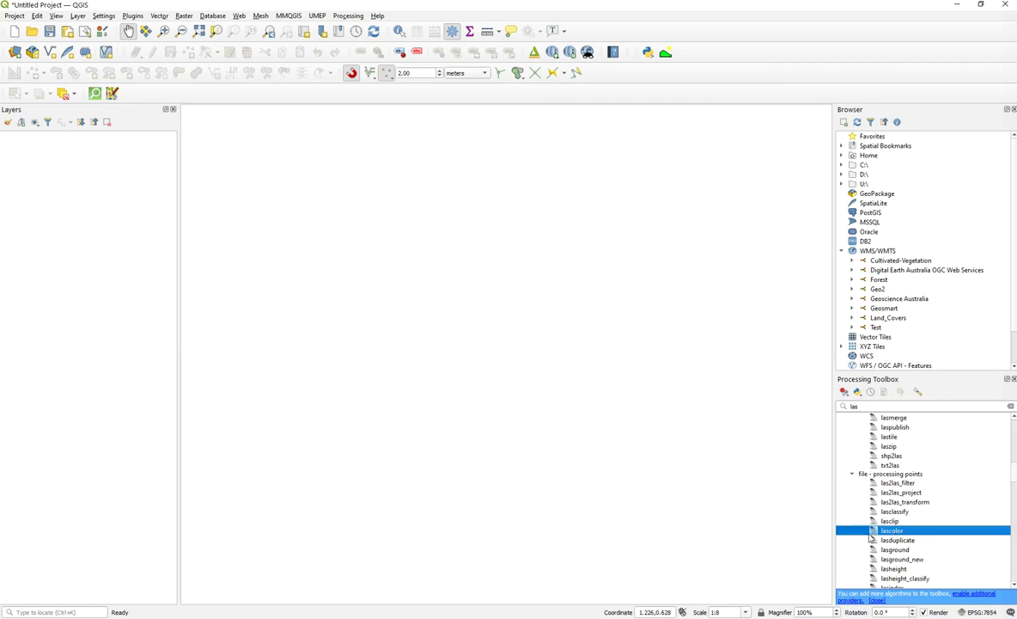
{"action": "double_click", "coordinate": [894, 531]}
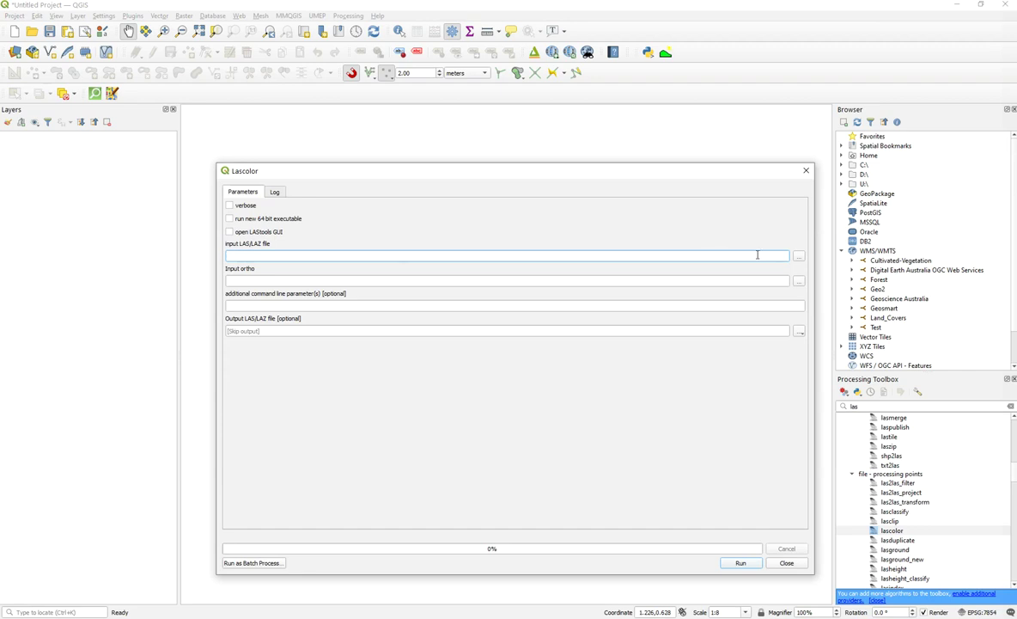
Set the input LAS/LAZ file to Adelaide2009_C3_Area_of_Interest.las from the D: drive LiDAR folder.
{"action": "left_click", "coordinate": [798, 257]}
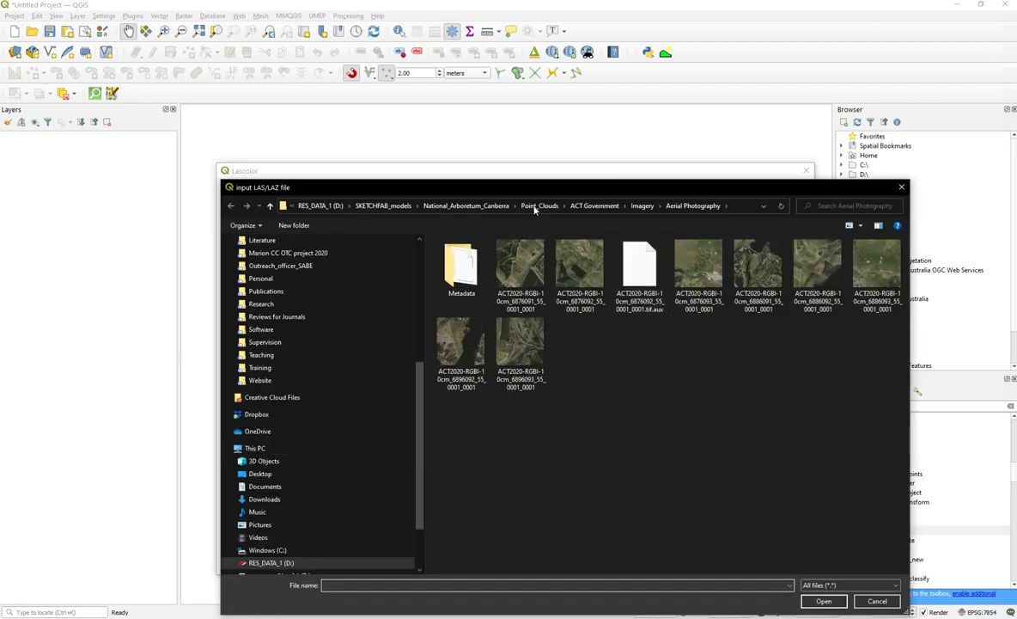
{"action": "left_click", "coordinate": [468, 206]}
{"action": "left_click", "coordinate": [348, 204]}
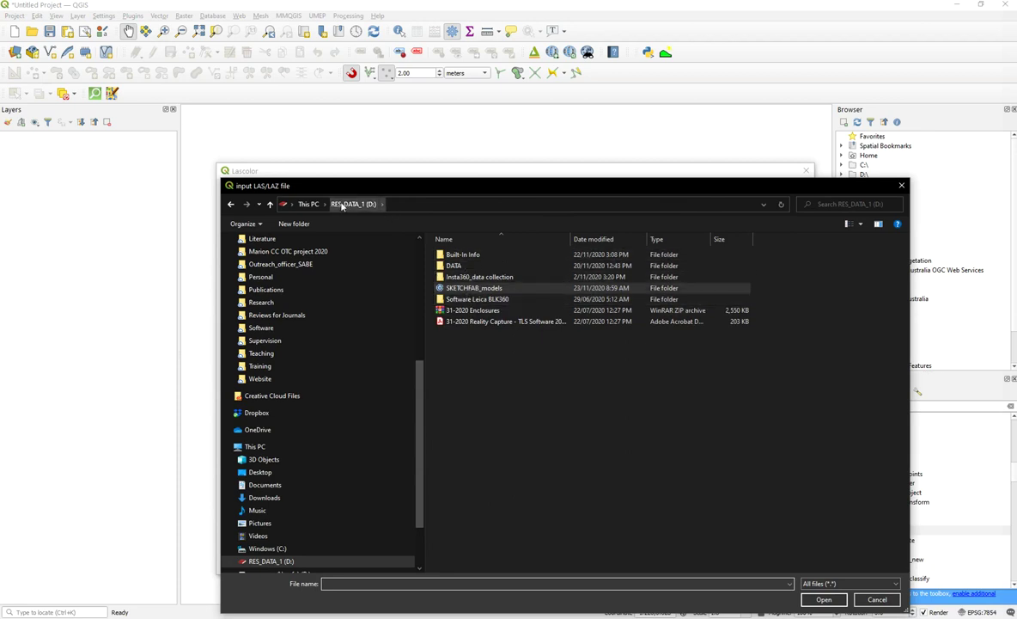
{"action": "double_click", "coordinate": [464, 289]}
{"action": "double_click", "coordinate": [469, 256]}
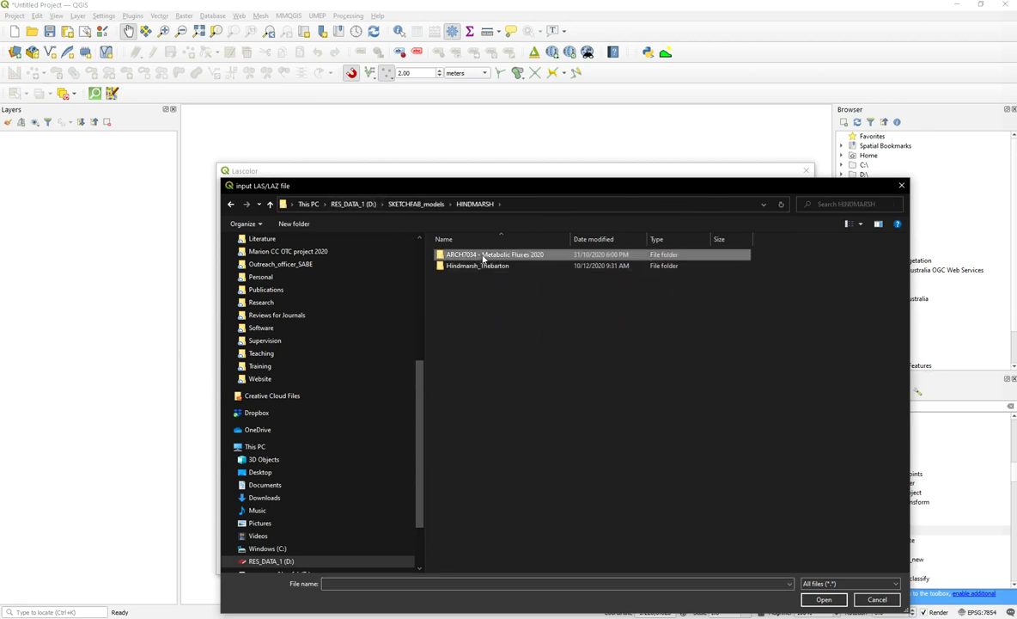
{"action": "double_click", "coordinate": [484, 256]}
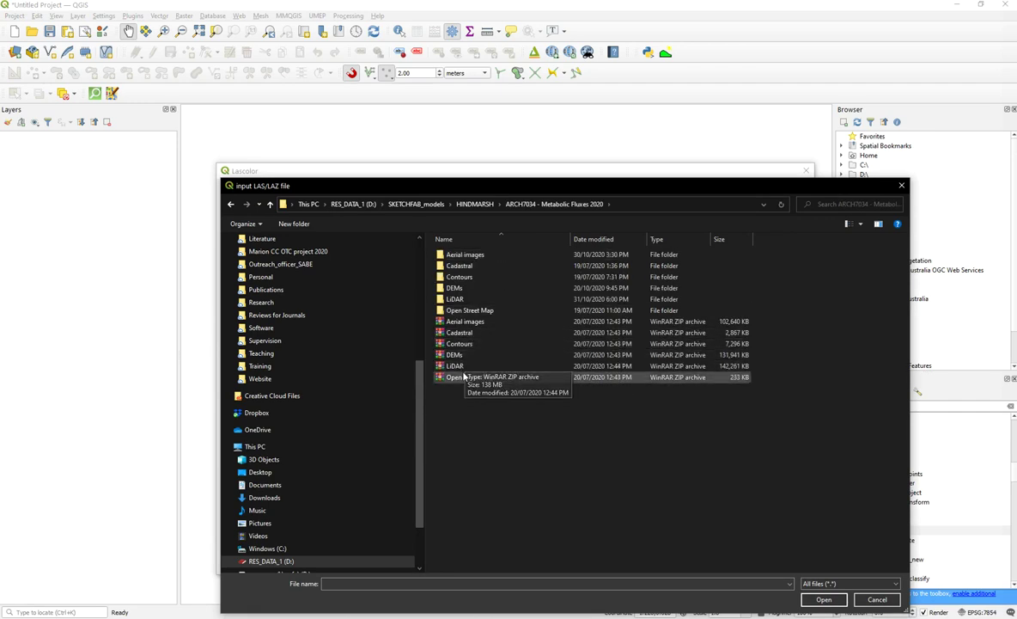
{"action": "double_click", "coordinate": [453, 298]}
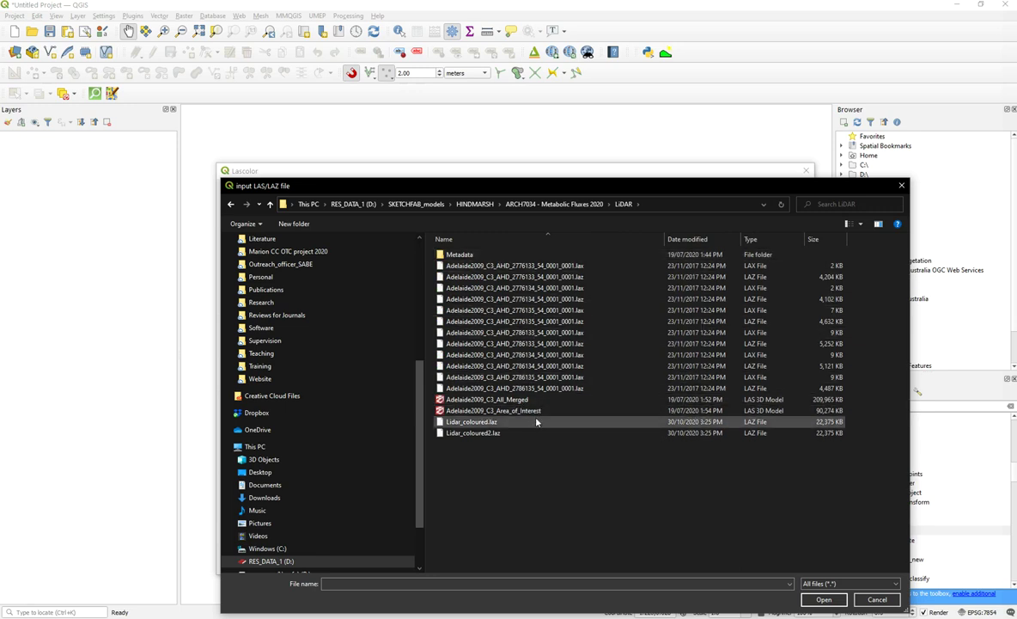
{"action": "left_click", "coordinate": [498, 411]}
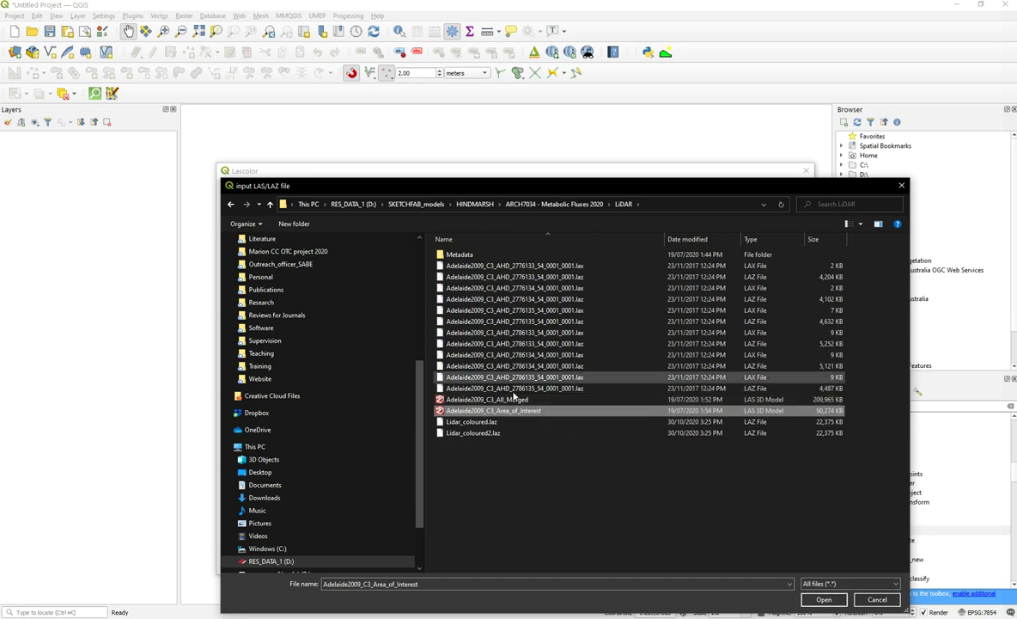
{"action": "left_click", "coordinate": [823, 599]}
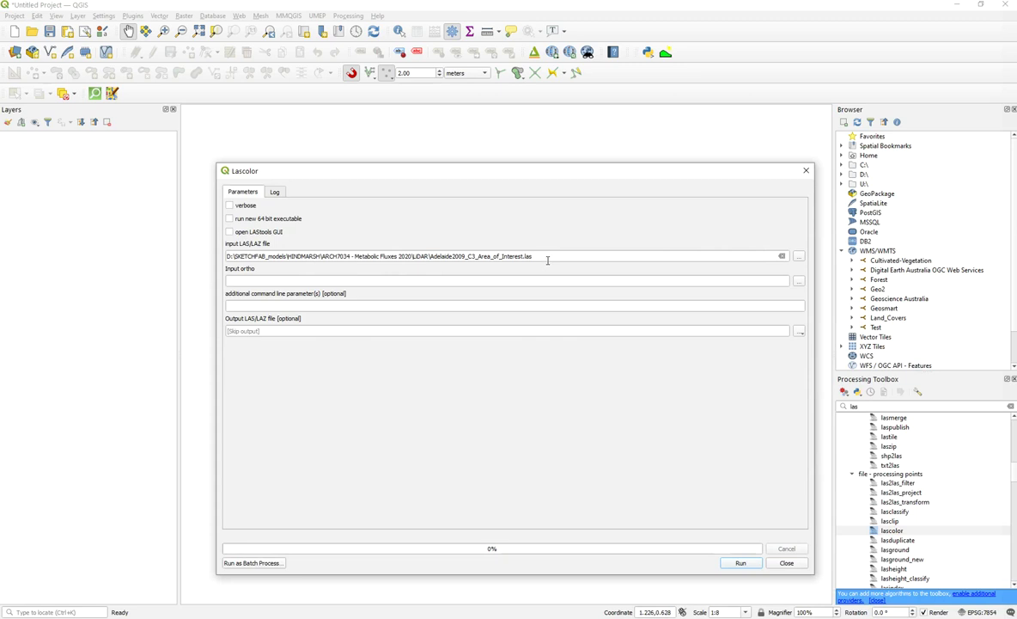
Pick Aerial_Image.tif from HINDMARSH > ARCH7034 - Metabolic Fluxes 2020 > Aerial images as the input ortho.
{"action": "left_click", "coordinate": [799, 281]}
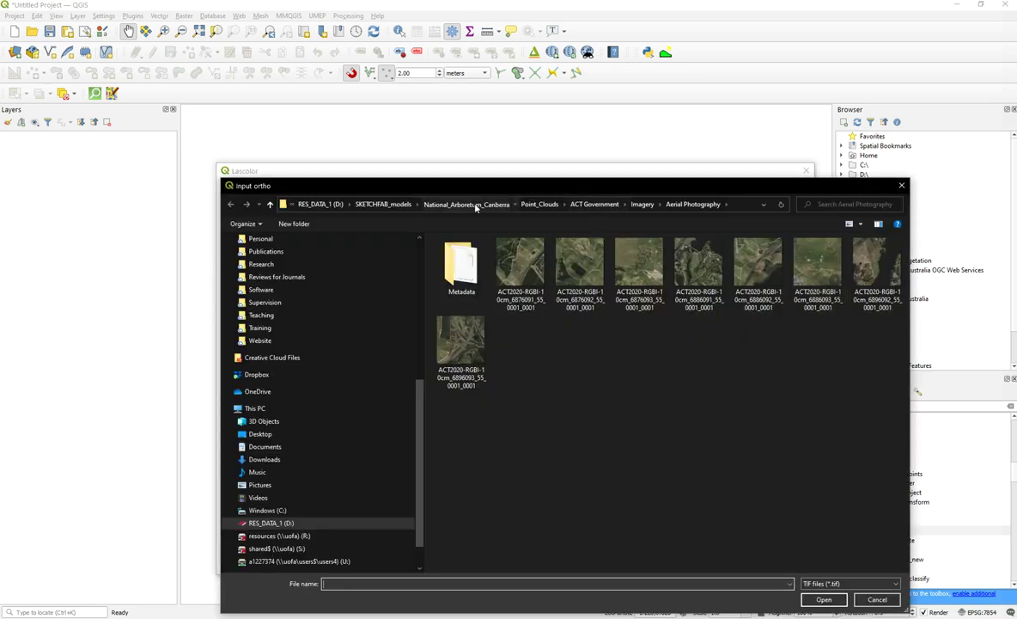
{"action": "left_click", "coordinate": [466, 204]}
{"action": "left_click", "coordinate": [382, 204]}
{"action": "left_click", "coordinate": [416, 203]}
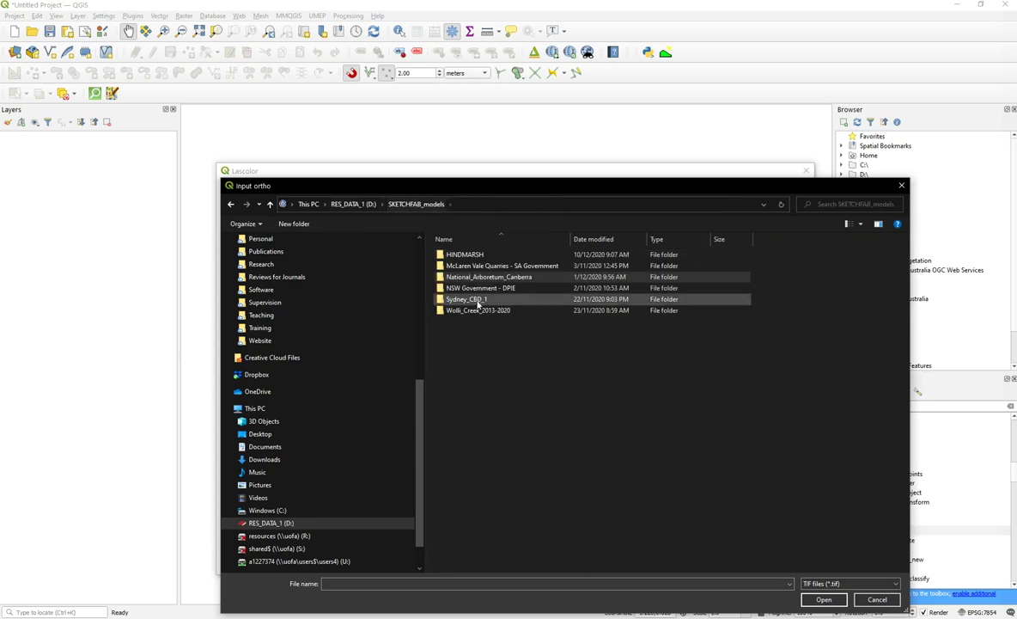
{"action": "double_click", "coordinate": [465, 255]}
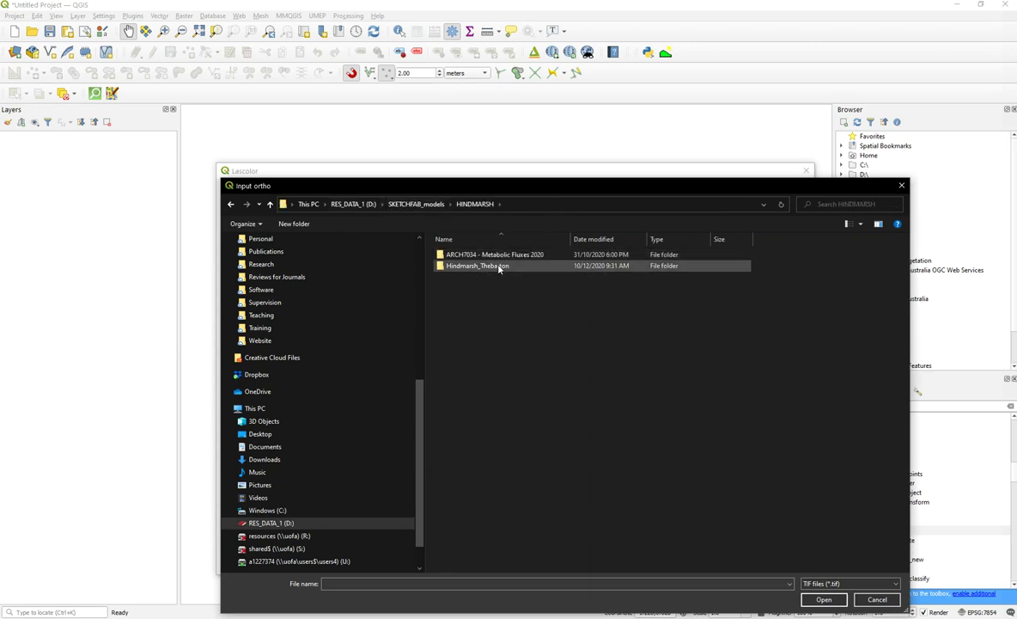
{"action": "double_click", "coordinate": [502, 256]}
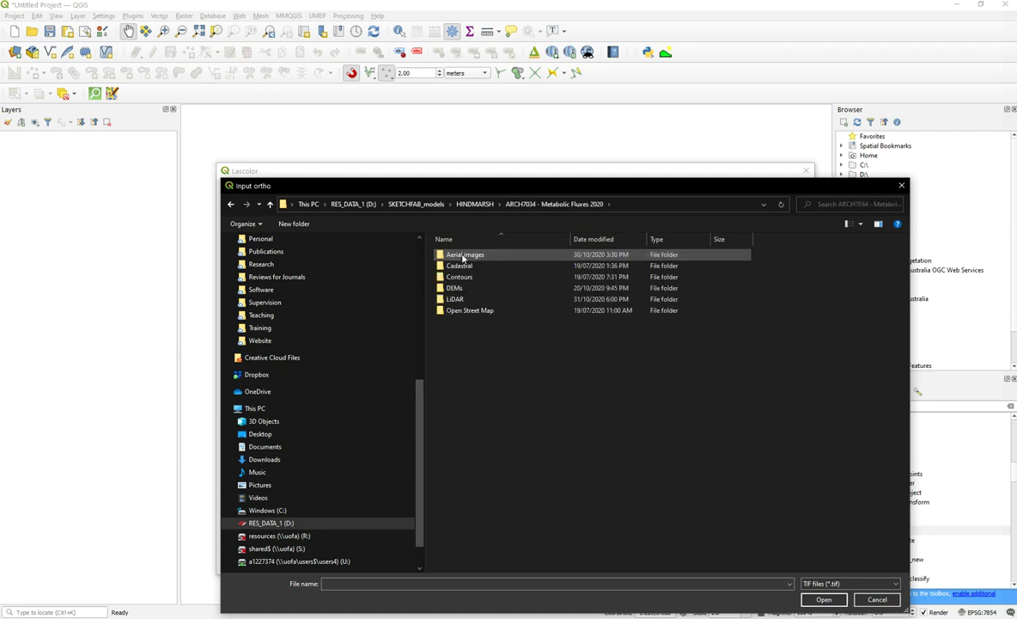
{"action": "double_click", "coordinate": [464, 256]}
{"action": "left_click", "coordinate": [469, 274]}
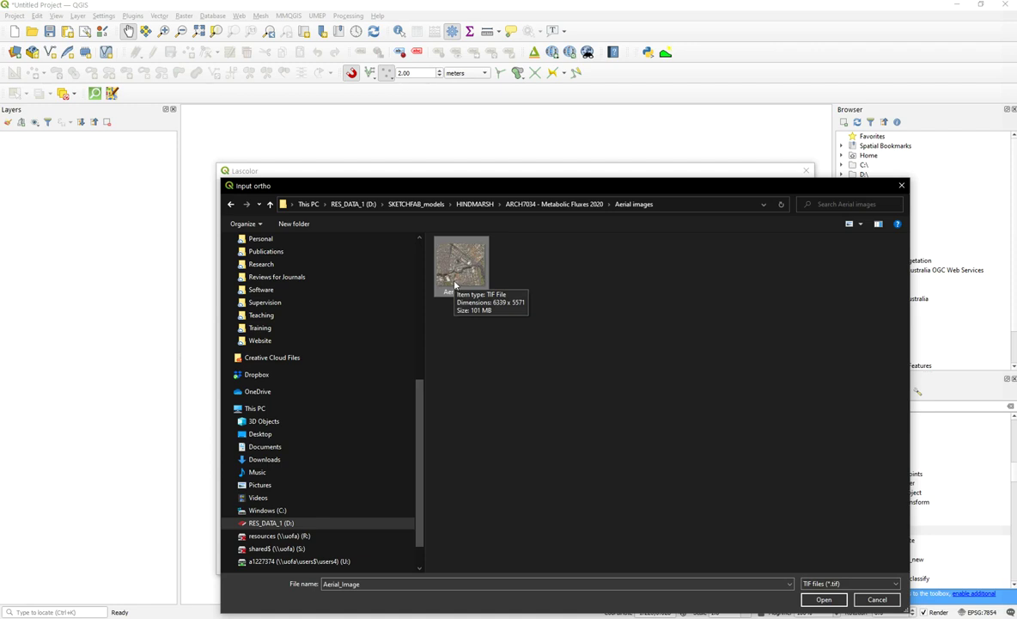
Confirm the ortho input and browse the output save location to HINDMARSH > Hindmarsh_Thebarton.
{"action": "left_click", "coordinate": [824, 599]}
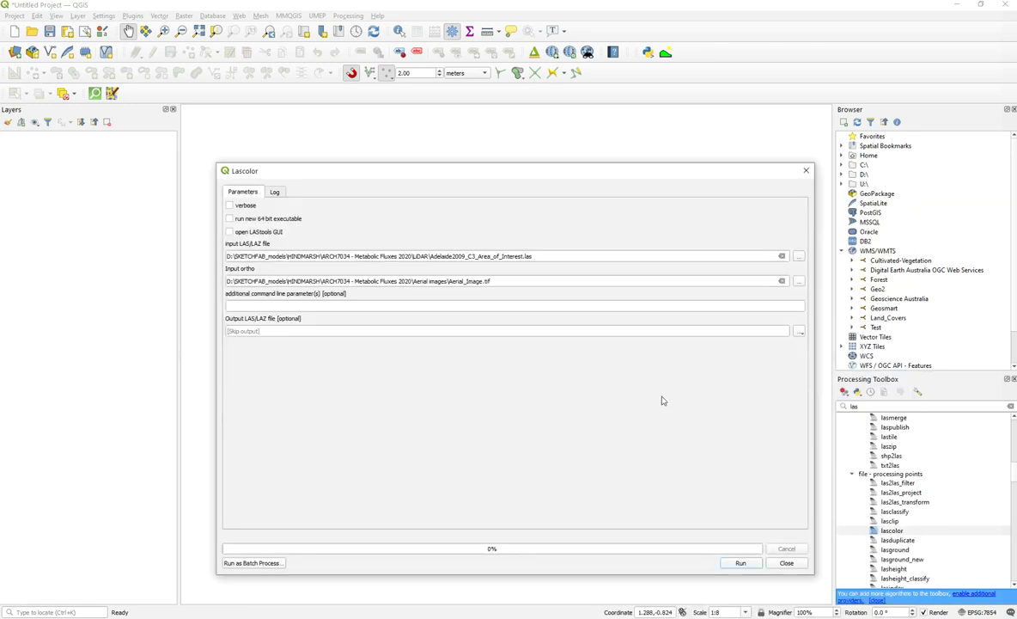
{"action": "left_click", "coordinate": [799, 331]}
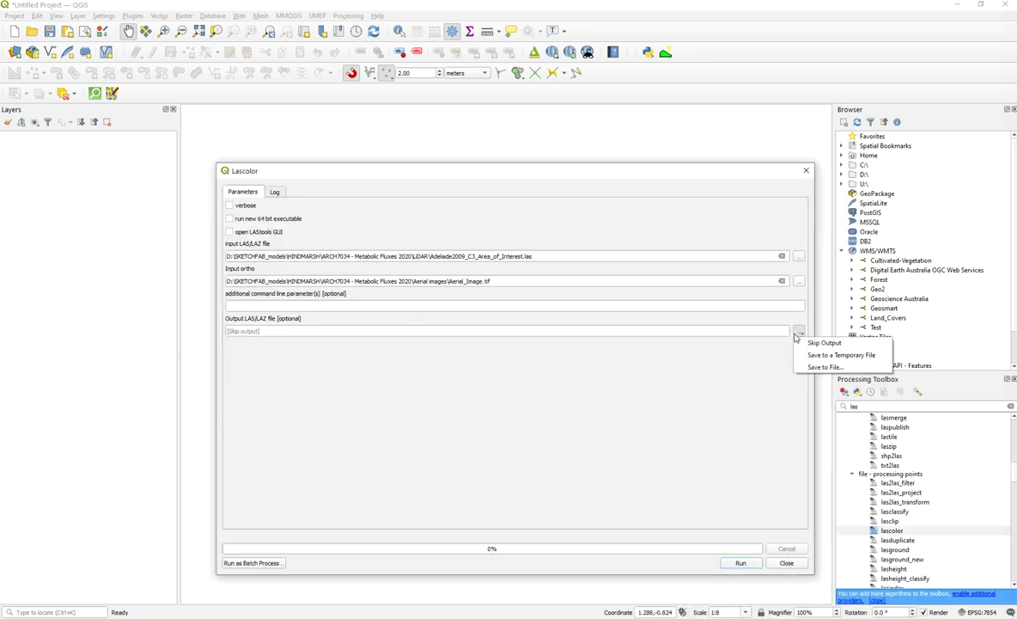
{"action": "left_click", "coordinate": [812, 365]}
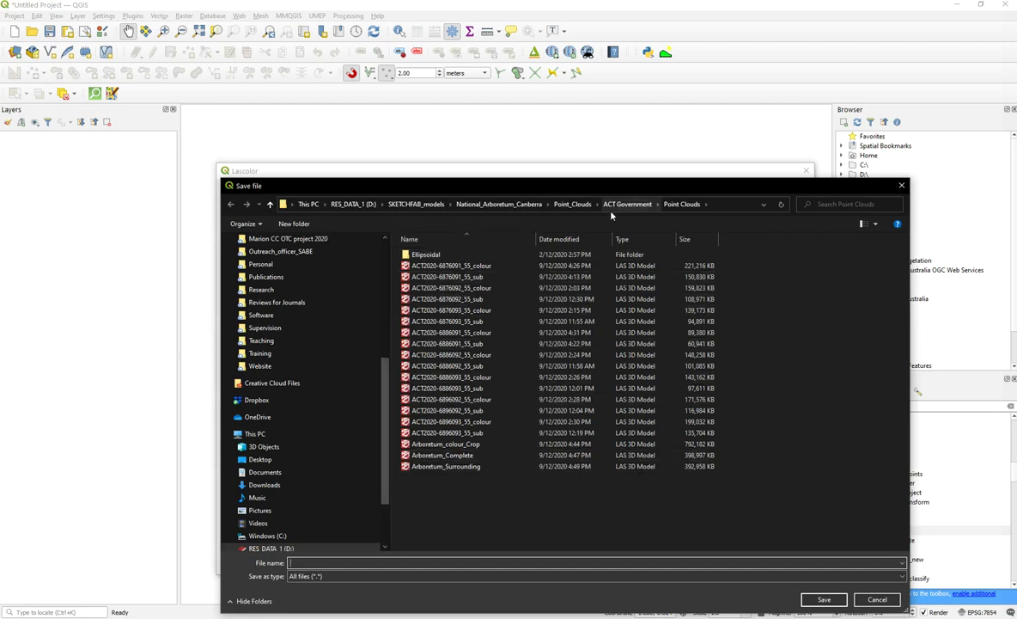
{"action": "left_click", "coordinate": [416, 204]}
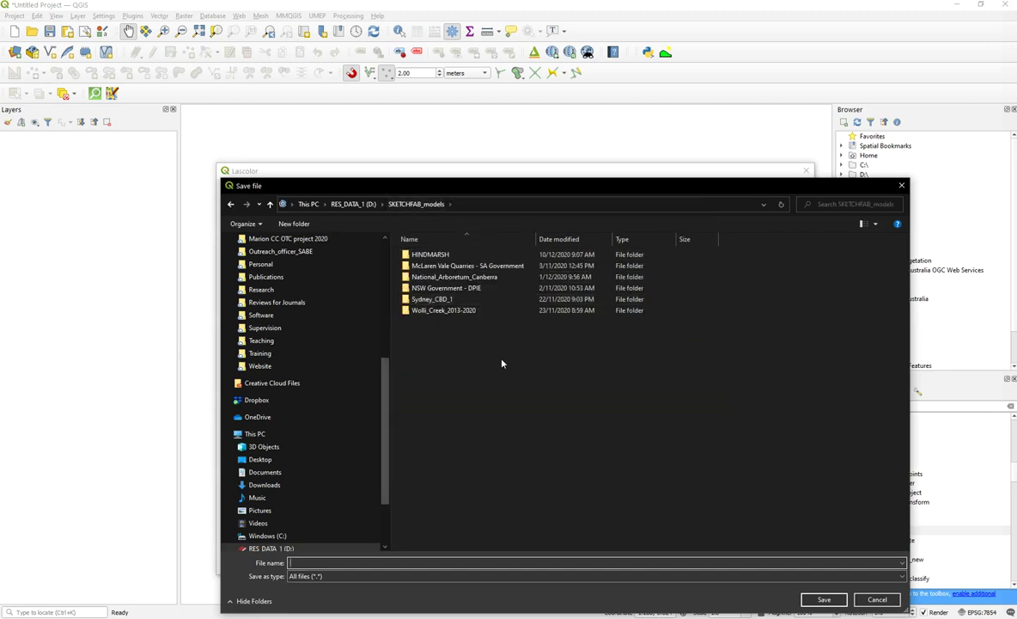
{"action": "double_click", "coordinate": [431, 255]}
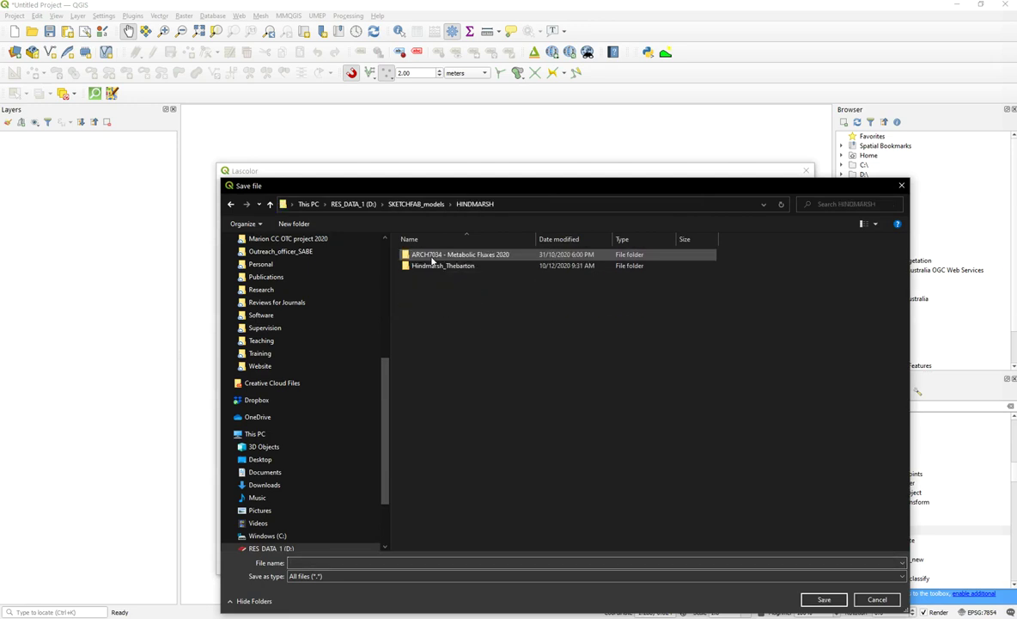
{"action": "left_click", "coordinate": [449, 267]}
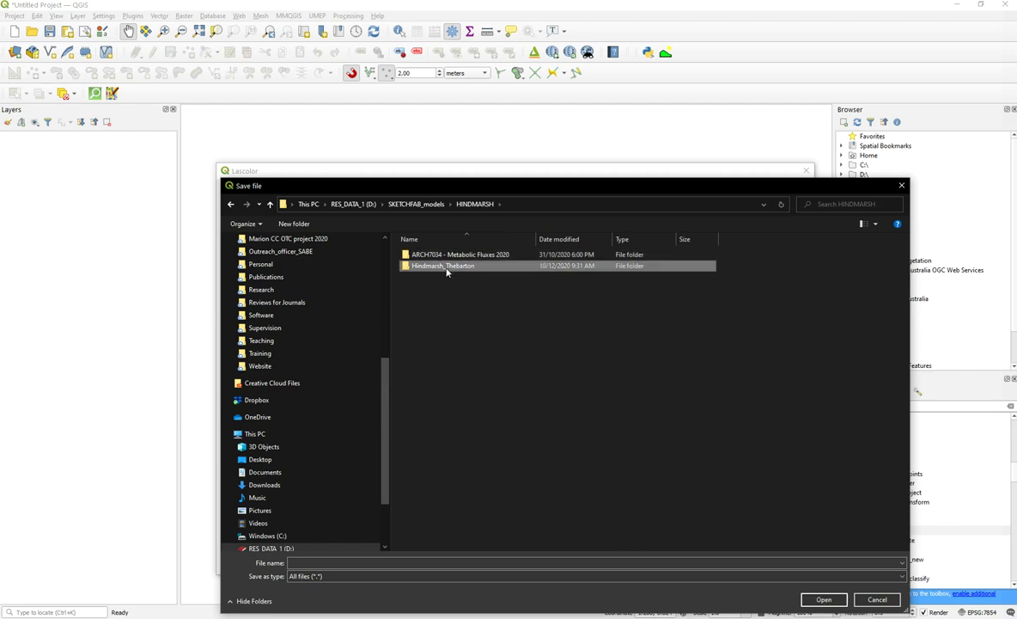
{"action": "double_click", "coordinate": [450, 269]}
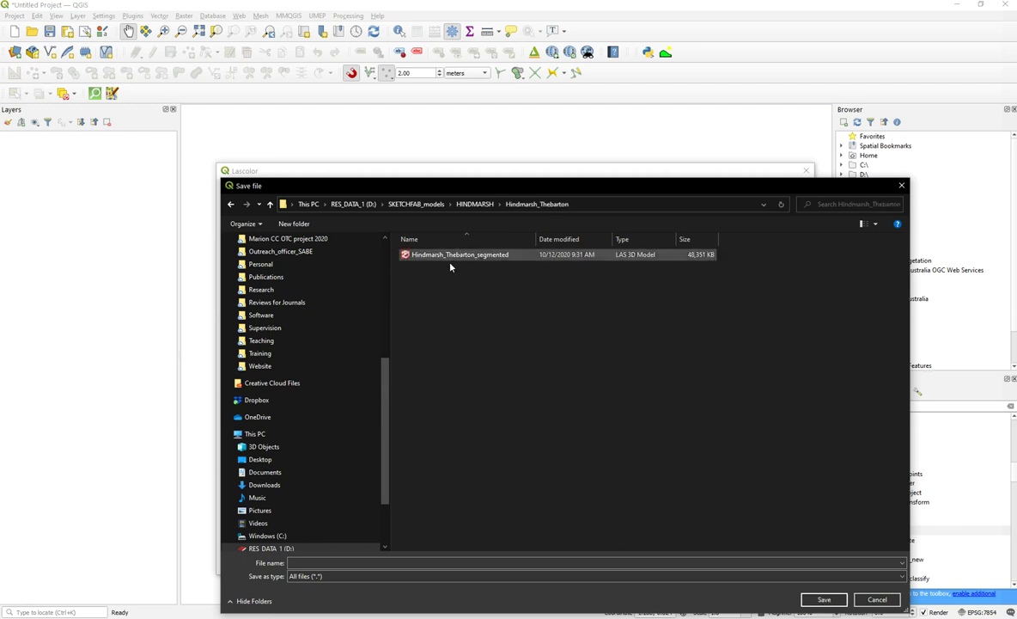
Save the output as Hindmarsh_Thebarton_coloured.las, adding the .las extension after the invalid-name warning.
{"action": "left_click", "coordinate": [460, 255]}
{"action": "left_click", "coordinate": [458, 562]}
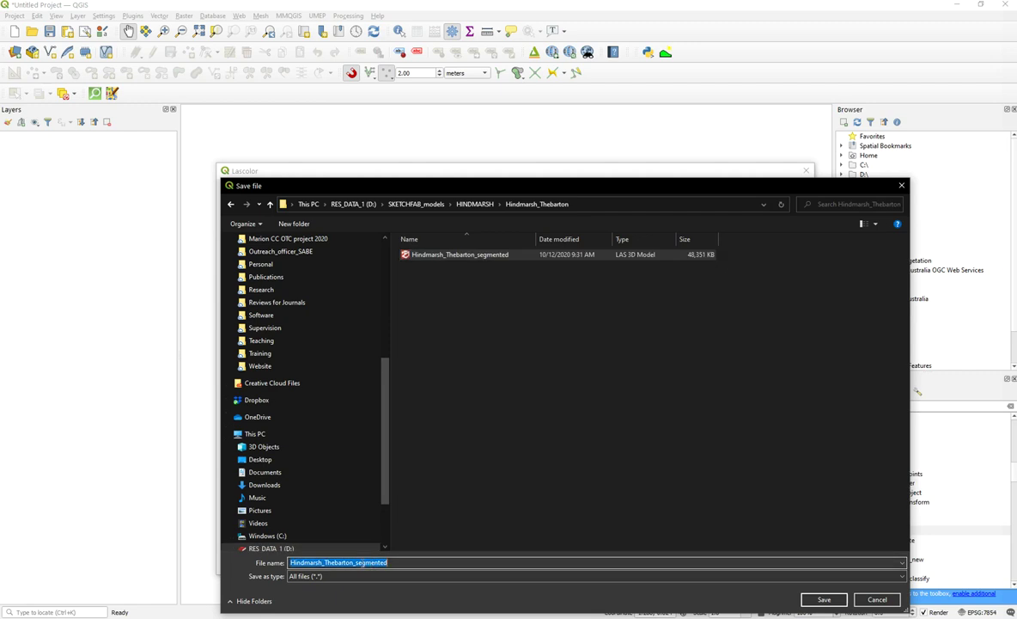
{"action": "left_click_drag", "start_coordinate": [355, 562], "coordinate": [457, 562]}
{"action": "type", "text": "colour"}
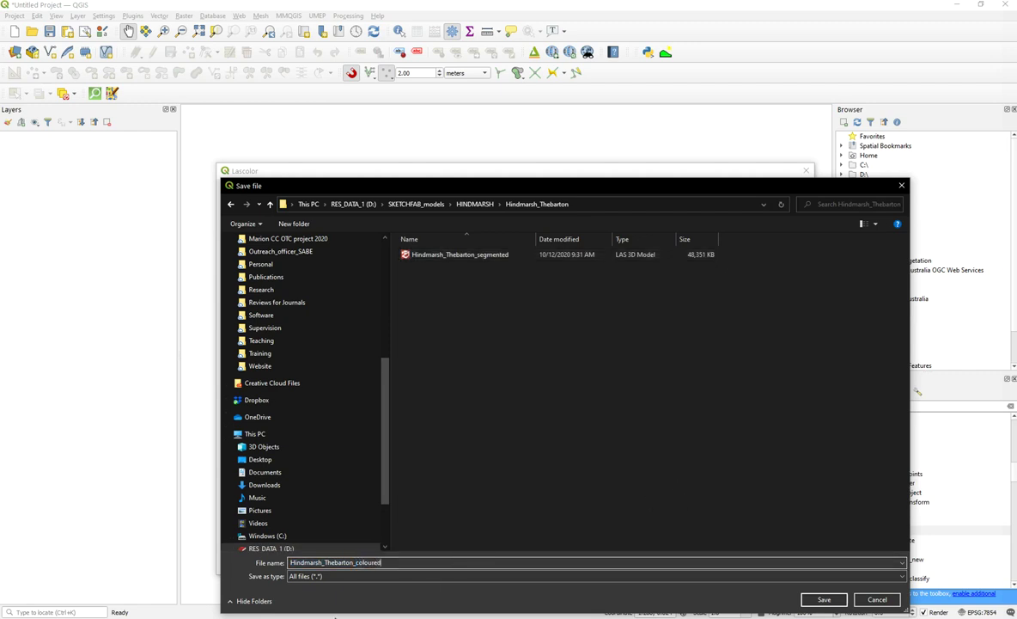
{"action": "left_click", "coordinate": [831, 602]}
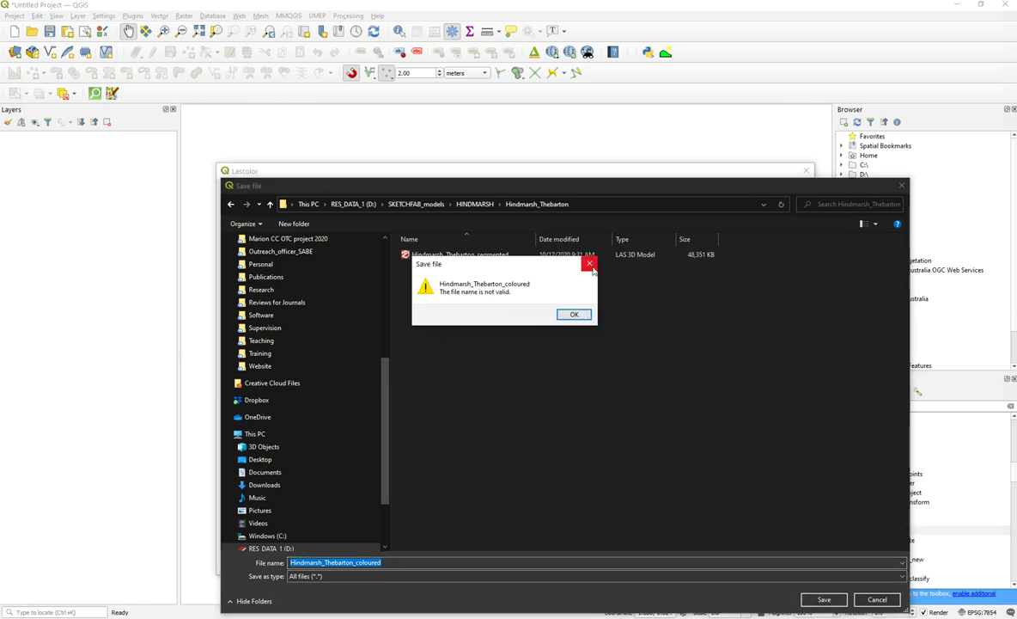
{"action": "left_click", "coordinate": [579, 315]}
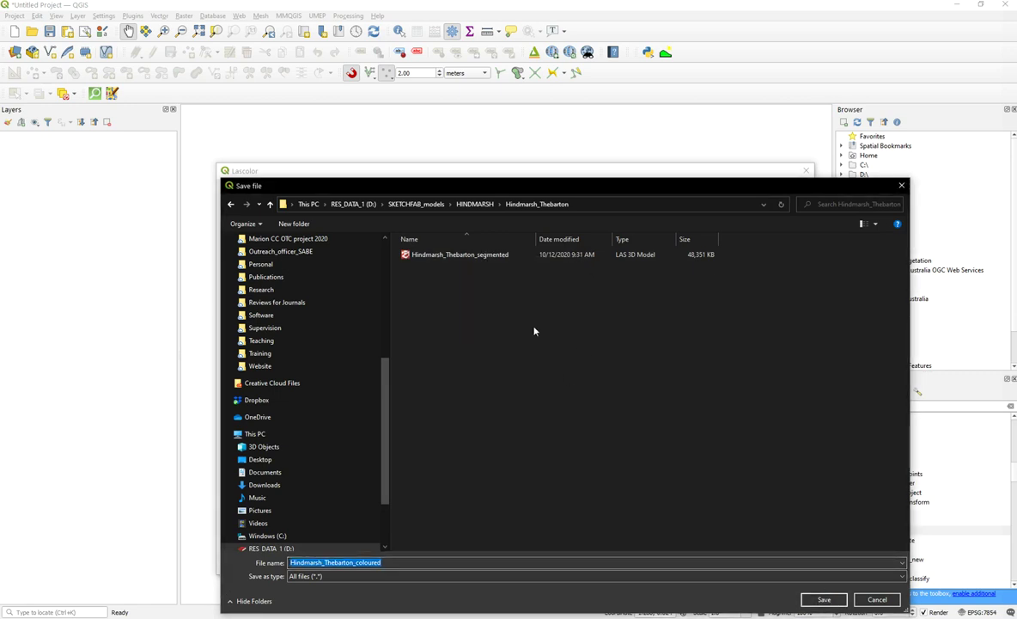
{"action": "left_click", "coordinate": [390, 563]}
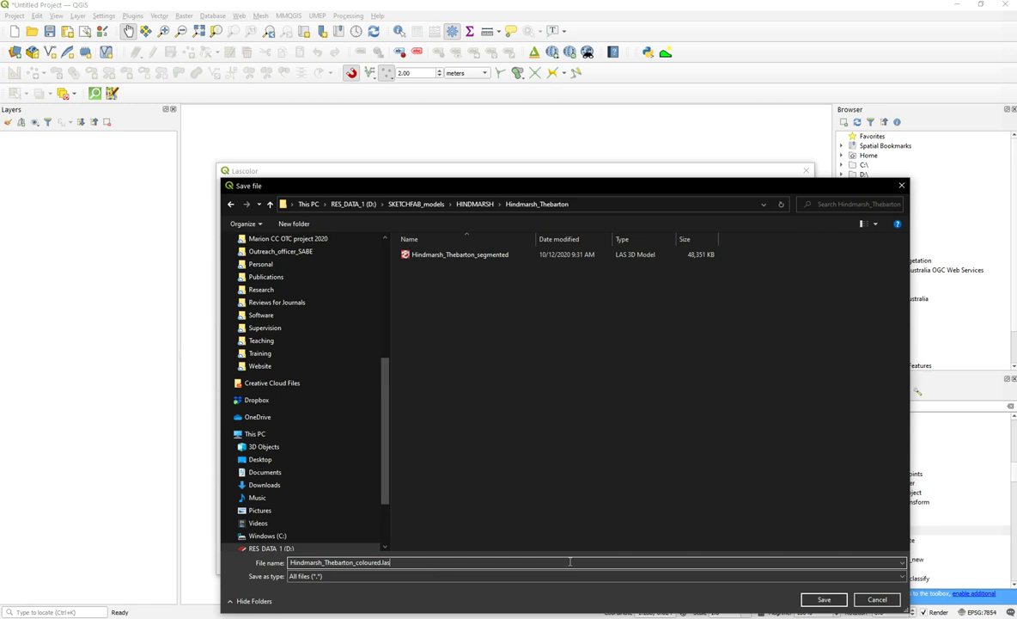
{"action": "left_click", "coordinate": [823, 599]}
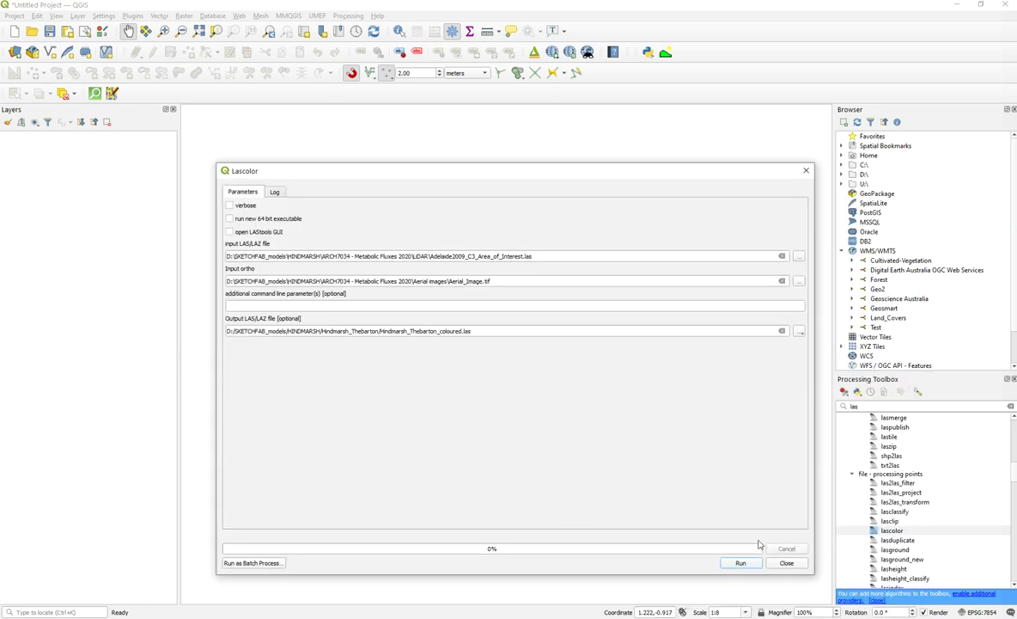
Run lascolor to colour 3,222,947 LiDAR points from the aerial image, then close the tool.
{"action": "left_click", "coordinate": [745, 563]}
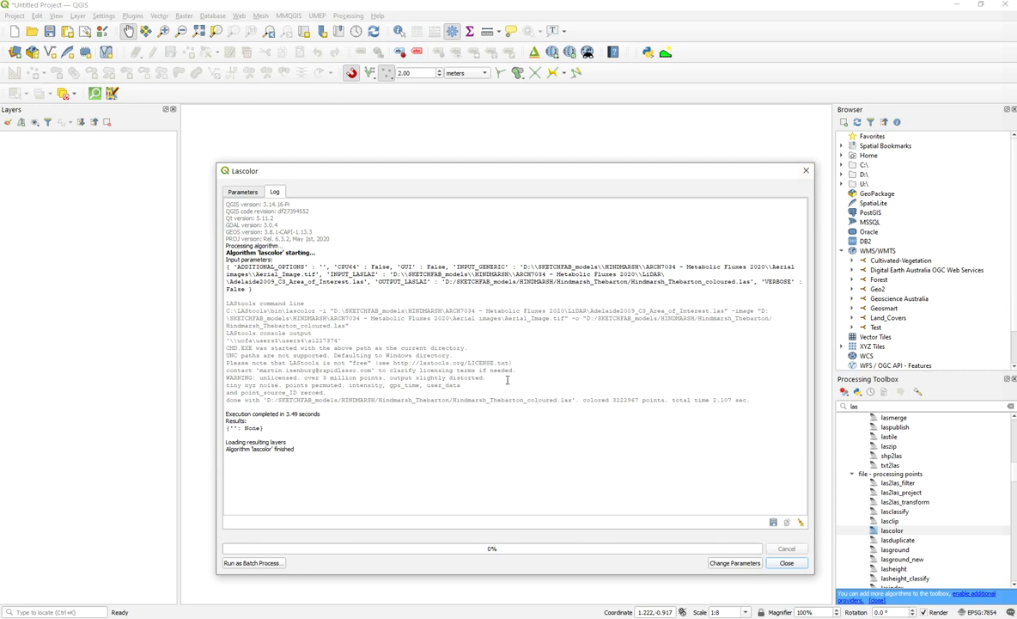
{"action": "left_click", "coordinate": [806, 170]}
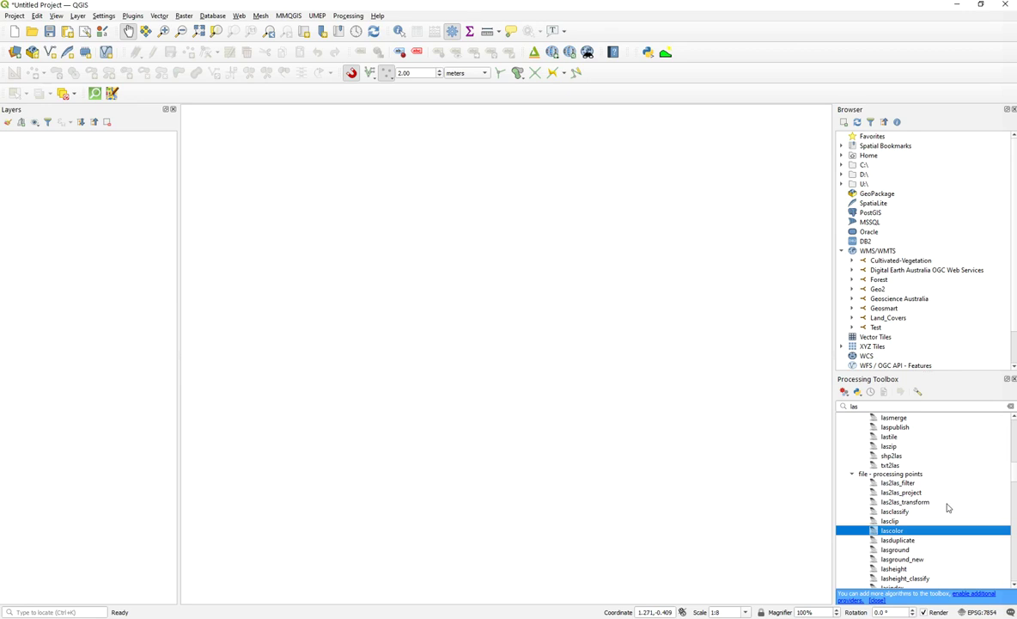
{"action": "scroll", "coordinate": [1015, 466], "scroll_direction": "up", "scroll_amount": 3}
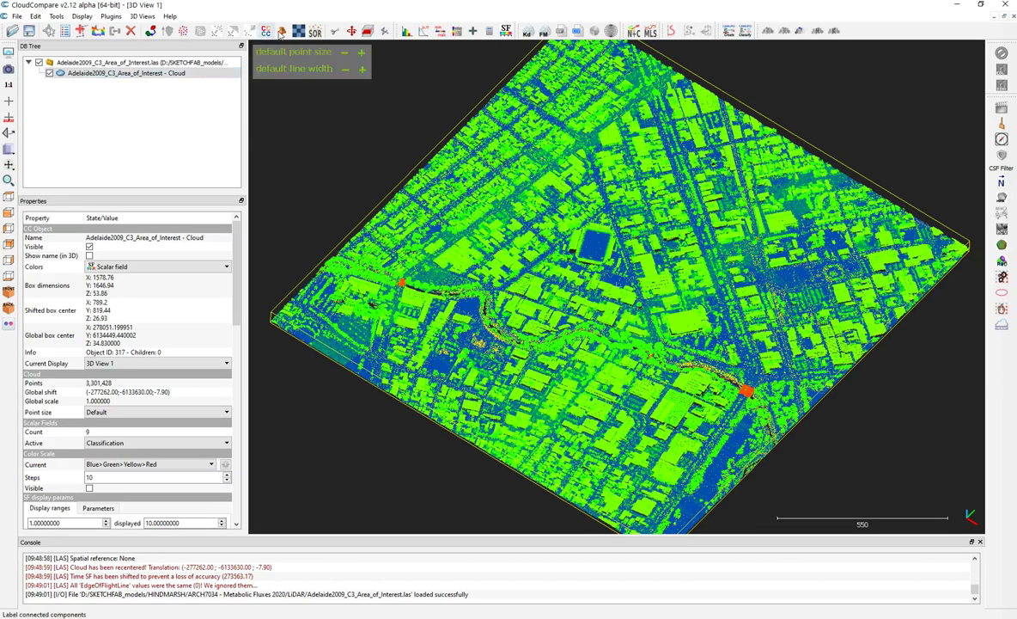
Delete the Adelaide classification cloud from the DB Tree.
{"action": "left_click", "coordinate": [148, 64]}
{"action": "left_click", "coordinate": [86, 73]}
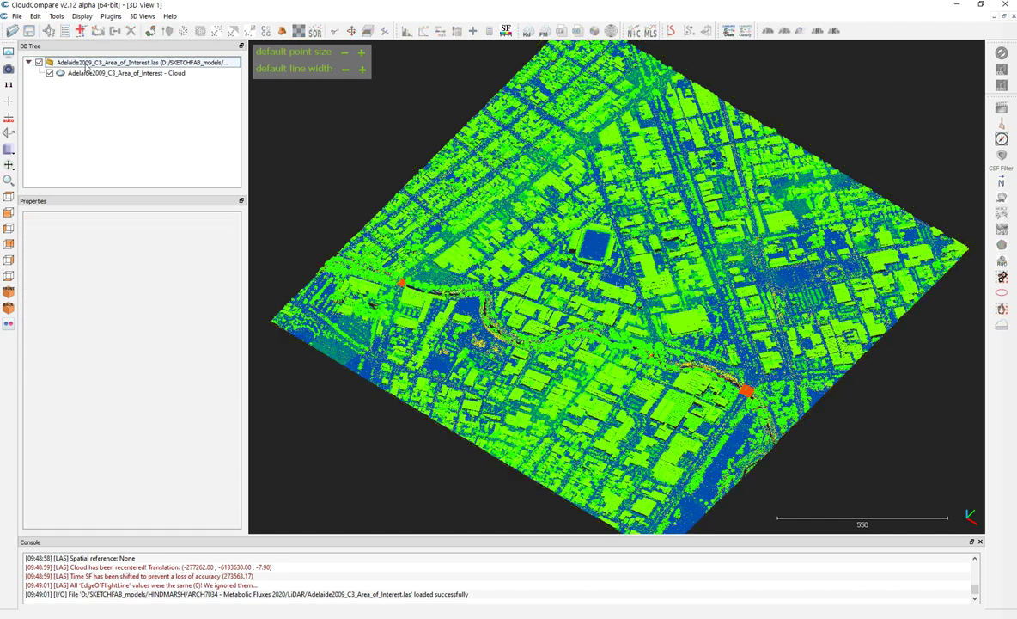
{"action": "left_click", "coordinate": [79, 62]}
{"action": "key", "text": "Delete"}
Open Hindmarsh_Thebarton_coloured.las from the Hindmarsh_Thebarton folder, accepting Apply all and Yes to All.
{"action": "left_click", "coordinate": [13, 31]}
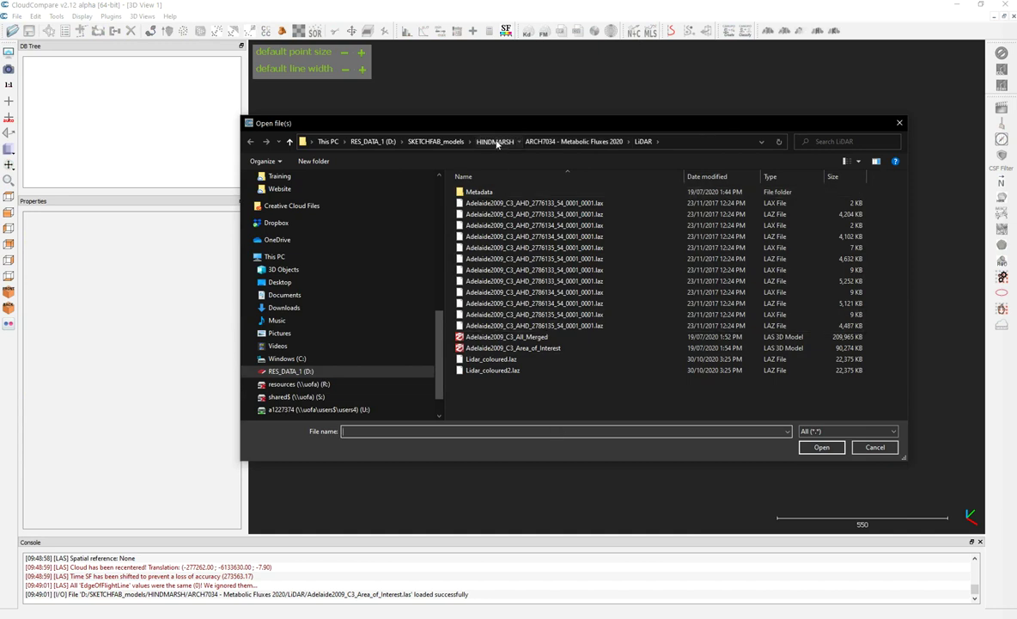
{"action": "left_click", "coordinate": [494, 141]}
{"action": "double_click", "coordinate": [498, 204]}
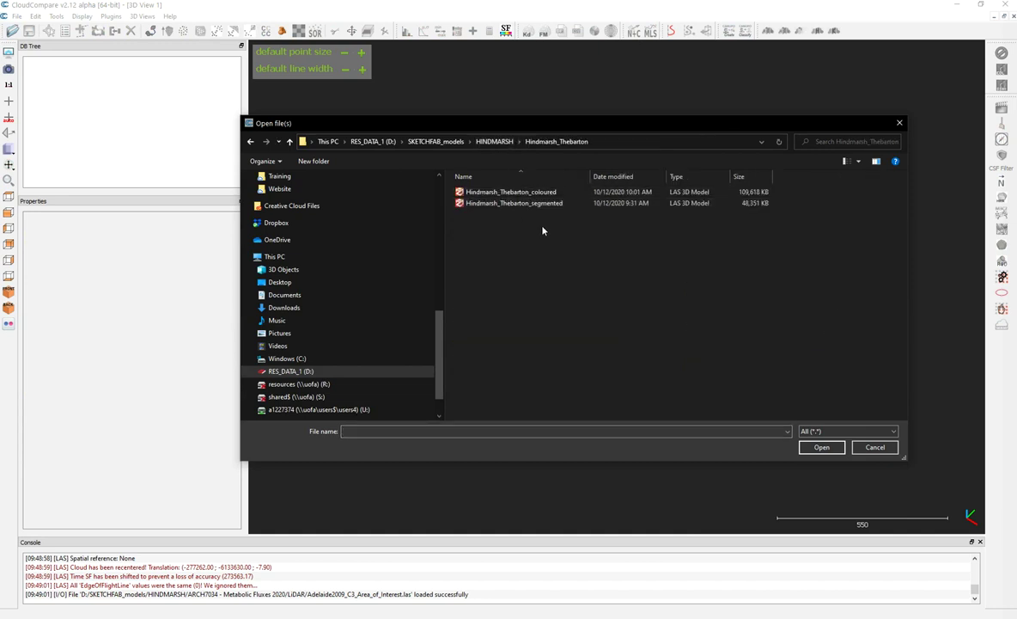
{"action": "left_click", "coordinate": [515, 193]}
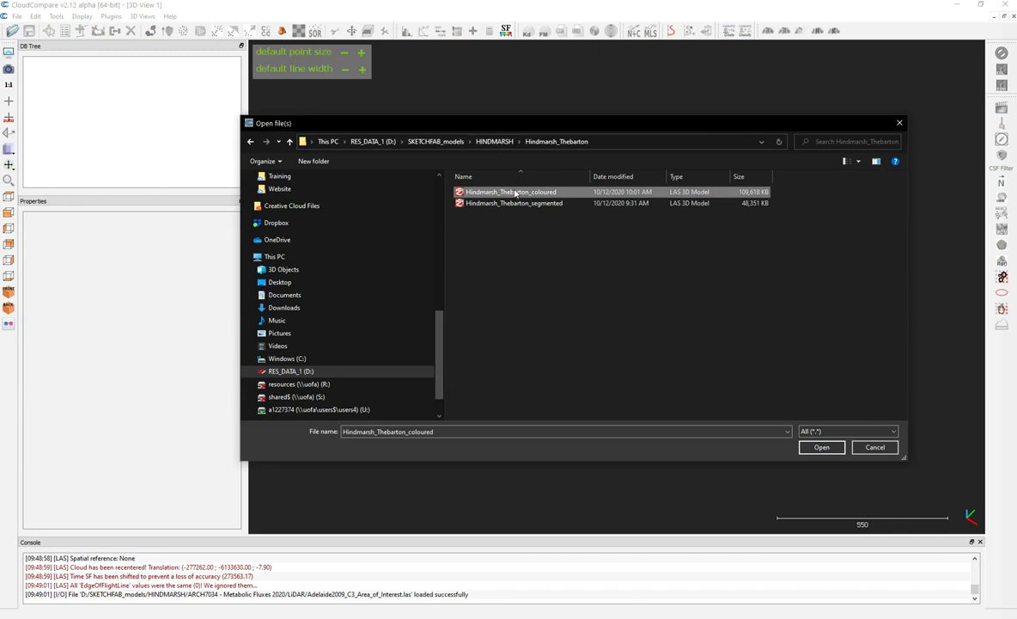
{"action": "left_click", "coordinate": [820, 446]}
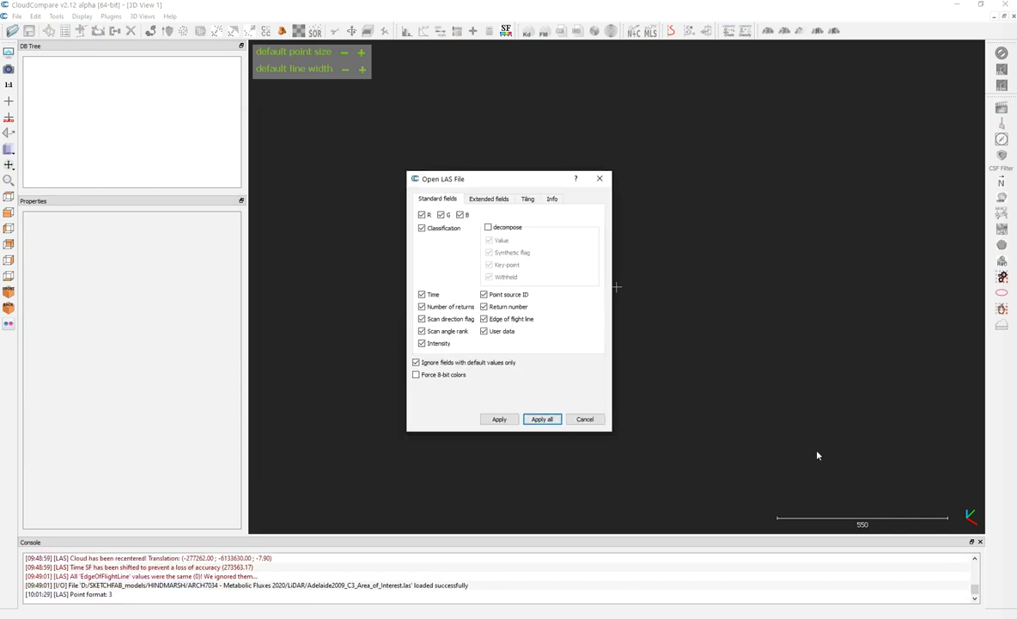
{"action": "left_click", "coordinate": [543, 418]}
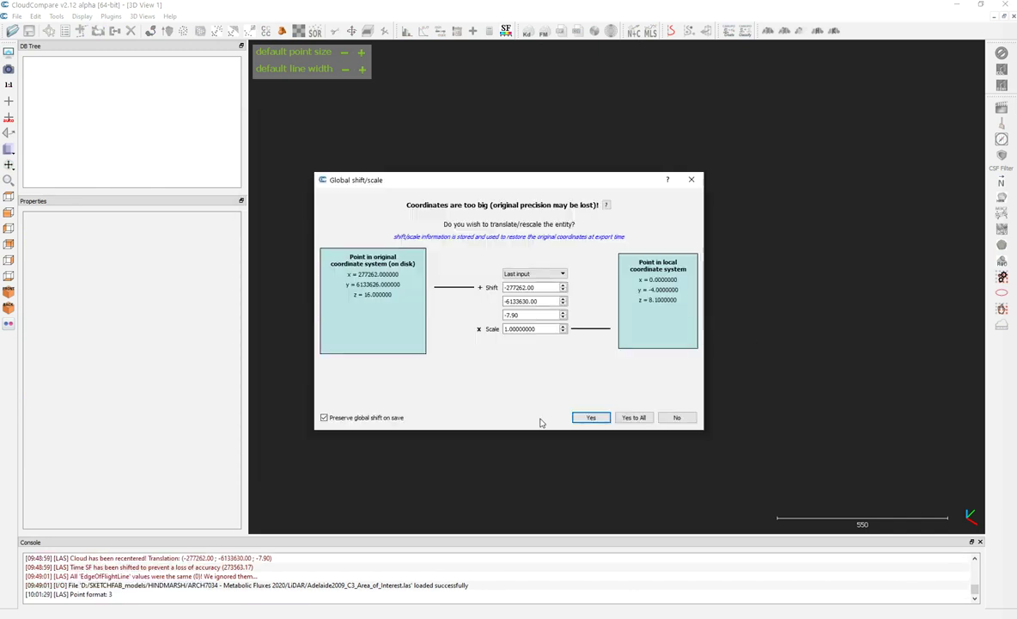
{"action": "left_click", "coordinate": [635, 418]}
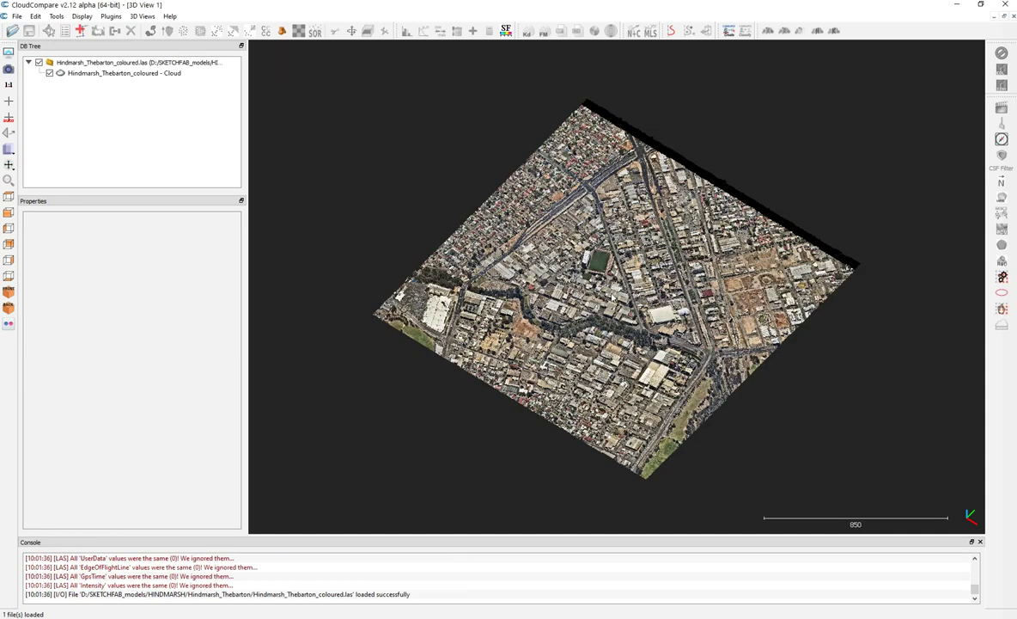
{"action": "scroll", "coordinate": [739, 258], "scroll_direction": "up", "scroll_amount": 5}
{"action": "left_click", "coordinate": [125, 73]}
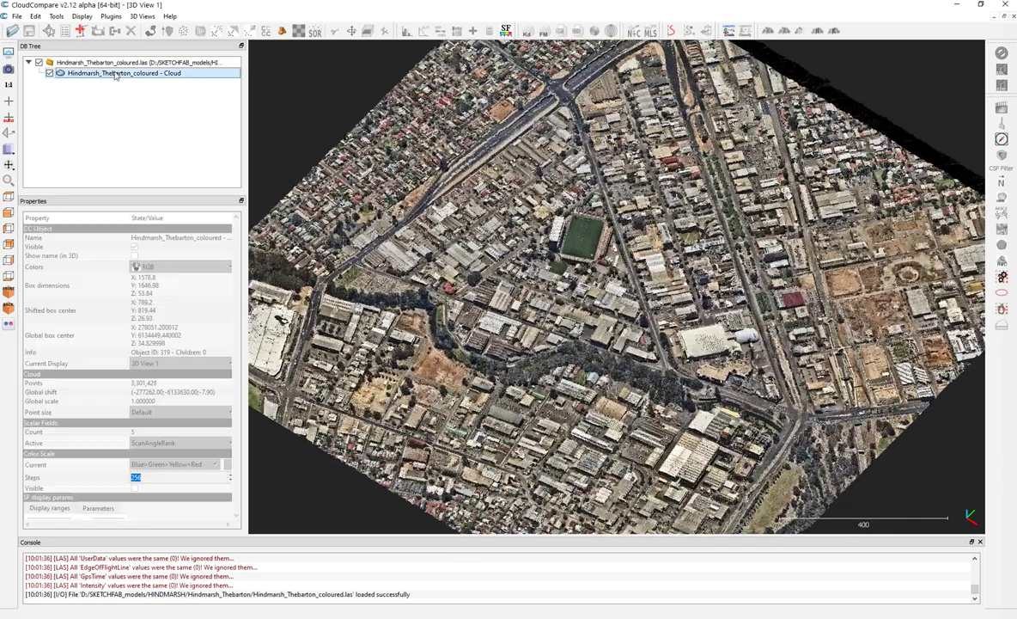
{"action": "left_click", "coordinate": [104, 268]}
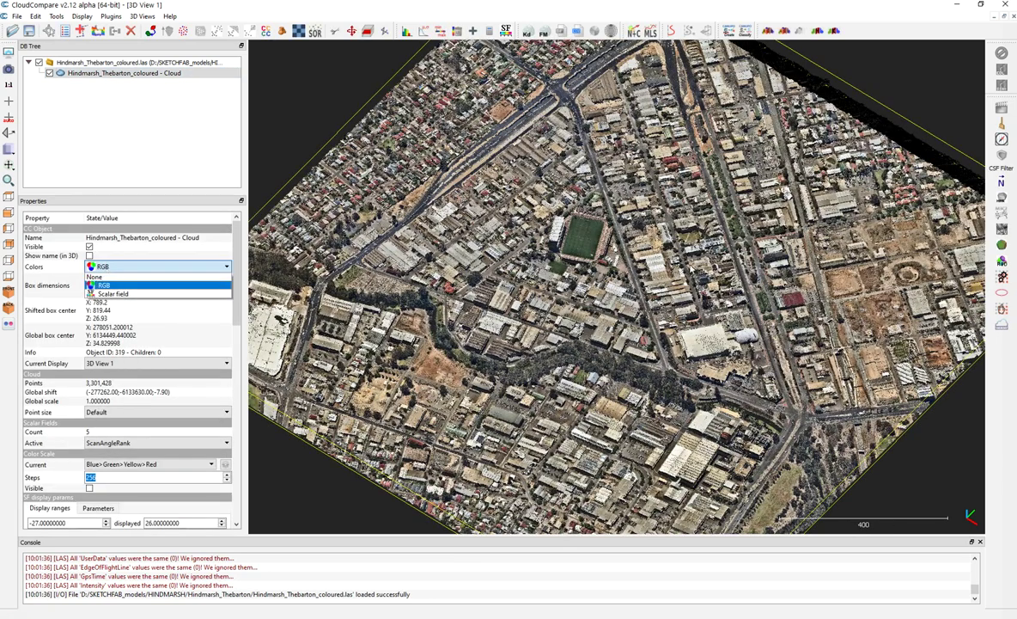
{"action": "left_click", "coordinate": [103, 285]}
{"action": "scroll", "coordinate": [636, 348], "scroll_direction": "up", "scroll_amount": 5}
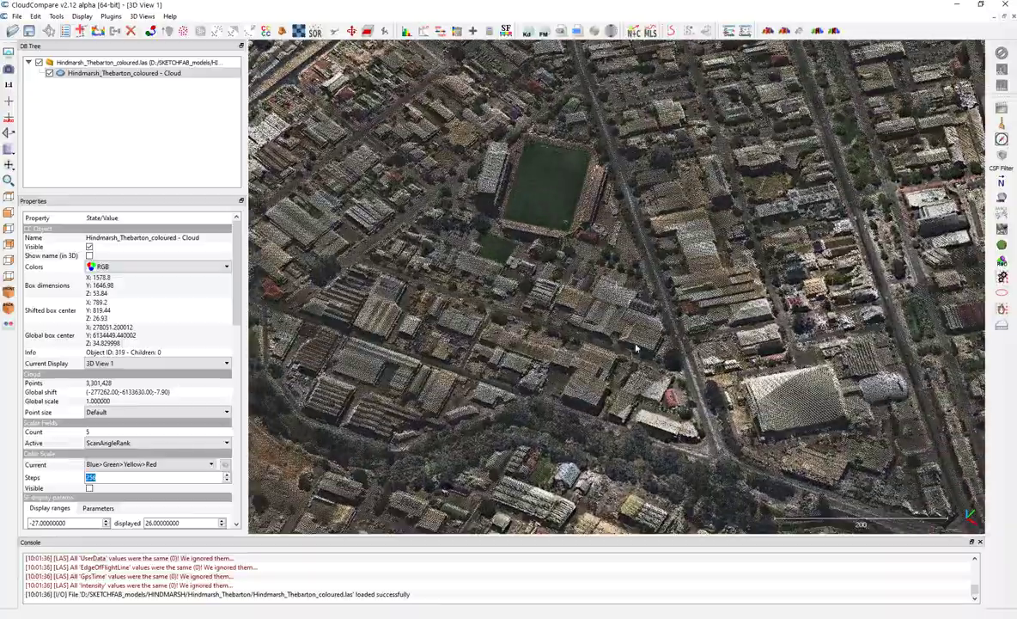
{"action": "left_click_drag", "start_coordinate": [636, 348], "coordinate": [639, 408]}
{"action": "left_click_drag", "start_coordinate": [567, 361], "coordinate": [566, 282]}
{"action": "scroll", "coordinate": [566, 282], "scroll_direction": "down", "scroll_amount": 5}
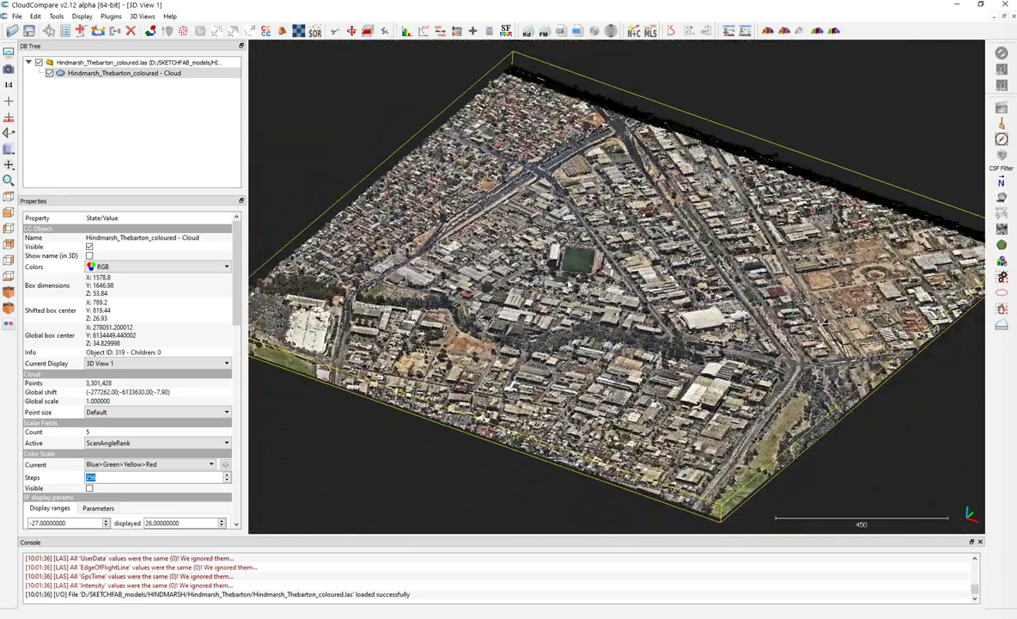
{"action": "scroll", "coordinate": [567, 286], "scroll_direction": "up", "scroll_amount": 5}
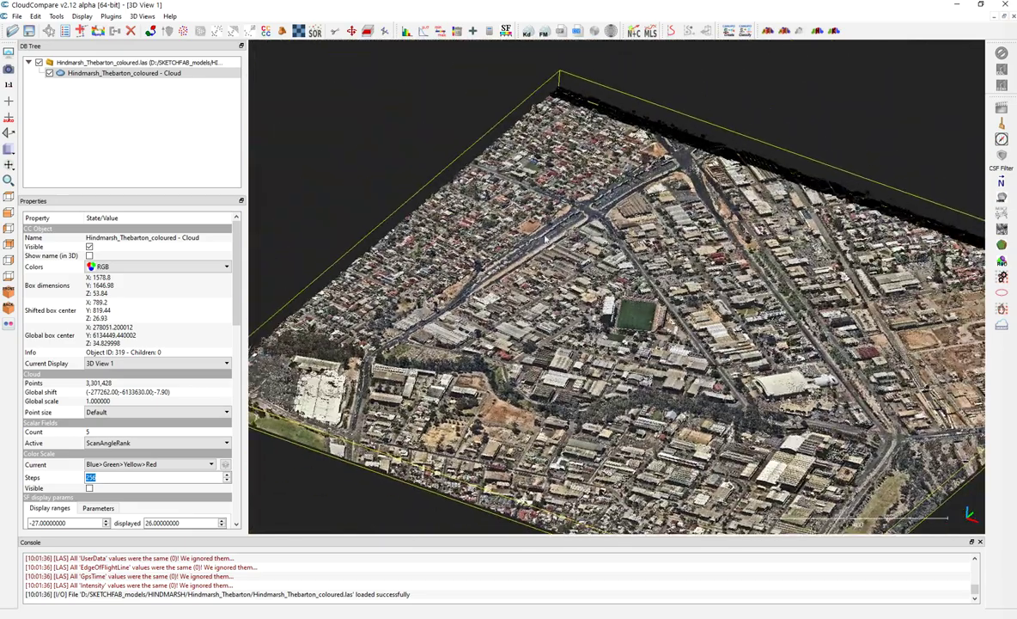
{"action": "scroll", "coordinate": [545, 238], "scroll_direction": "down", "scroll_amount": 5}
{"action": "left_click_drag", "start_coordinate": [545, 238], "coordinate": [558, 189]}
{"action": "scroll", "coordinate": [559, 189], "scroll_direction": "up", "scroll_amount": 8}
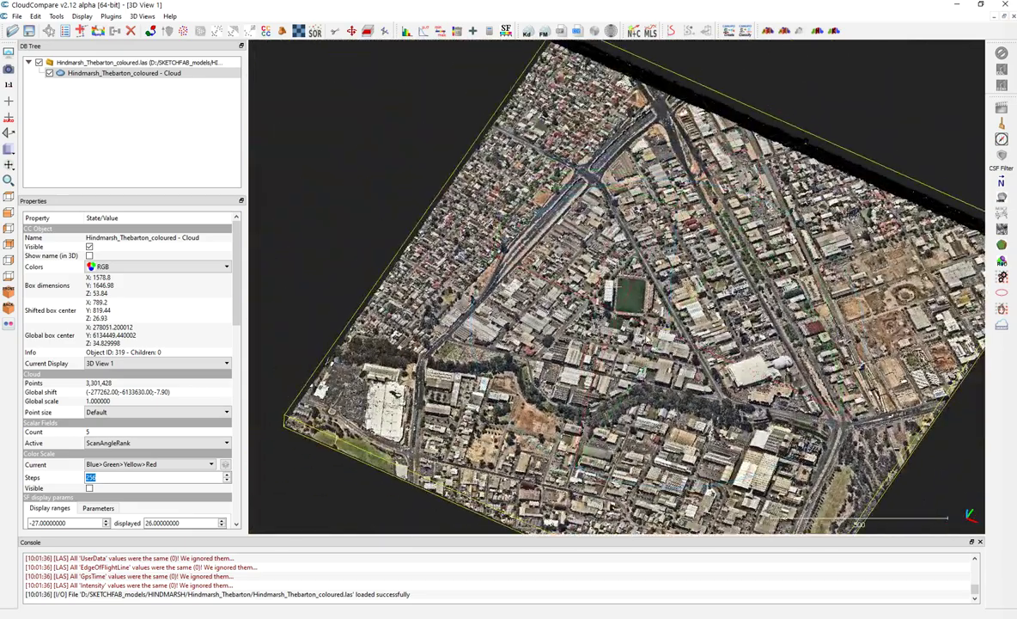
{"action": "left_click_drag", "start_coordinate": [571, 127], "coordinate": [703, 221]}
{"action": "scroll", "coordinate": [591, 236], "scroll_direction": "up", "scroll_amount": 6}
Orbit, pan and zoom around the coloured cloud from several oblique angles.
{"action": "scroll", "coordinate": [703, 220], "scroll_direction": "up", "scroll_amount": 3}
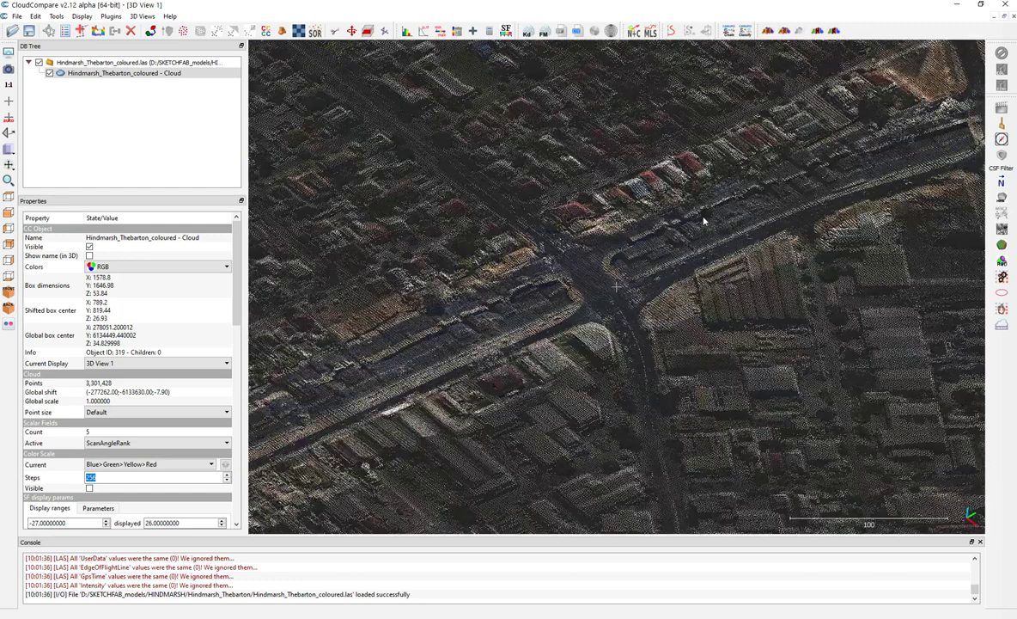
{"action": "left_click_drag", "start_coordinate": [711, 265], "coordinate": [639, 218]}
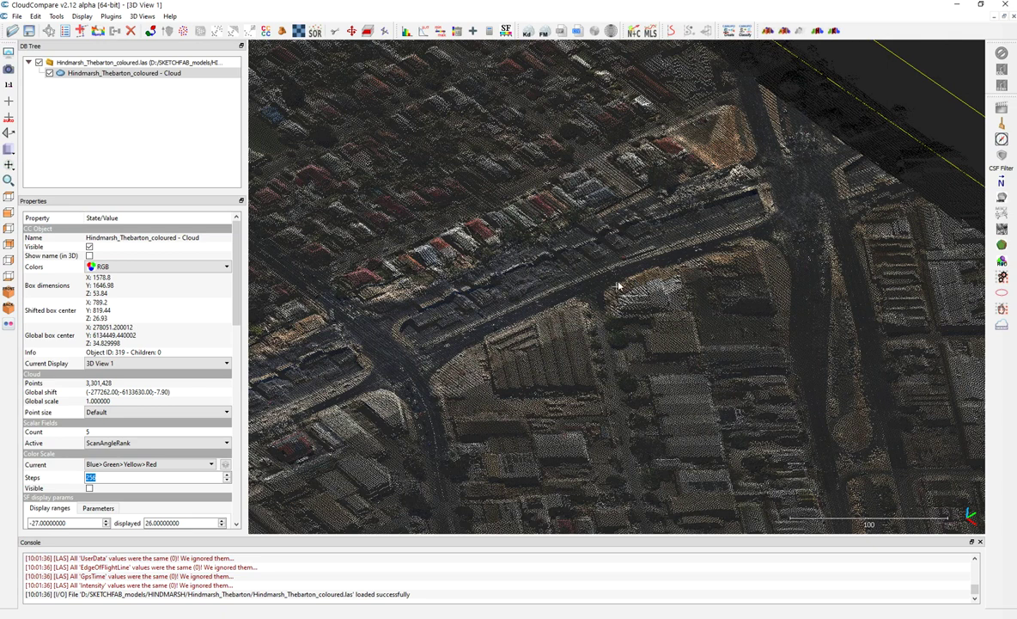
{"action": "right_click_drag", "start_coordinate": [509, 303], "coordinate": [537, 290]}
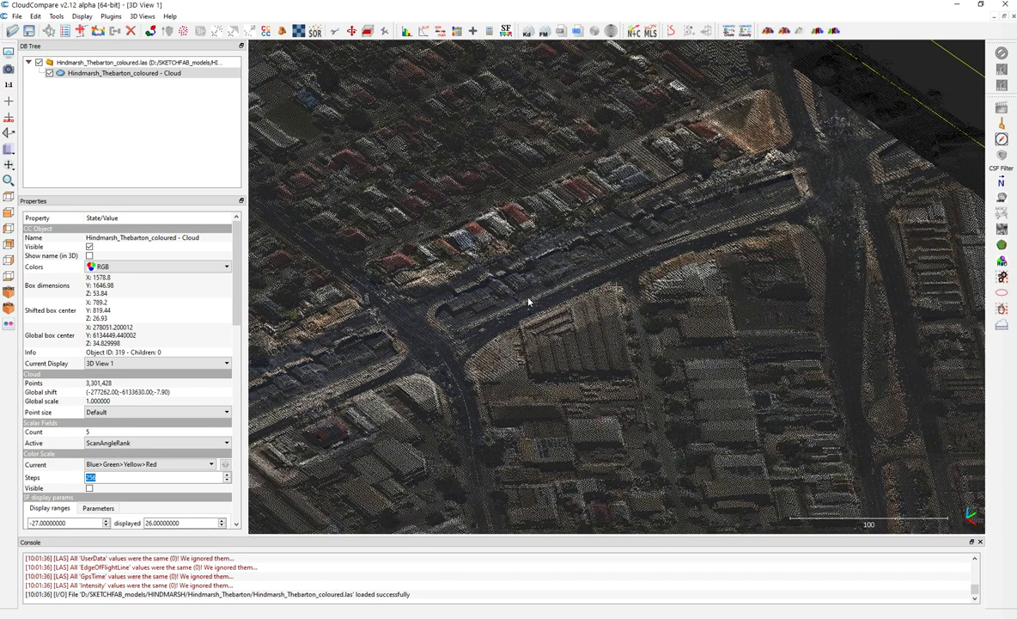
{"action": "left_click_drag", "start_coordinate": [435, 343], "coordinate": [912, 178]}
{"action": "scroll", "coordinate": [553, 273], "scroll_direction": "up", "scroll_amount": 3}
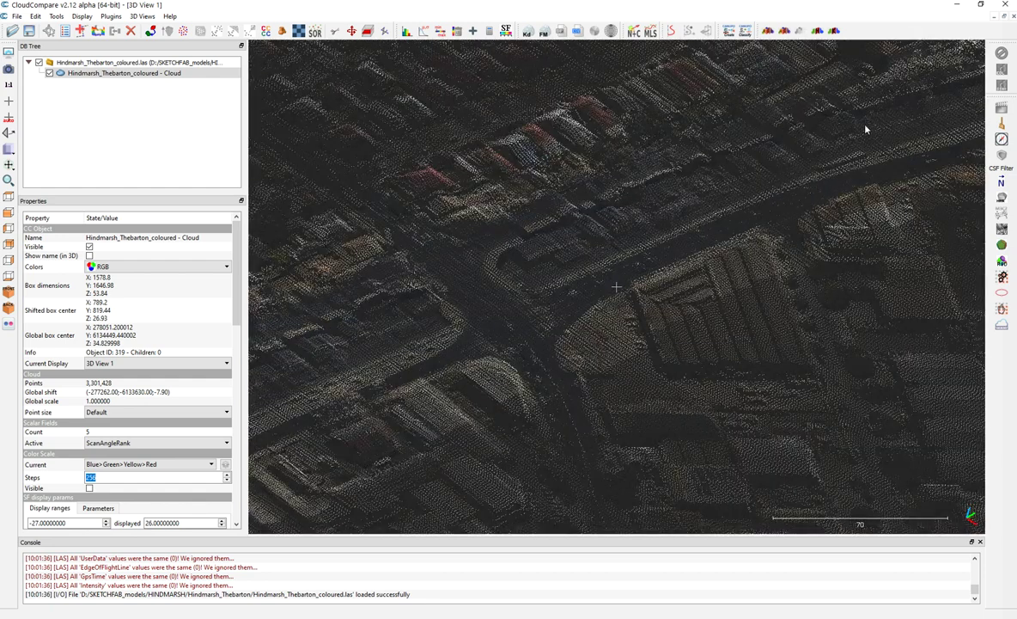
{"action": "left_click_drag", "start_coordinate": [867, 129], "coordinate": [702, 242]}
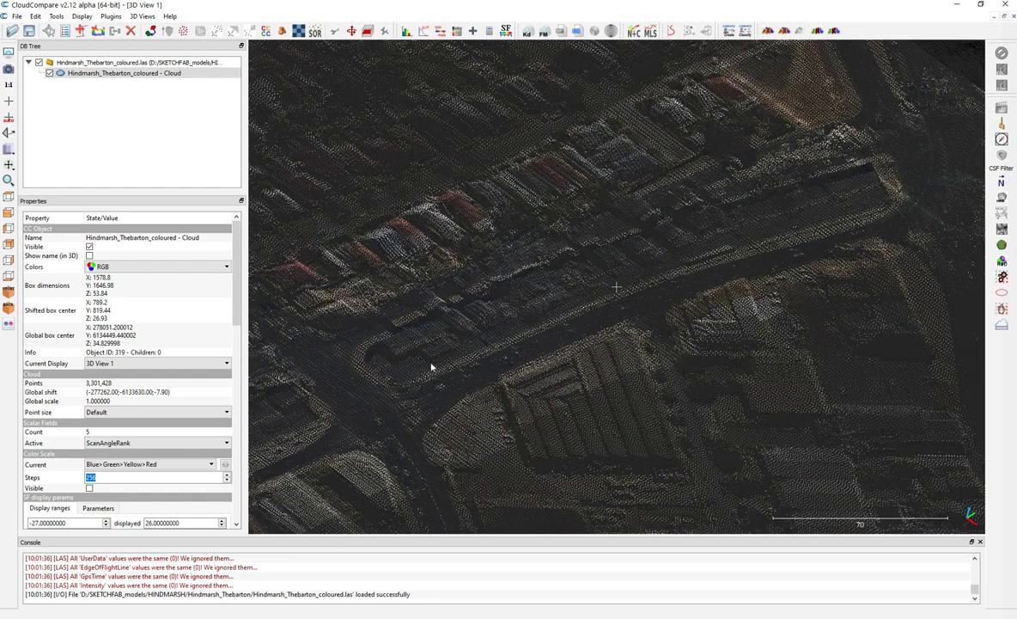
{"action": "scroll", "coordinate": [610, 252], "scroll_direction": "down", "scroll_amount": 3}
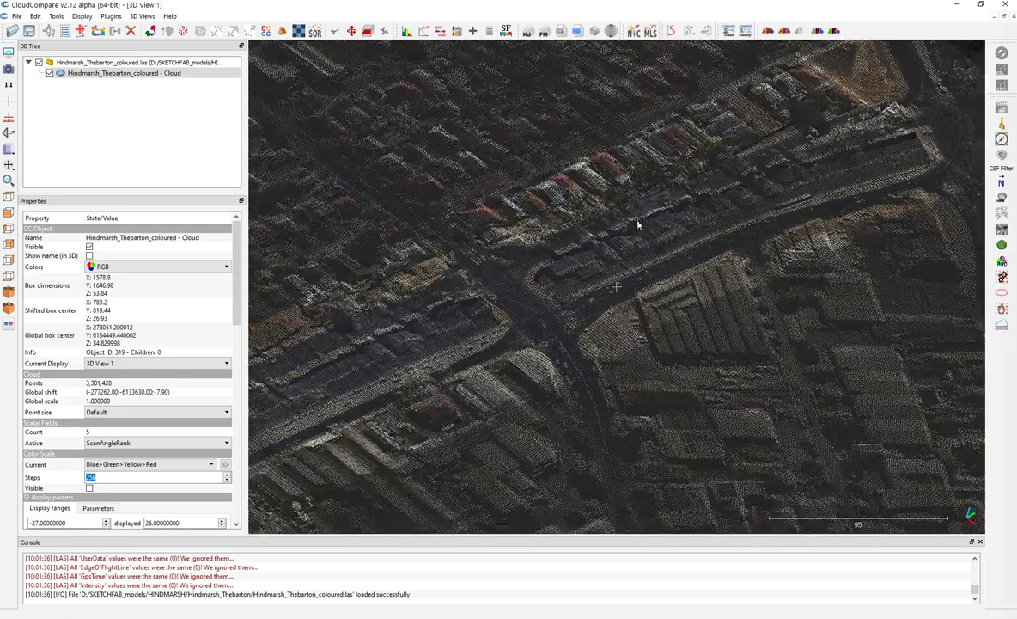
{"action": "right_click_drag", "start_coordinate": [638, 224], "coordinate": [731, 202]}
{"action": "left_click_drag", "start_coordinate": [731, 202], "coordinate": [429, 345]}
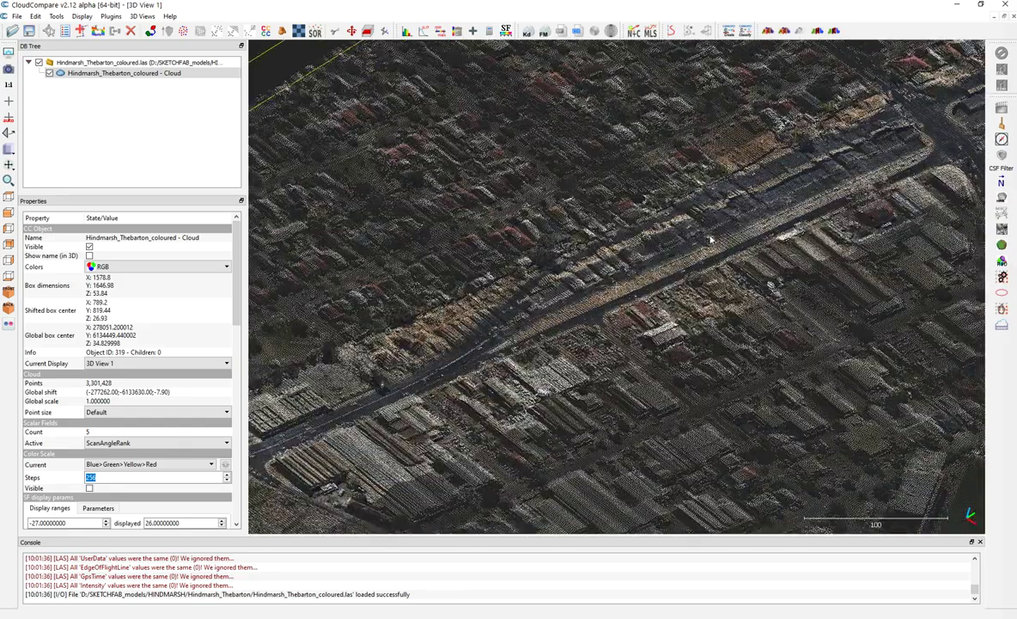
{"action": "scroll", "coordinate": [659, 221], "scroll_direction": "down", "scroll_amount": 5}
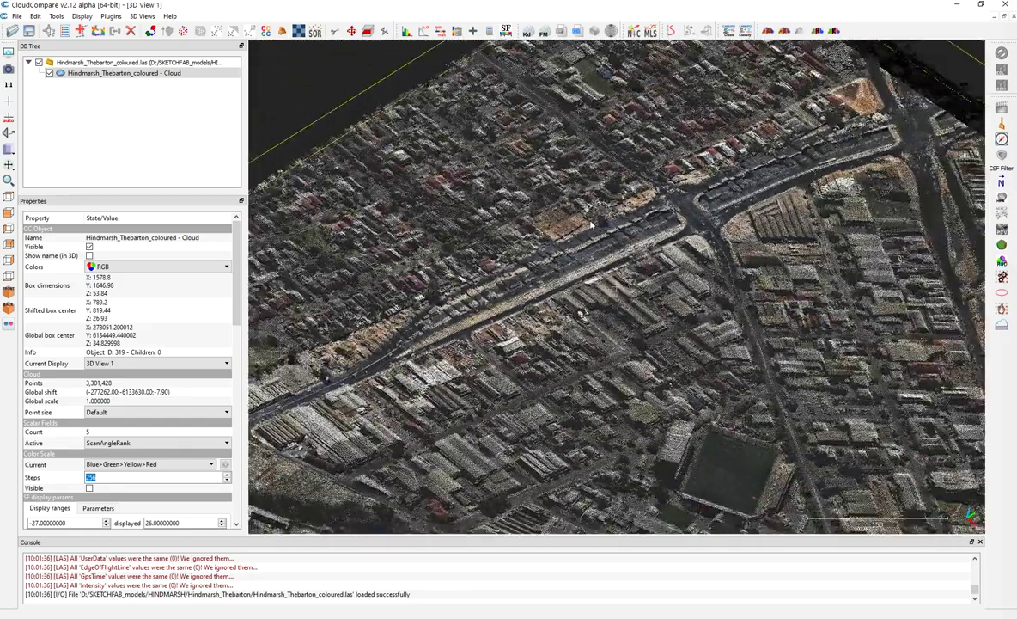
{"action": "scroll", "coordinate": [591, 225], "scroll_direction": "down", "scroll_amount": 2}
{"action": "scroll", "coordinate": [591, 186], "scroll_direction": "up", "scroll_amount": 2}
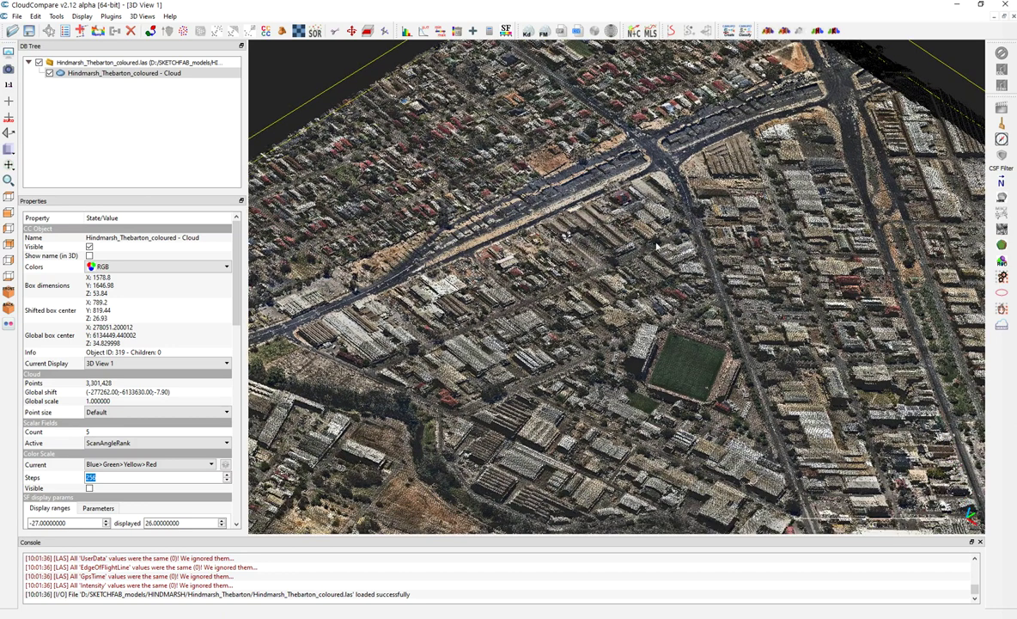
{"action": "left_click_drag", "start_coordinate": [683, 255], "coordinate": [753, 225]}
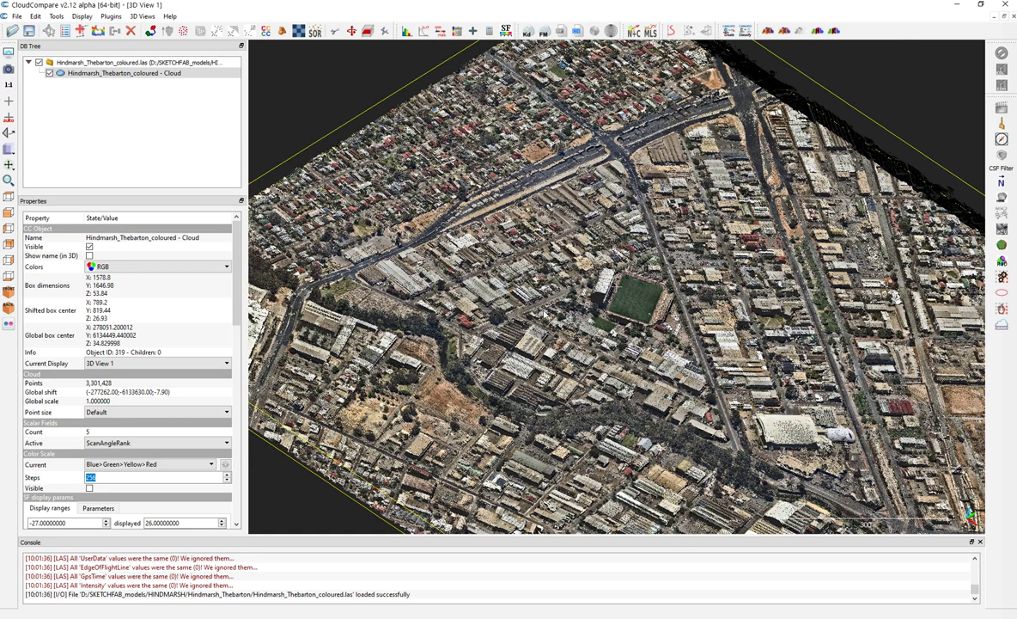
{"action": "left_click_drag", "start_coordinate": [410, 217], "coordinate": [283, 343]}
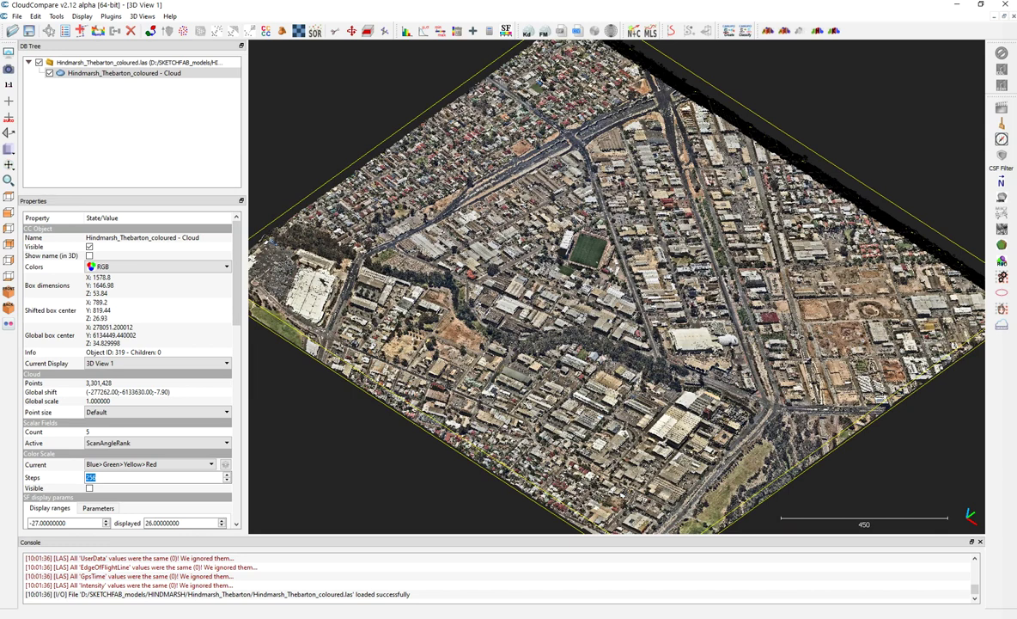
Switch to Top View and zoom out so the whole Hindmarsh–Thebarton cloud fits.
{"action": "left_click", "coordinate": [10, 197]}
{"action": "scroll", "coordinate": [431, 225], "scroll_direction": "down", "scroll_amount": 6}
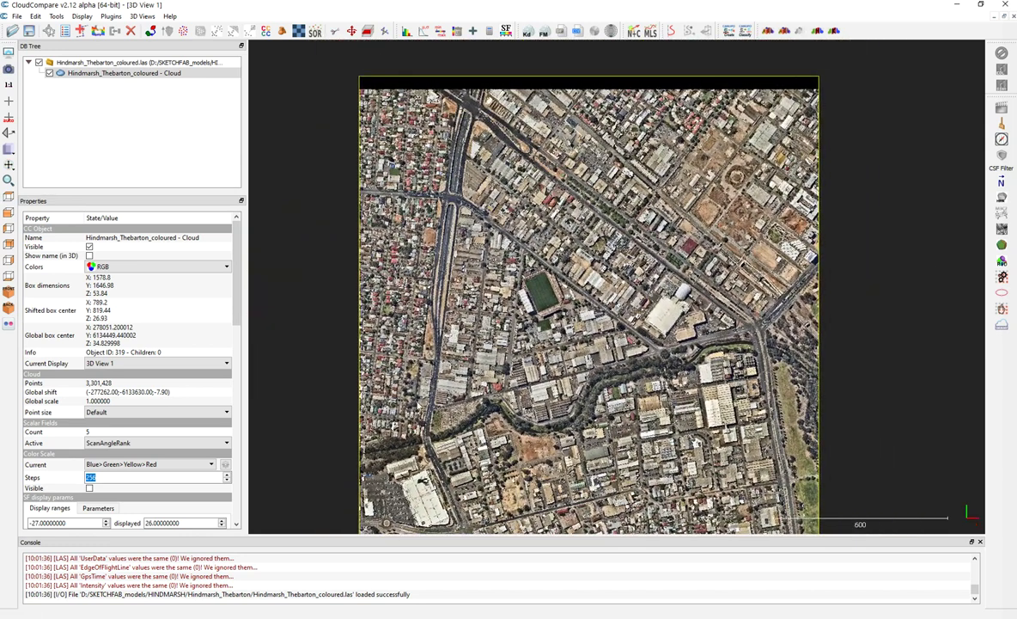
{"action": "right_click_drag", "start_coordinate": [615, 229], "coordinate": [607, 204]}
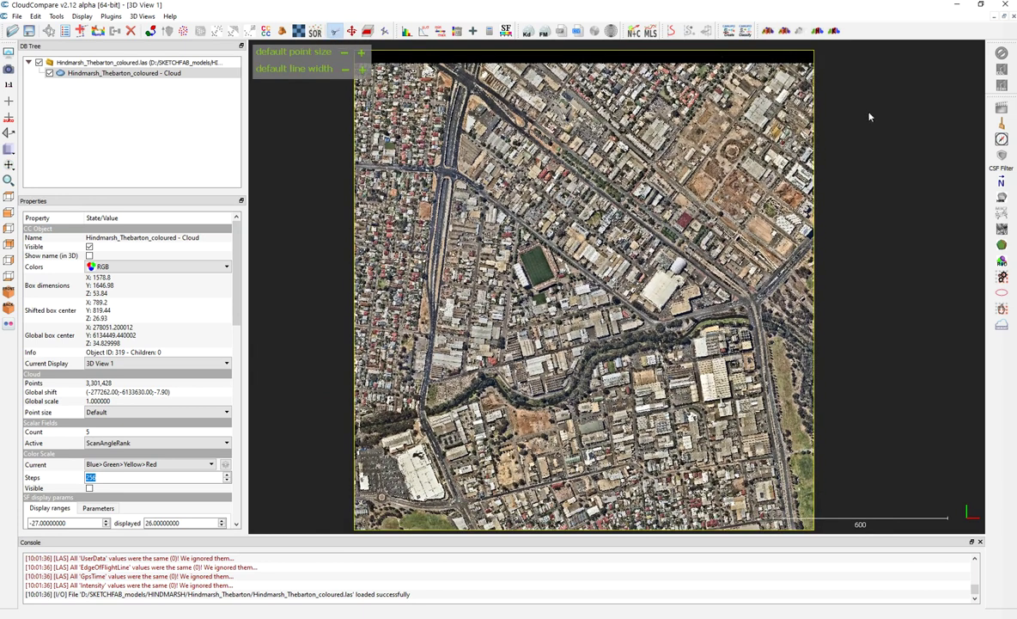
Try the Segment tool with polygonal selection, then exit it and cancel a file-open dialog.
{"action": "left_click", "coordinate": [876, 50]}
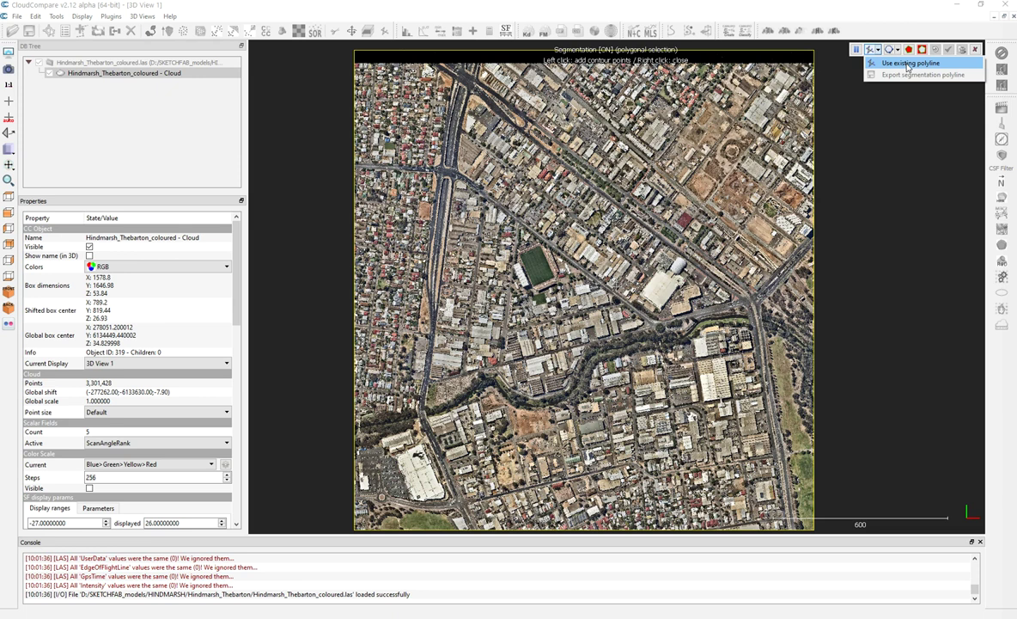
{"action": "left_click", "coordinate": [899, 51]}
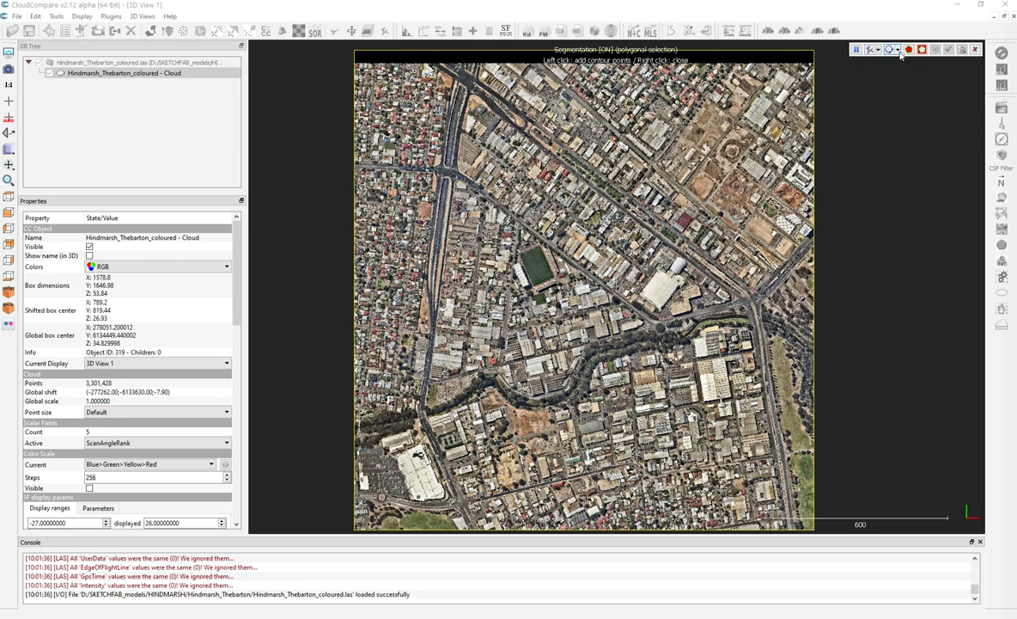
{"action": "left_click", "coordinate": [899, 51]}
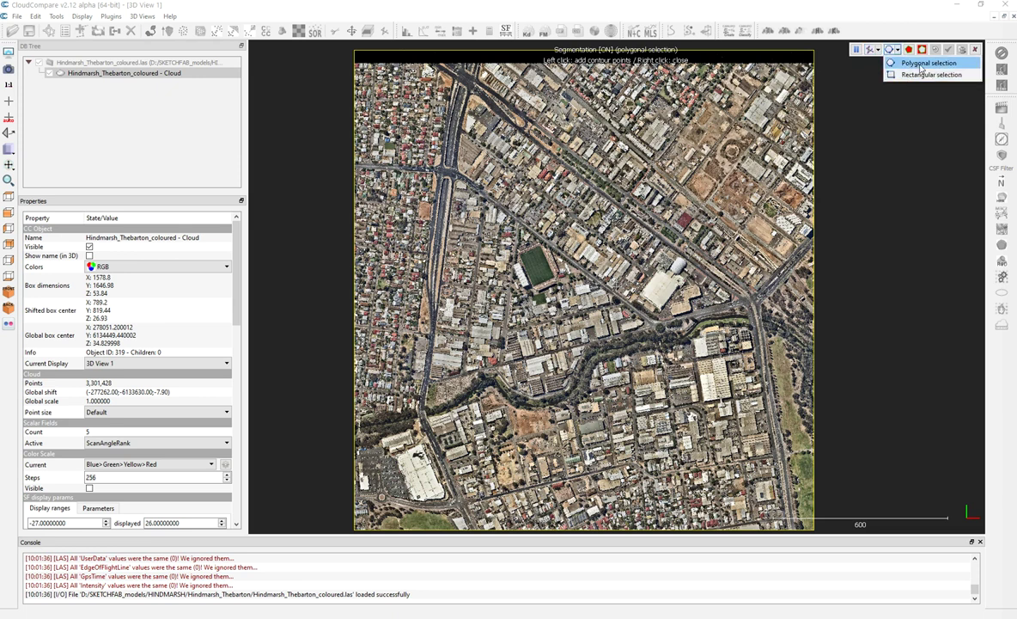
{"action": "left_click", "coordinate": [921, 65]}
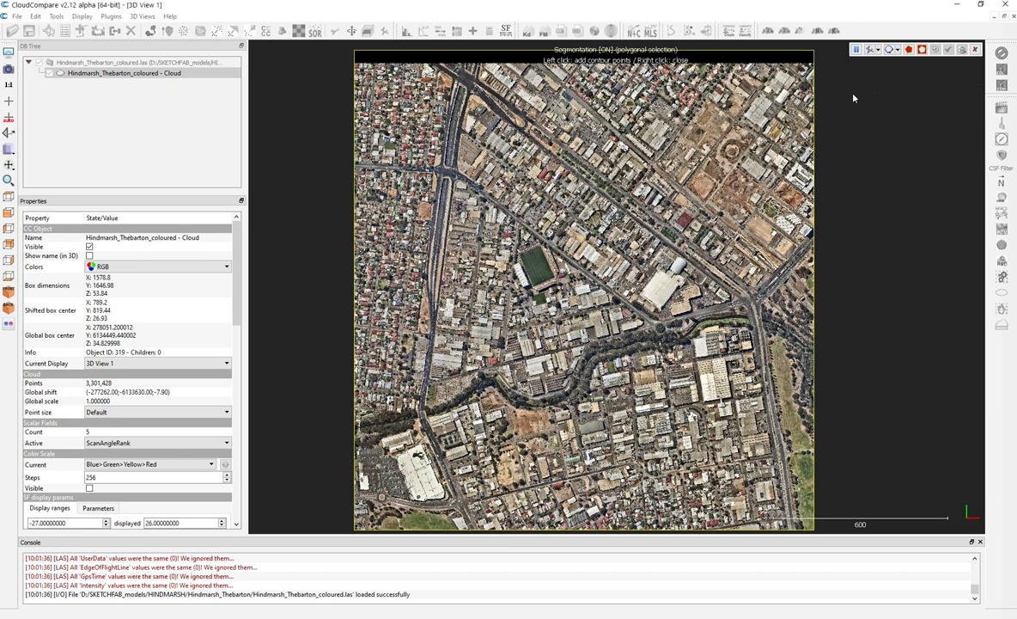
{"action": "left_click", "coordinate": [975, 49]}
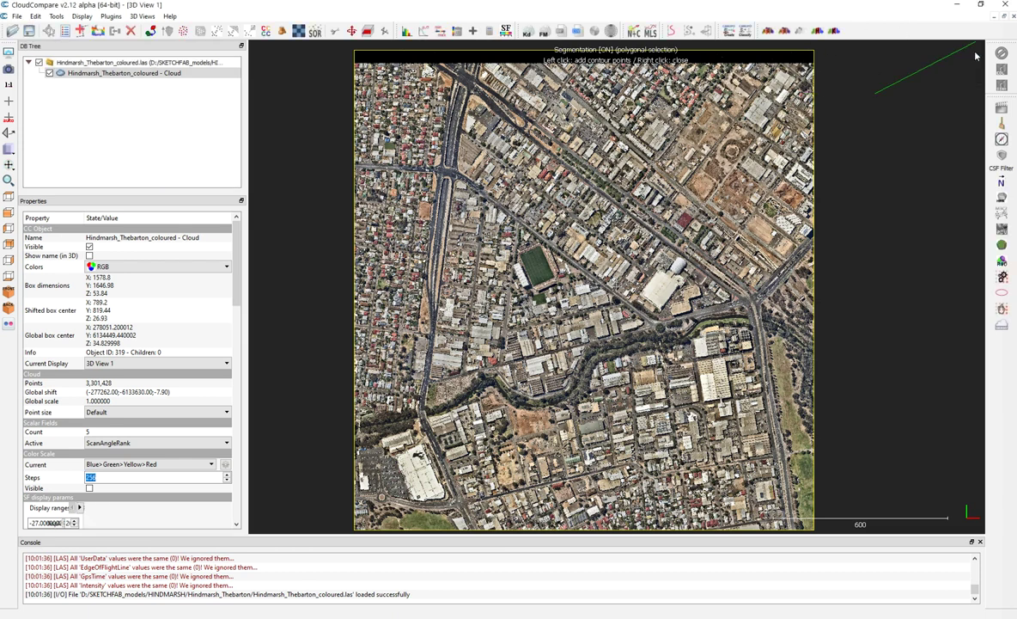
{"action": "left_click", "coordinate": [12, 30]}
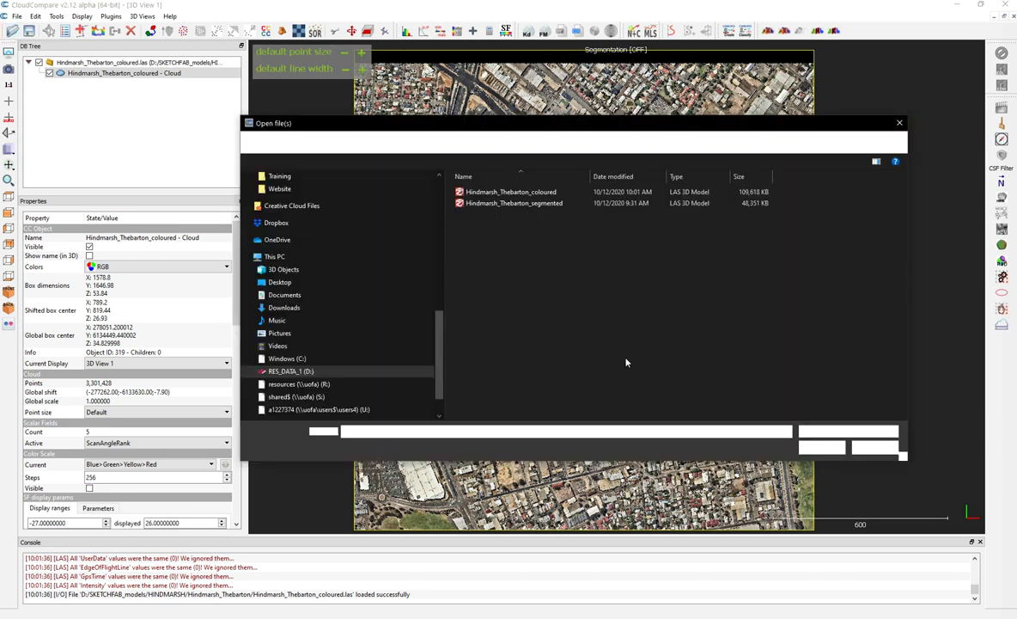
{"action": "left_click", "coordinate": [841, 432]}
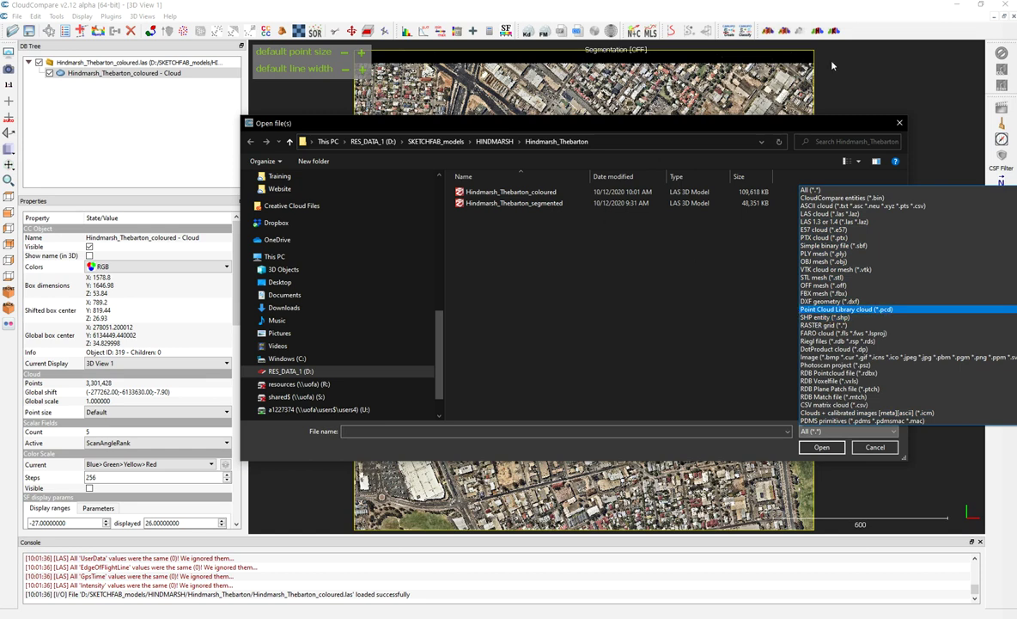
{"action": "left_click", "coordinate": [832, 114]}
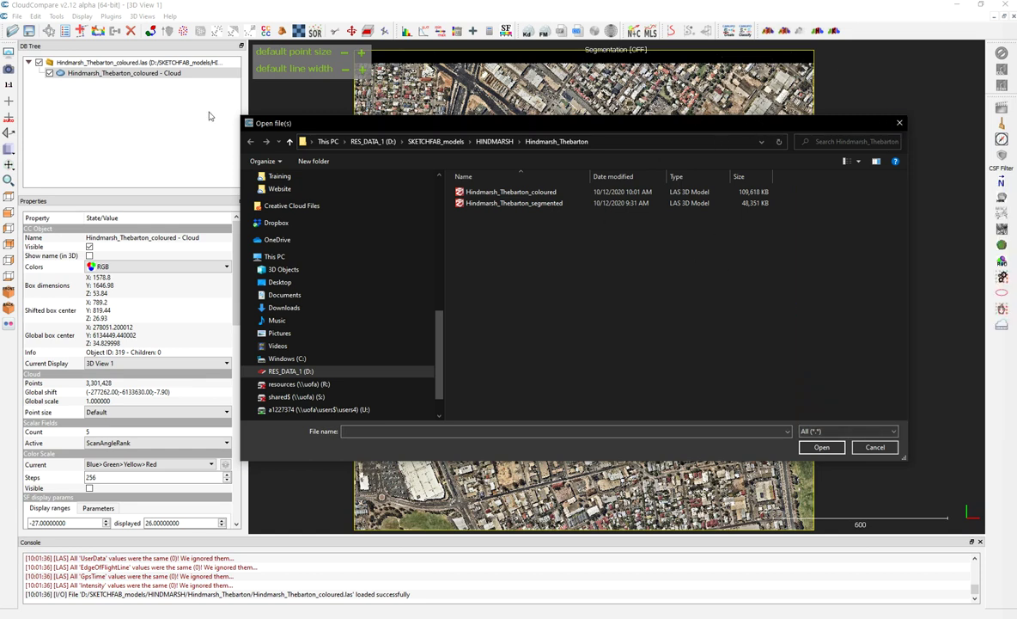
{"action": "key", "text": "Escape"}
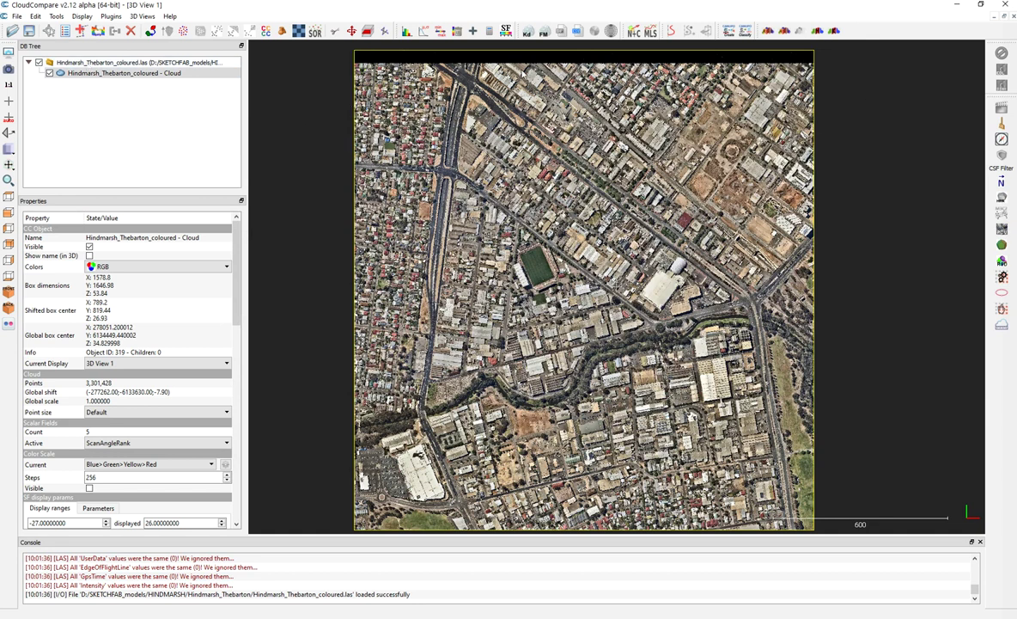
Reopen the Segment tool in polygonal mode and place eight vertices along the bounding roads.
{"action": "left_click", "coordinate": [334, 31]}
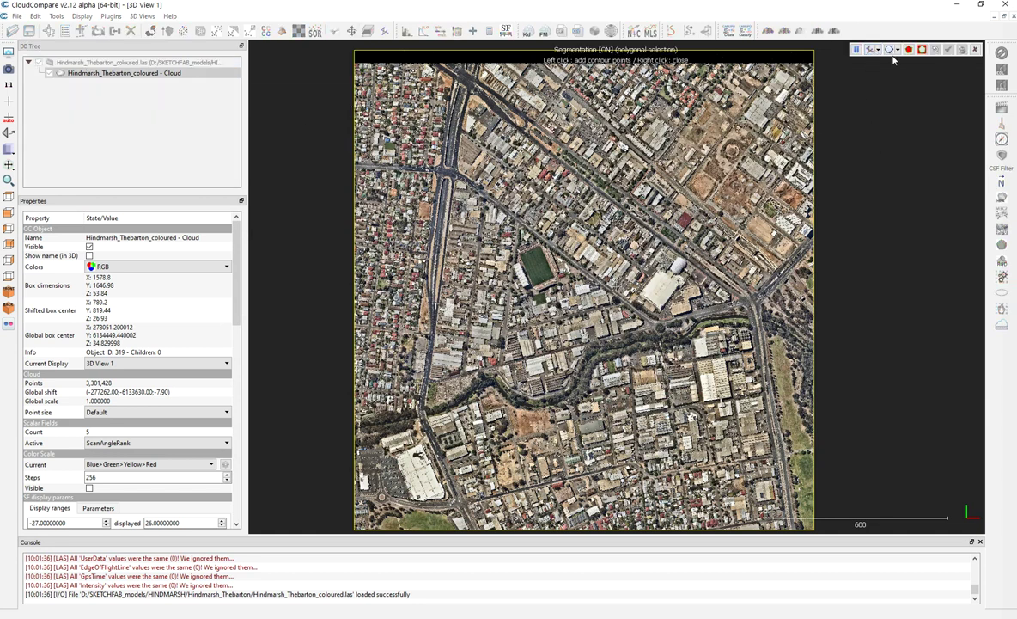
{"action": "left_click", "coordinate": [897, 51]}
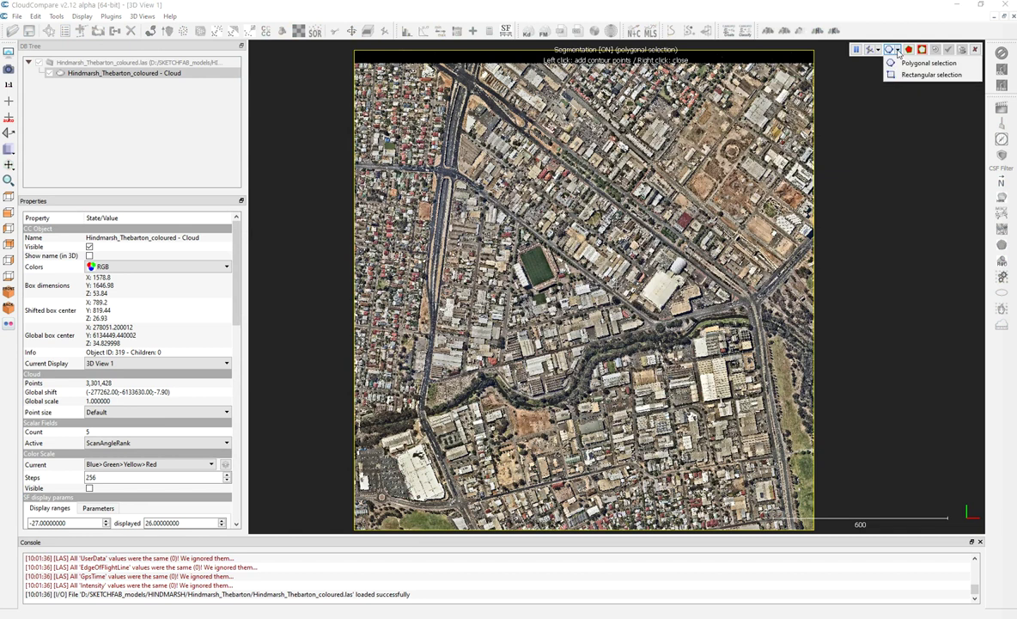
{"action": "left_click", "coordinate": [940, 69]}
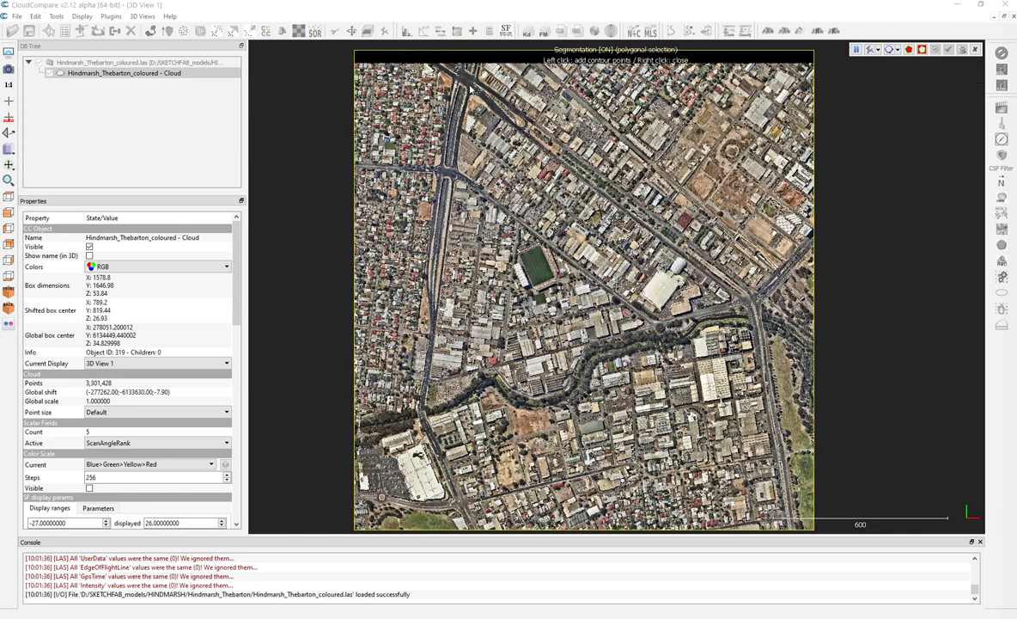
{"action": "left_click", "coordinate": [471, 80]}
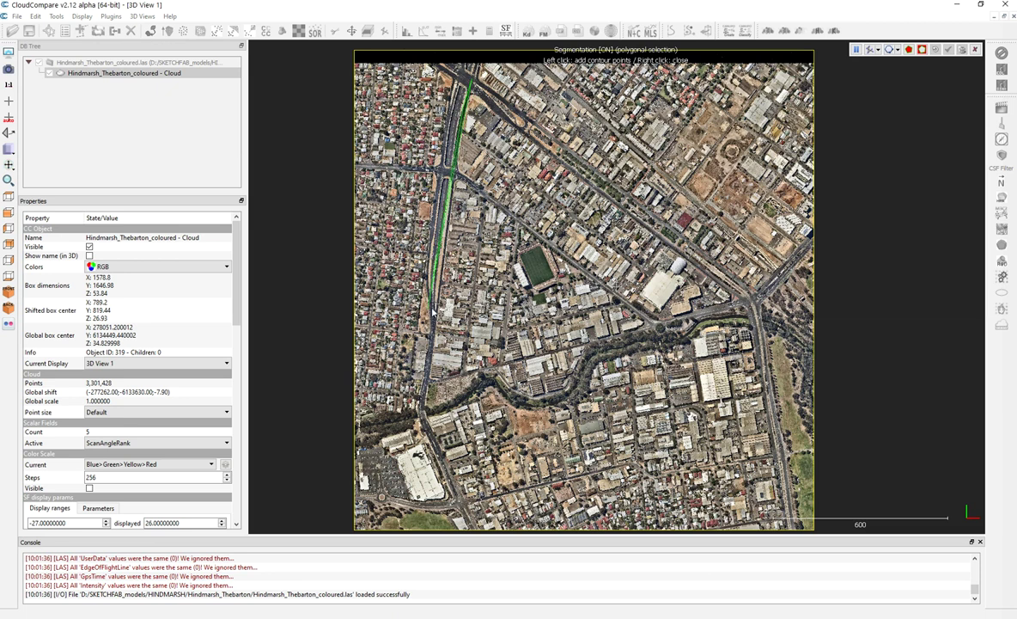
{"action": "left_click", "coordinate": [424, 410]}
{"action": "left_click", "coordinate": [464, 502]}
{"action": "left_click", "coordinate": [591, 443]}
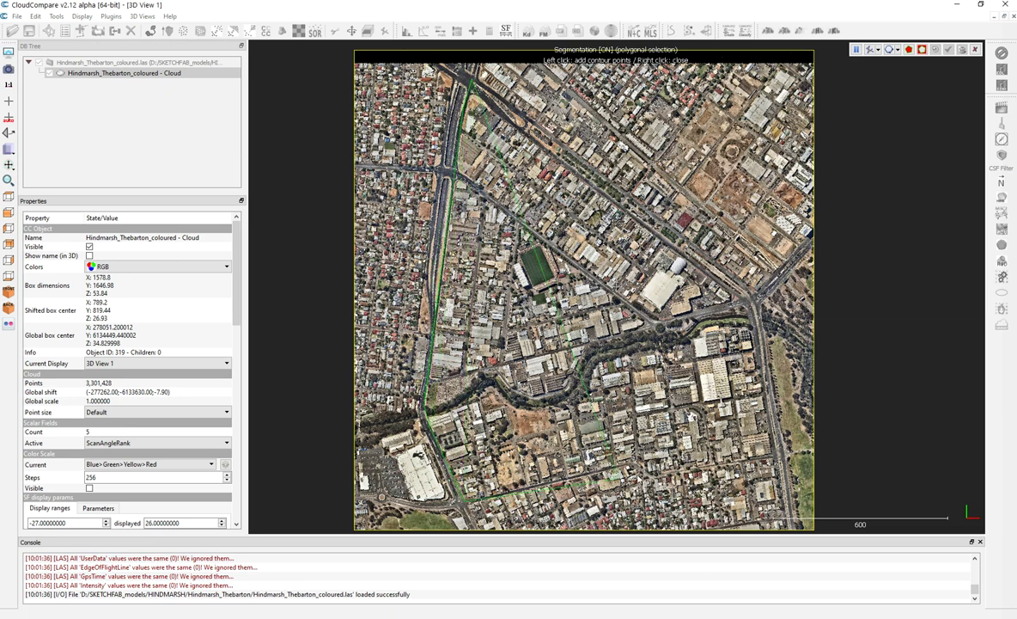
{"action": "left_click", "coordinate": [628, 463]}
{"action": "left_click", "coordinate": [646, 476]}
{"action": "left_click", "coordinate": [784, 455]}
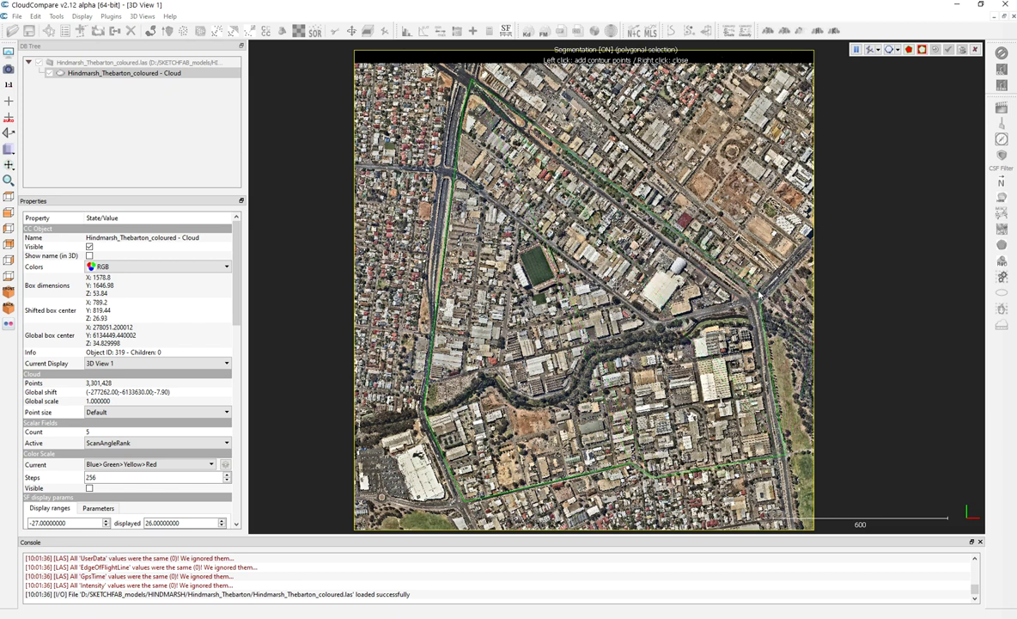
{"action": "left_click", "coordinate": [759, 295]}
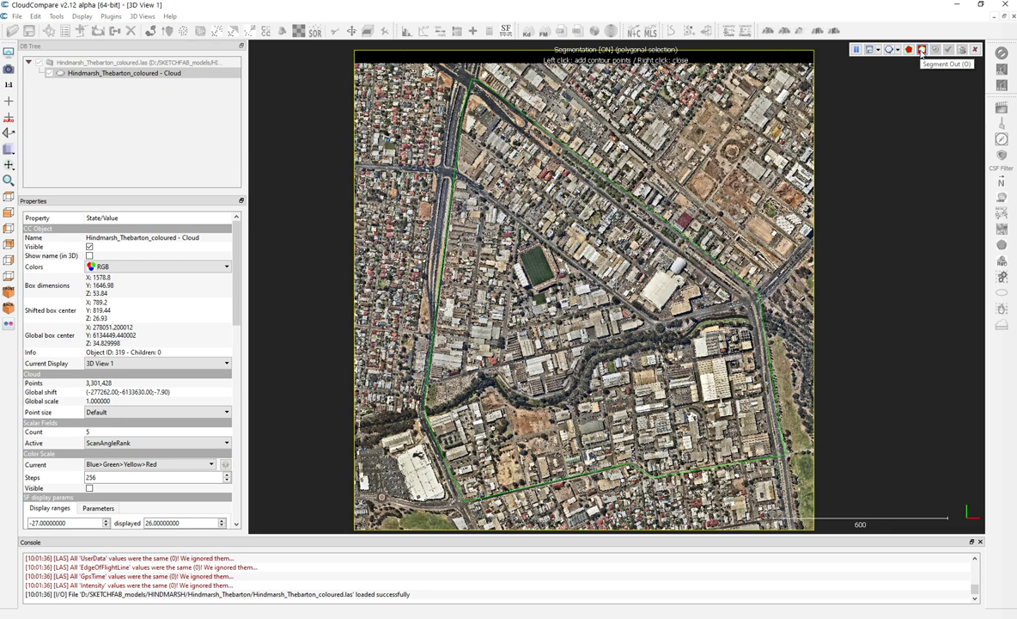
Keep the points inside the polygon, hide the remainder, and delete the original coloured LAS.
{"action": "left_click", "coordinate": [856, 49]}
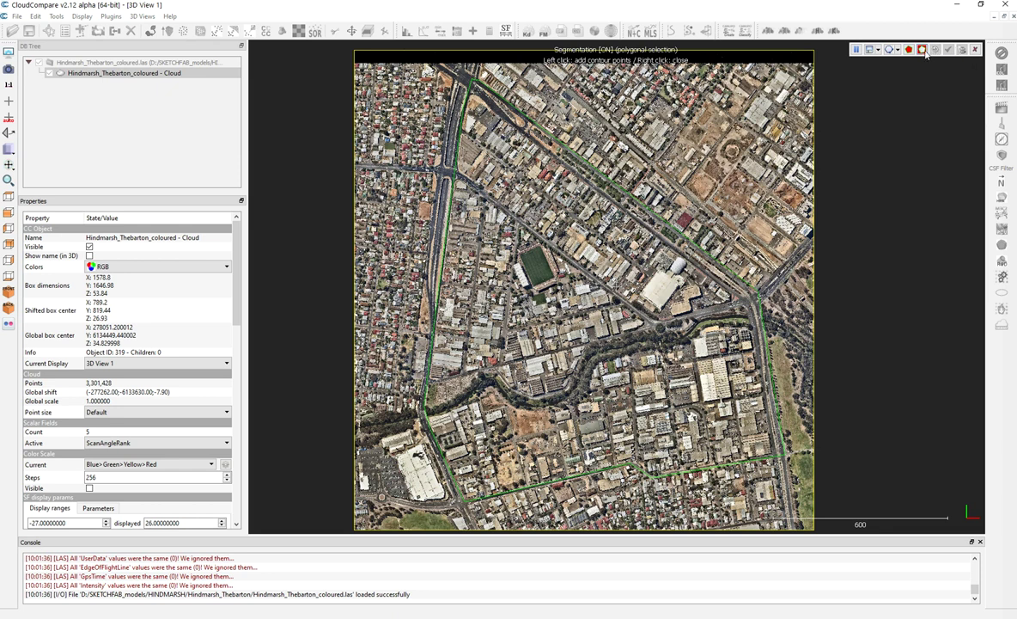
{"action": "key", "text": "i"}
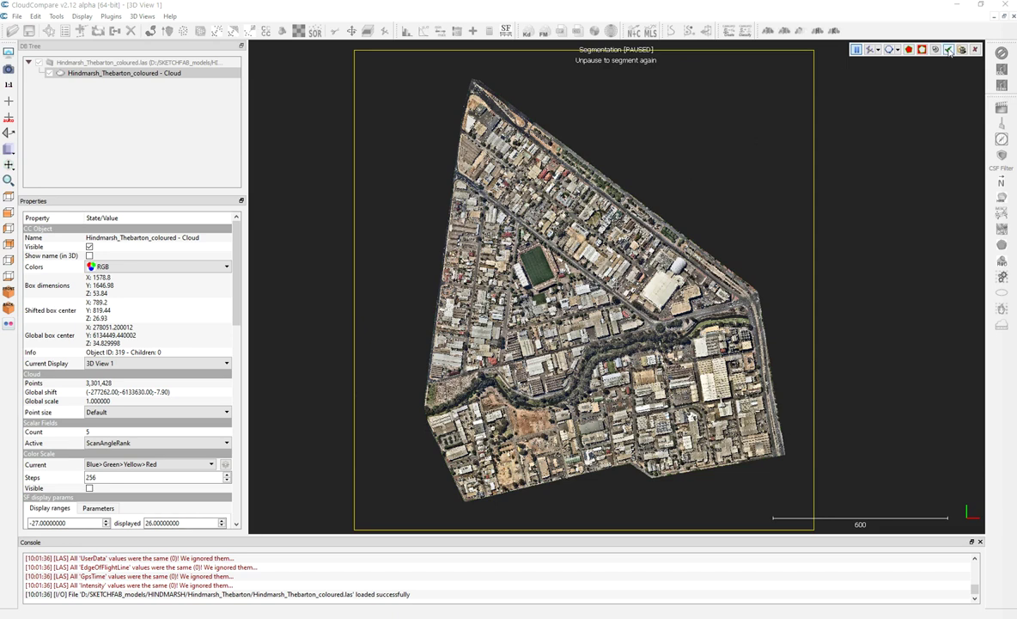
{"action": "key", "text": "Return"}
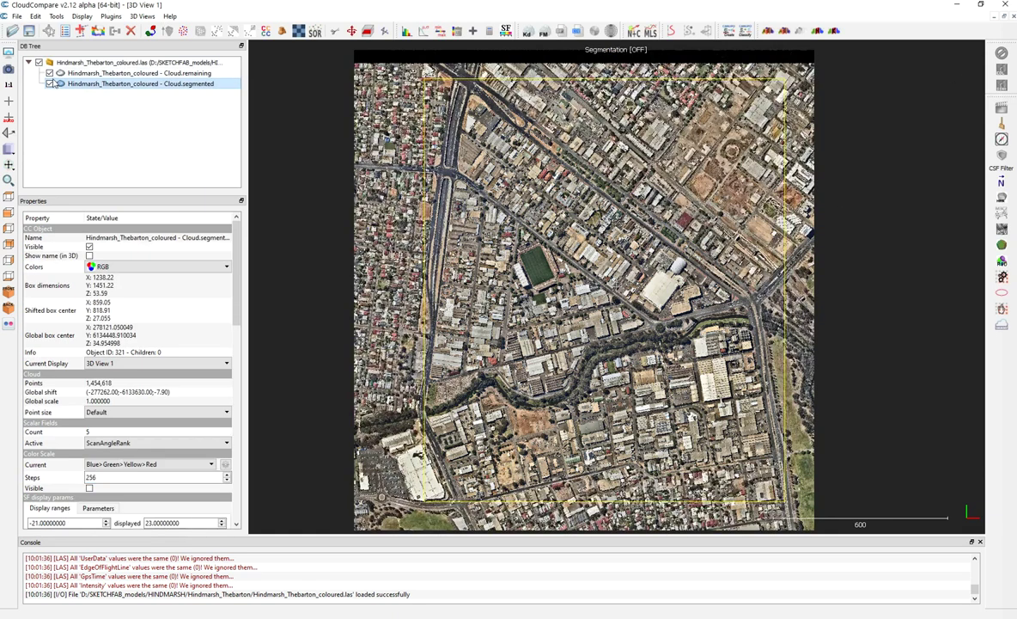
{"action": "left_click", "coordinate": [50, 73]}
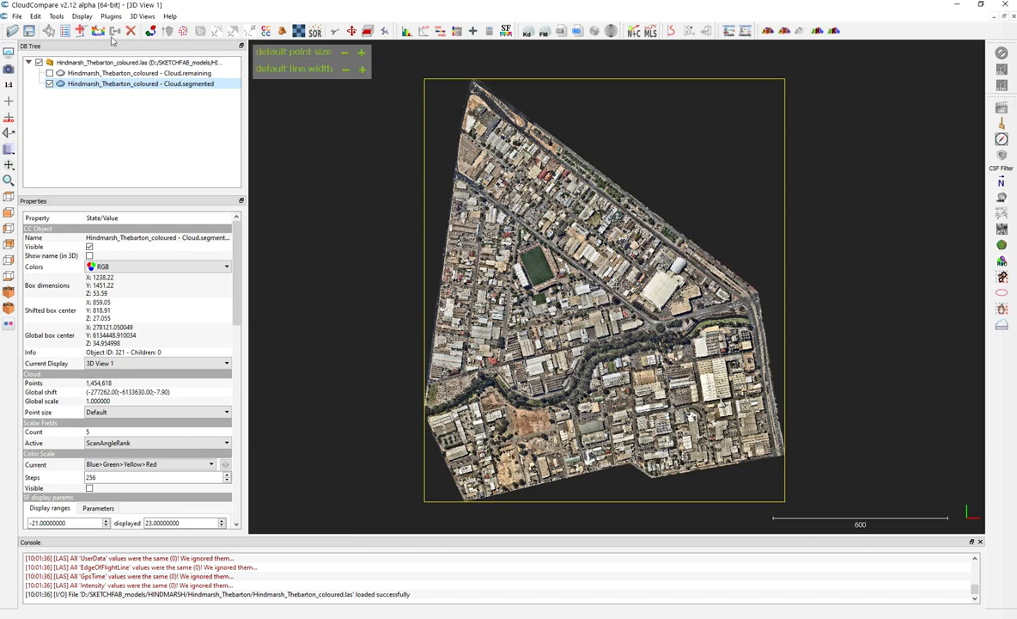
{"action": "left_click", "coordinate": [90, 63]}
{"action": "key", "text": "Delete"}
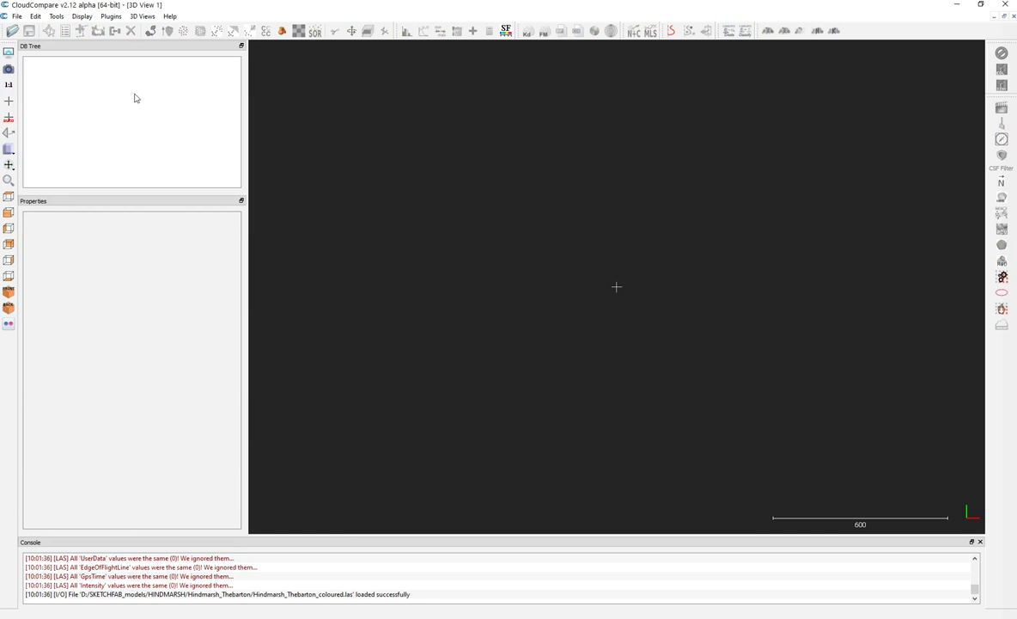
Load Hindmarsh_Thebarton_segmented.las with Apply all and Yes to All, then orbit to inspect it.
{"action": "left_click", "coordinate": [12, 30]}
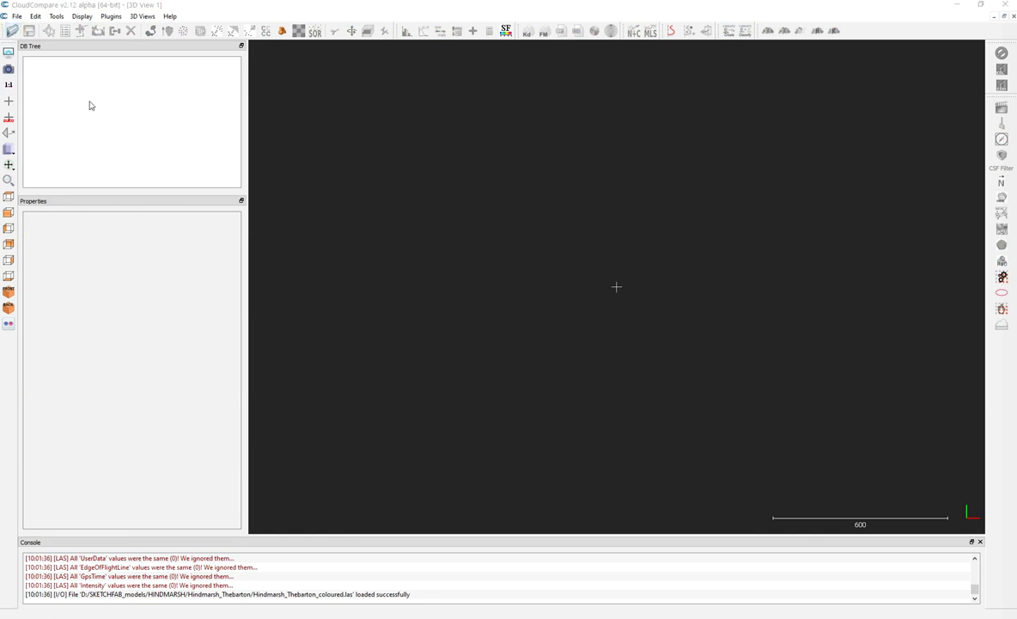
{"action": "double_click", "coordinate": [538, 205]}
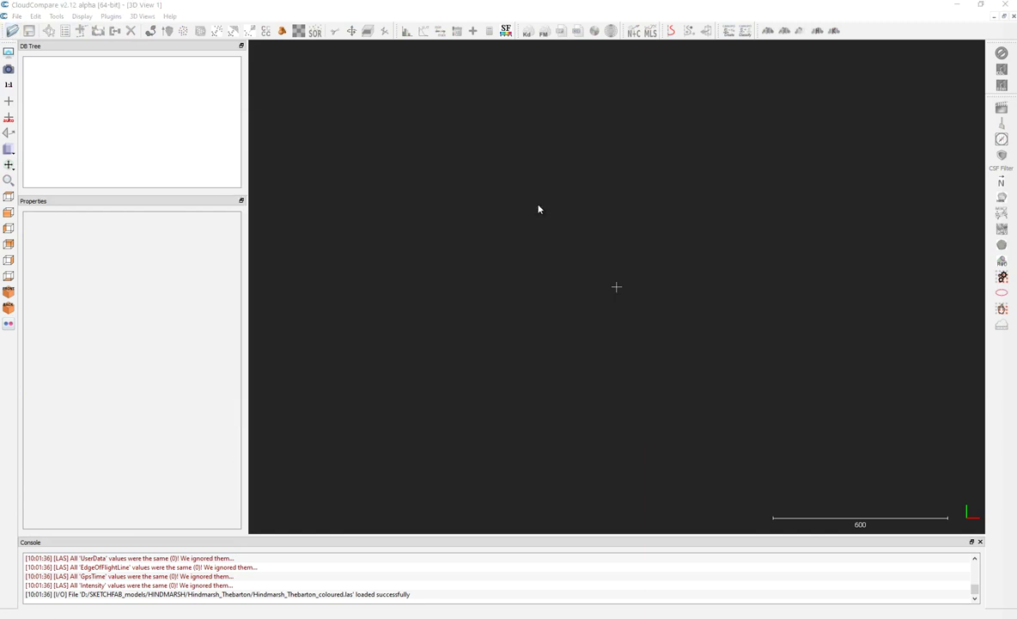
{"action": "left_click", "coordinate": [547, 421]}
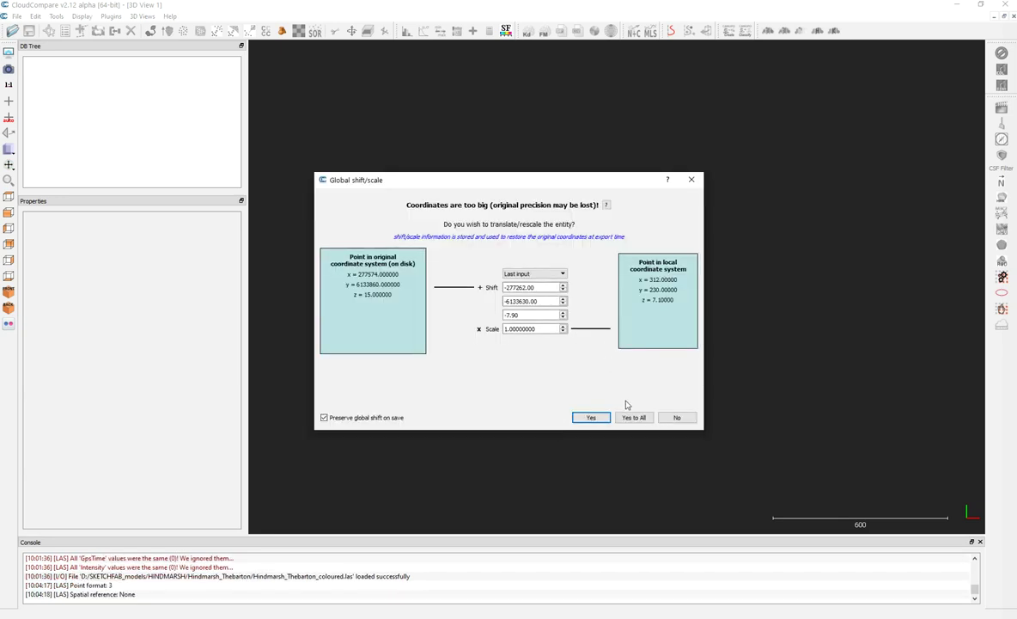
{"action": "left_click", "coordinate": [630, 419]}
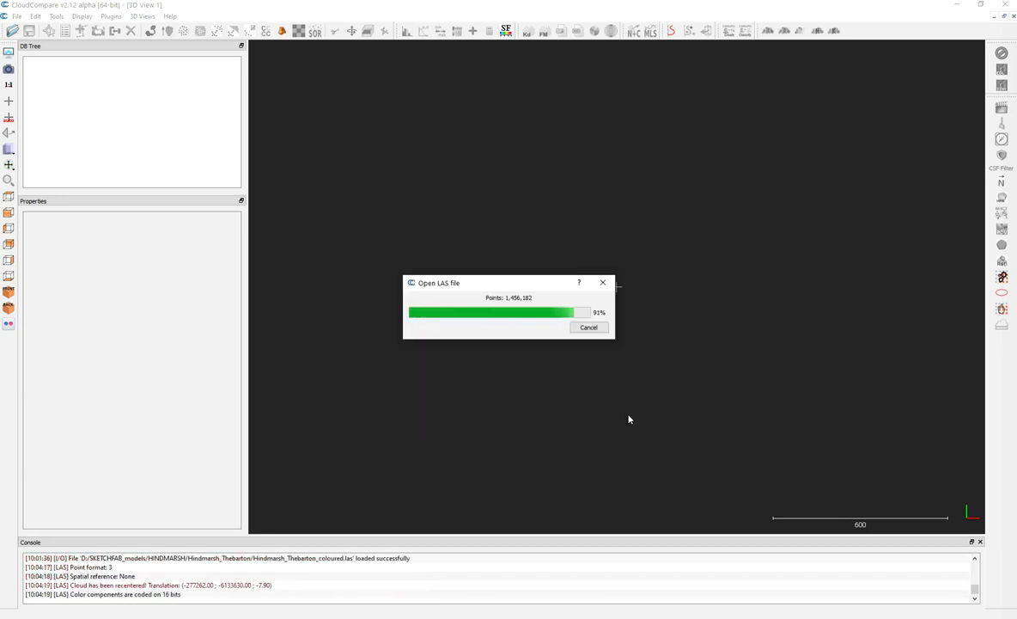
{"action": "left_click_drag", "start_coordinate": [591, 358], "coordinate": [699, 211]}
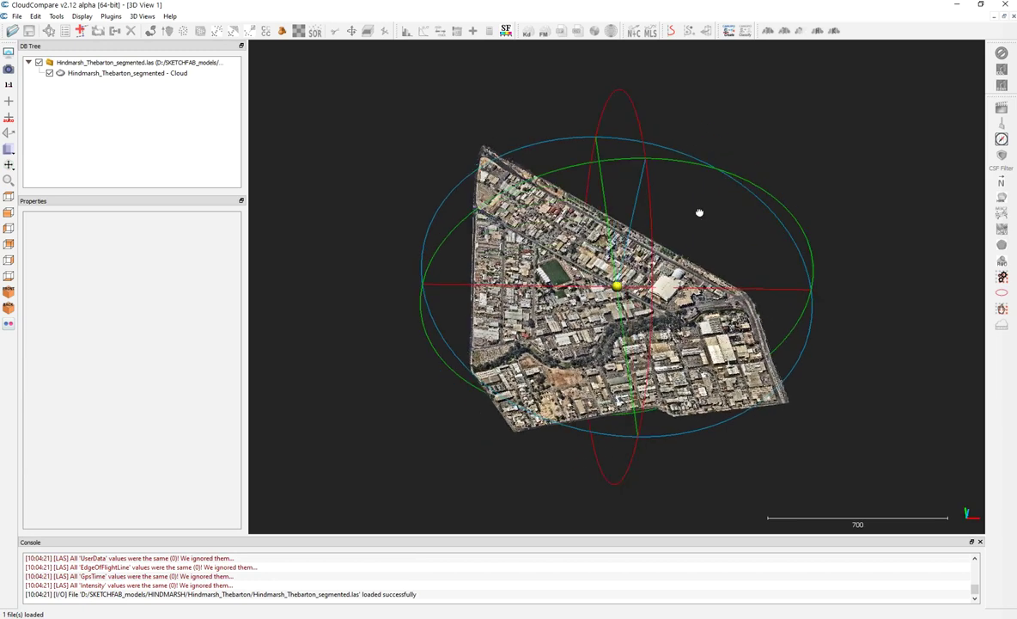
{"action": "scroll", "coordinate": [549, 365], "scroll_direction": "up", "scroll_amount": 5}
{"action": "left_click_drag", "start_coordinate": [550, 365], "coordinate": [542, 333]}
{"action": "scroll", "coordinate": [650, 293], "scroll_direction": "down", "scroll_amount": 4}
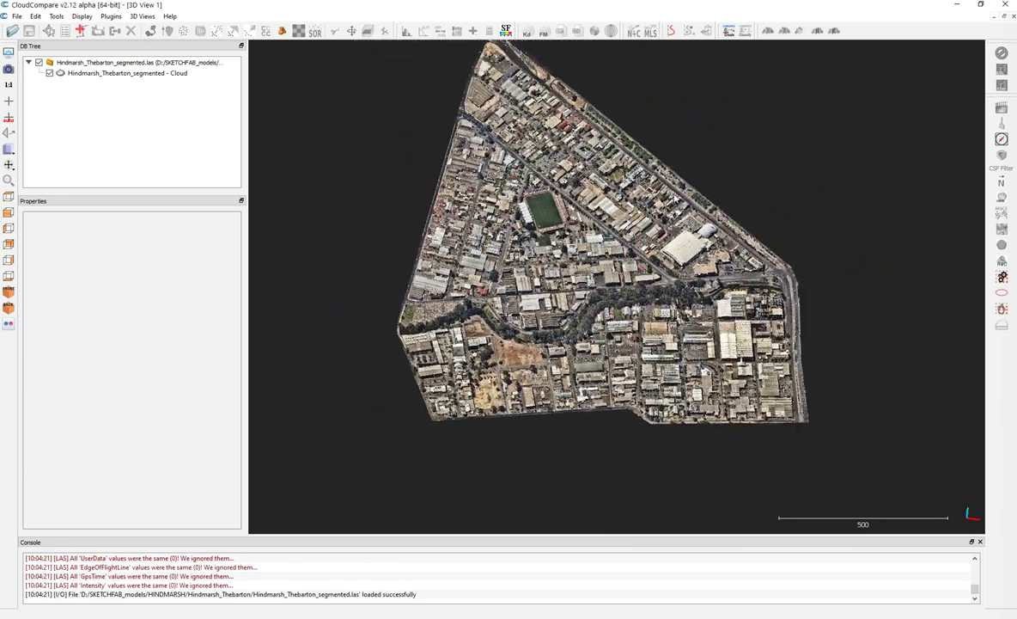
{"action": "right_click_drag", "start_coordinate": [642, 286], "coordinate": [618, 263]}
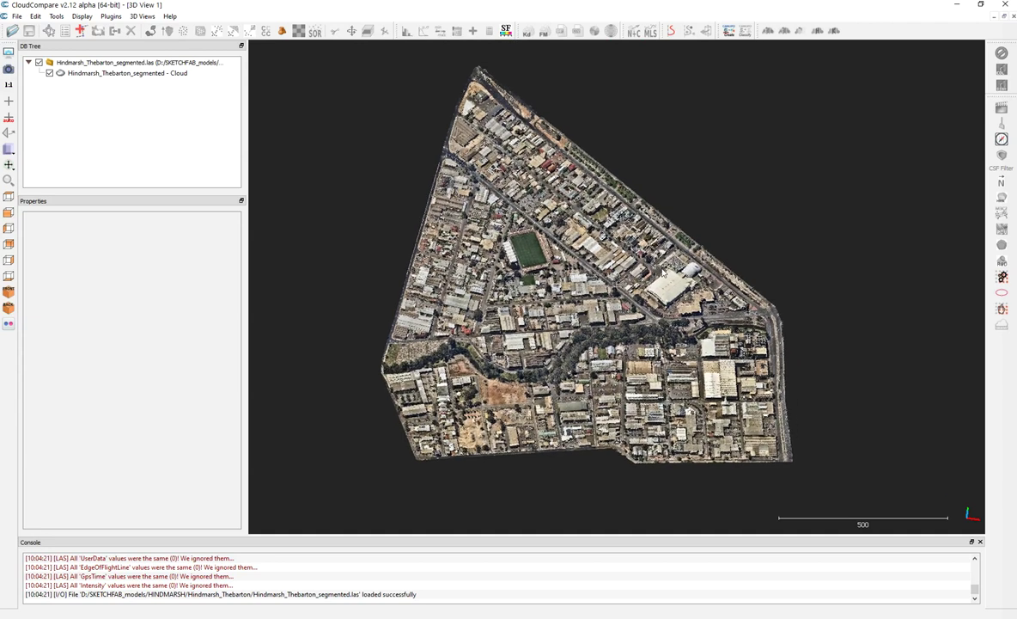
{"action": "left_click_drag", "start_coordinate": [665, 278], "coordinate": [704, 208]}
{"action": "right_click_drag", "start_coordinate": [704, 209], "coordinate": [724, 211]}
{"action": "left_click_drag", "start_coordinate": [724, 211], "coordinate": [730, 176]}
{"action": "left_click_drag", "start_coordinate": [510, 372], "coordinate": [507, 320]}
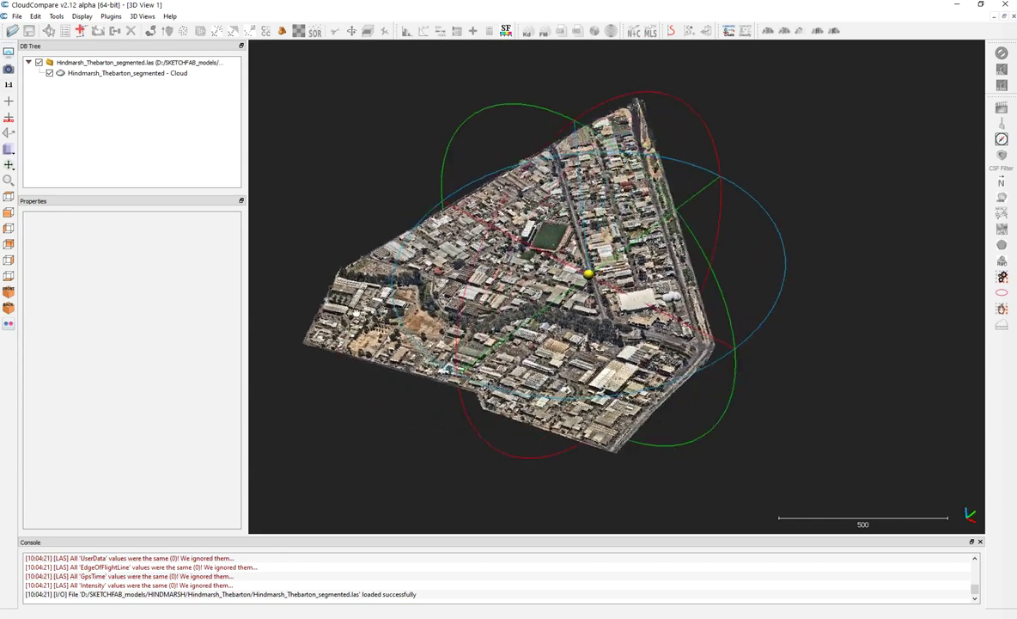
{"action": "scroll", "coordinate": [569, 329], "scroll_direction": "up", "scroll_amount": 5}
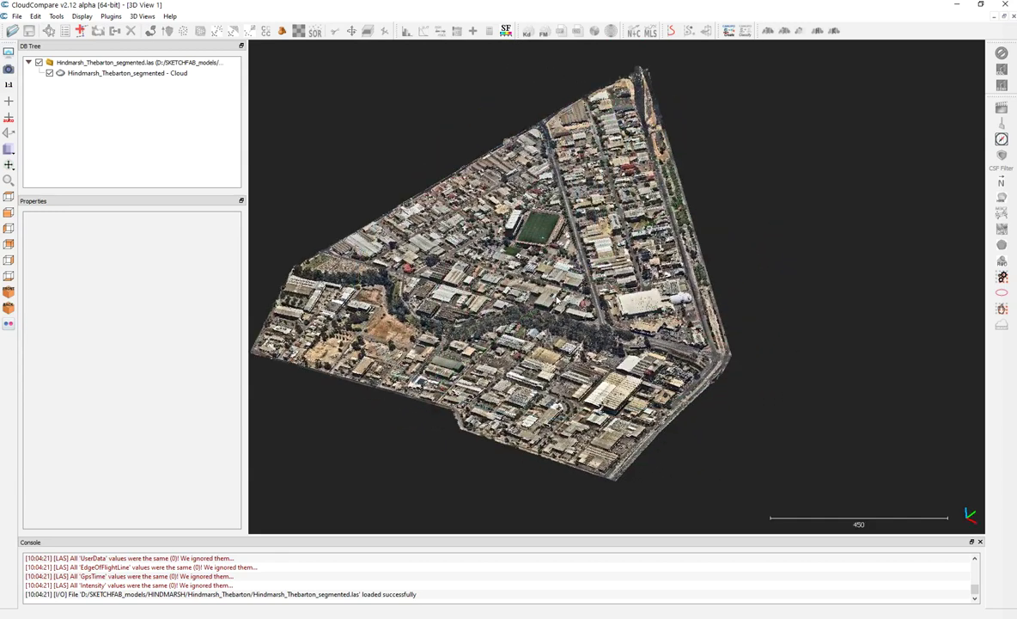
{"action": "left_click_drag", "start_coordinate": [825, 167], "coordinate": [855, 159]}
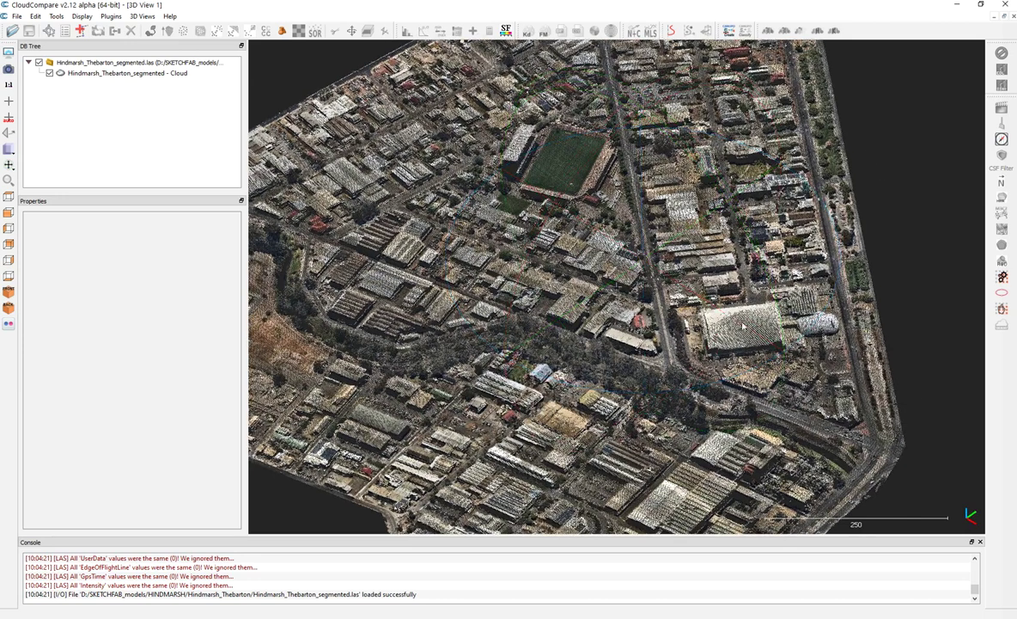
{"action": "scroll", "coordinate": [664, 262], "scroll_direction": "down", "scroll_amount": 4}
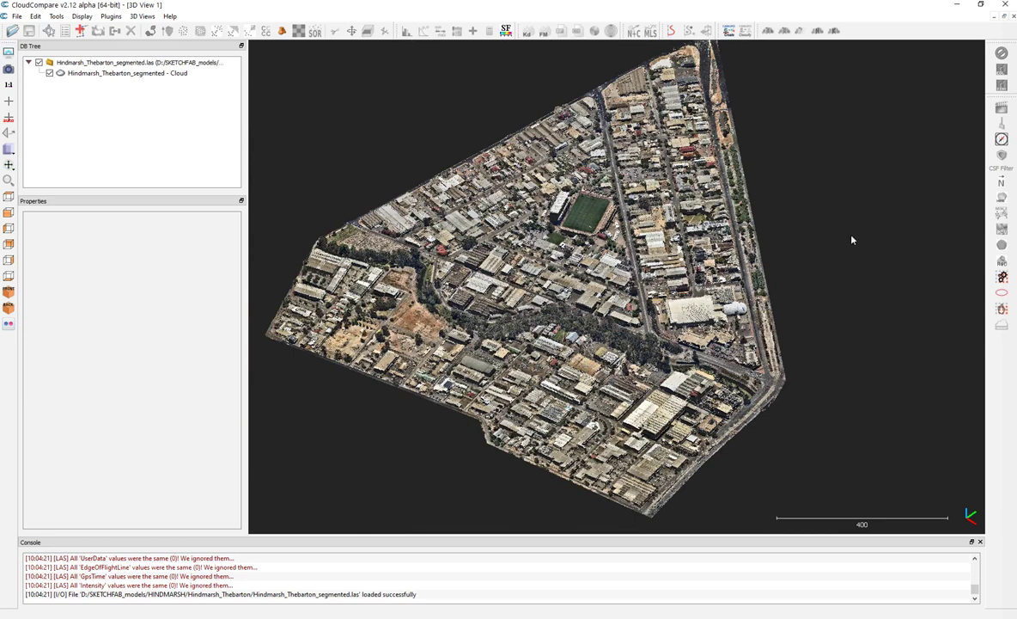
{"action": "right_click_drag", "start_coordinate": [852, 240], "coordinate": [632, 96]}
{"action": "right_click_drag", "start_coordinate": [704, 377], "coordinate": [692, 318]}
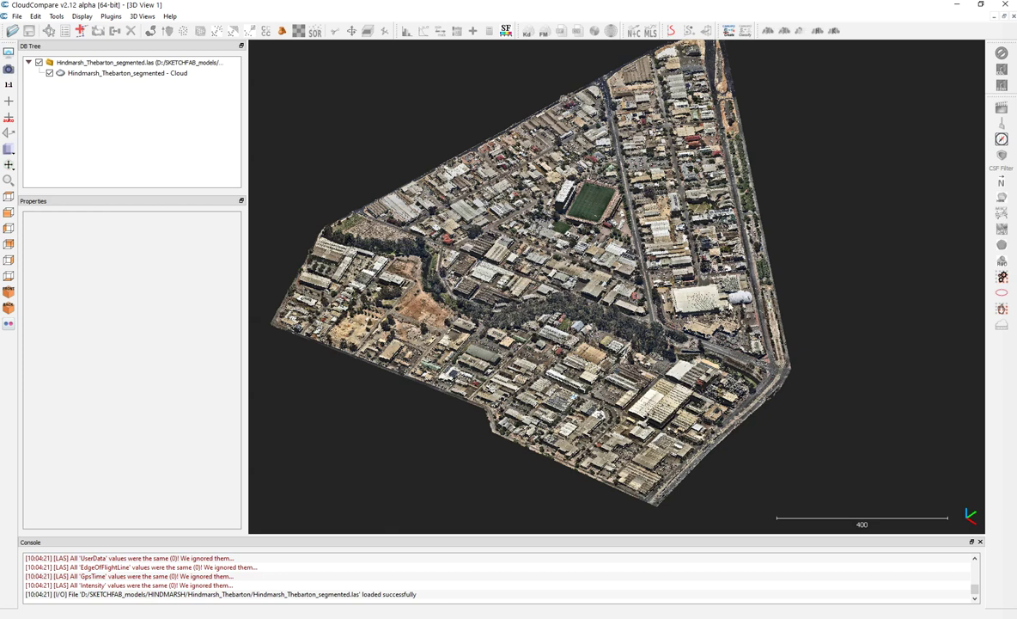
{"action": "scroll", "coordinate": [617, 286], "scroll_direction": "up", "scroll_amount": 3}
{"action": "scroll", "coordinate": [624, 346], "scroll_direction": "up", "scroll_amount": 3}
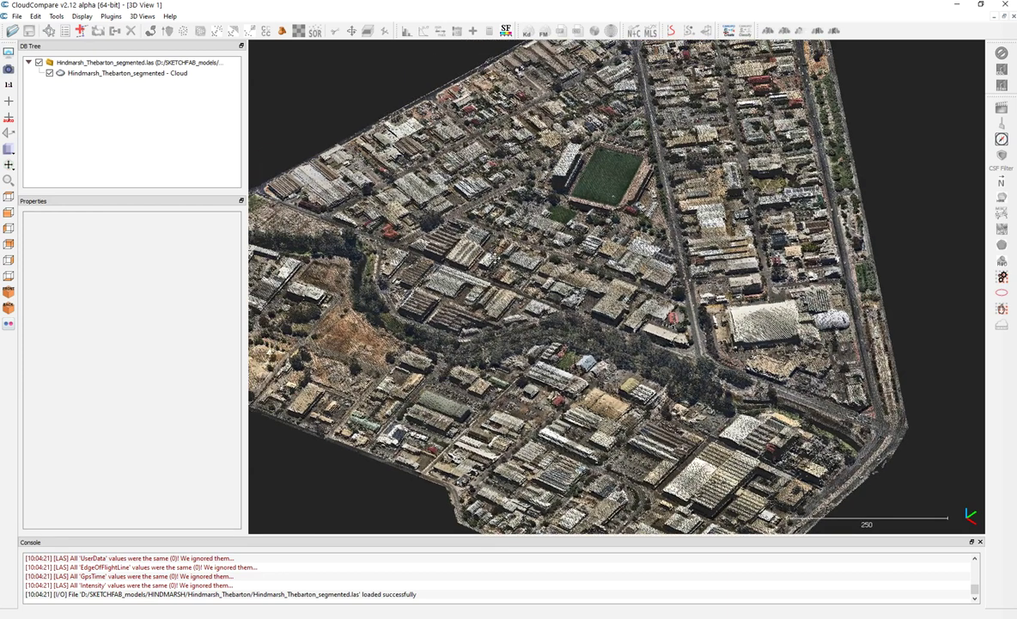
{"action": "scroll", "coordinate": [821, 373], "scroll_direction": "up", "scroll_amount": 3}
{"action": "left_click_drag", "start_coordinate": [821, 374], "coordinate": [774, 336]}
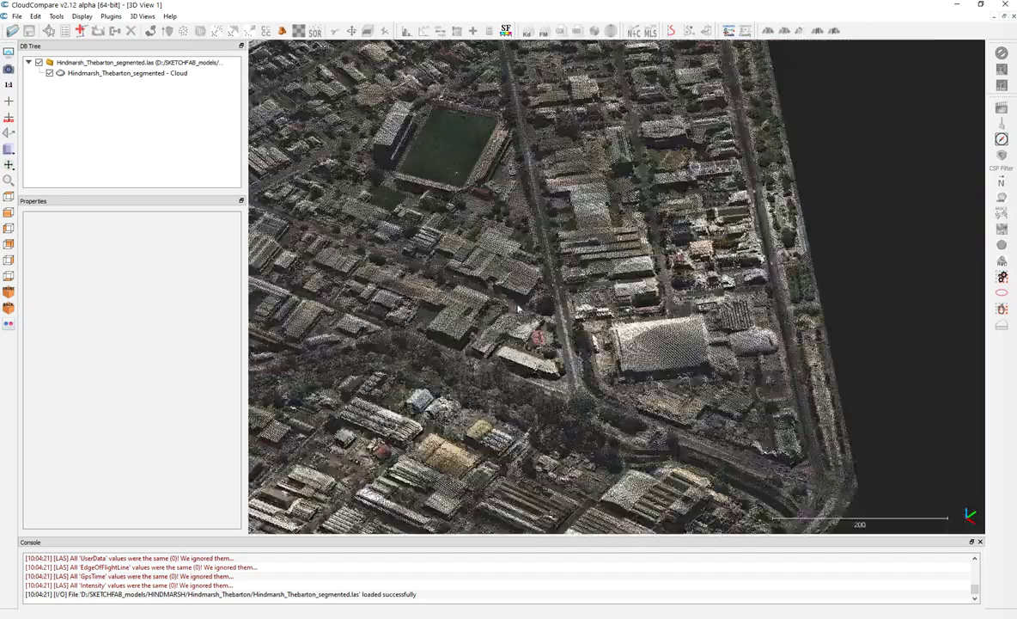
{"action": "scroll", "coordinate": [774, 335], "scroll_direction": "down", "scroll_amount": 4}
{"action": "scroll", "coordinate": [774, 335], "scroll_direction": "down", "scroll_amount": 2}
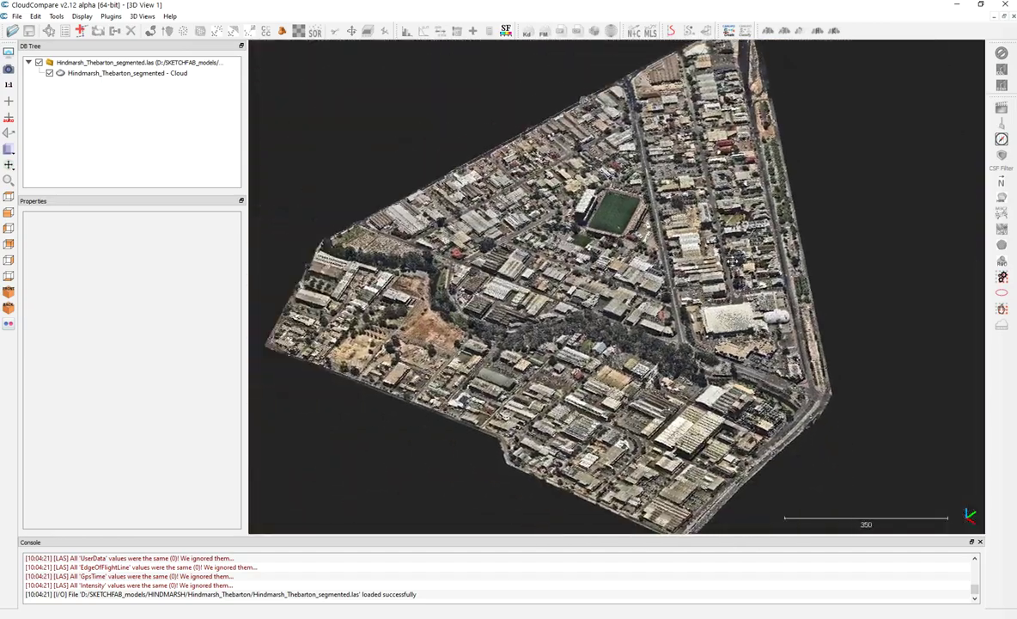
Run PCV on the segmented cloud with 256 rays, northern hemisphere, resolution 1024.
{"action": "left_click", "coordinate": [113, 74]}
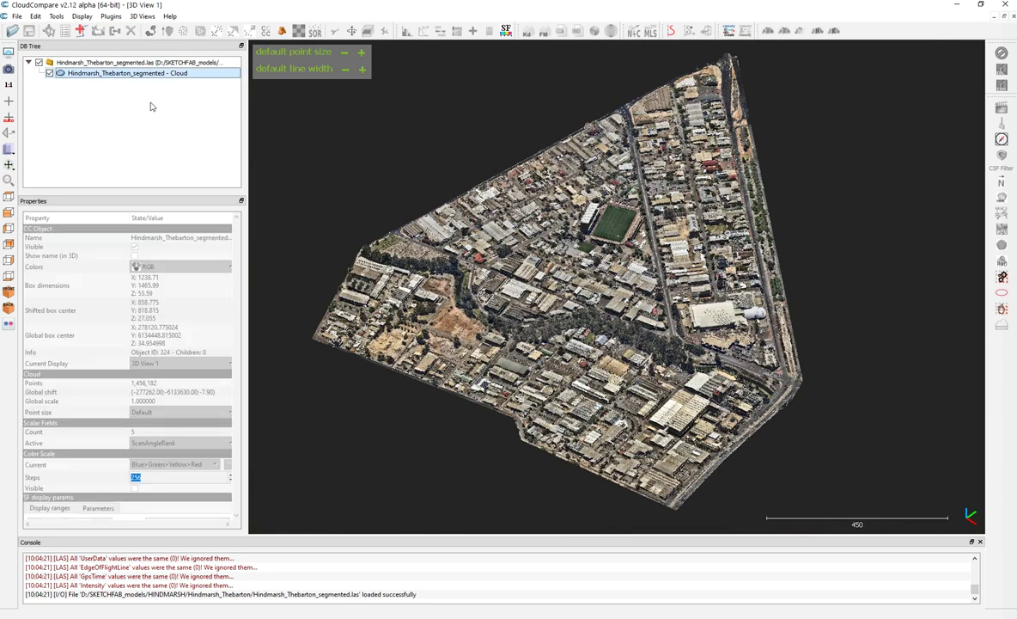
{"action": "left_click", "coordinate": [112, 16]}
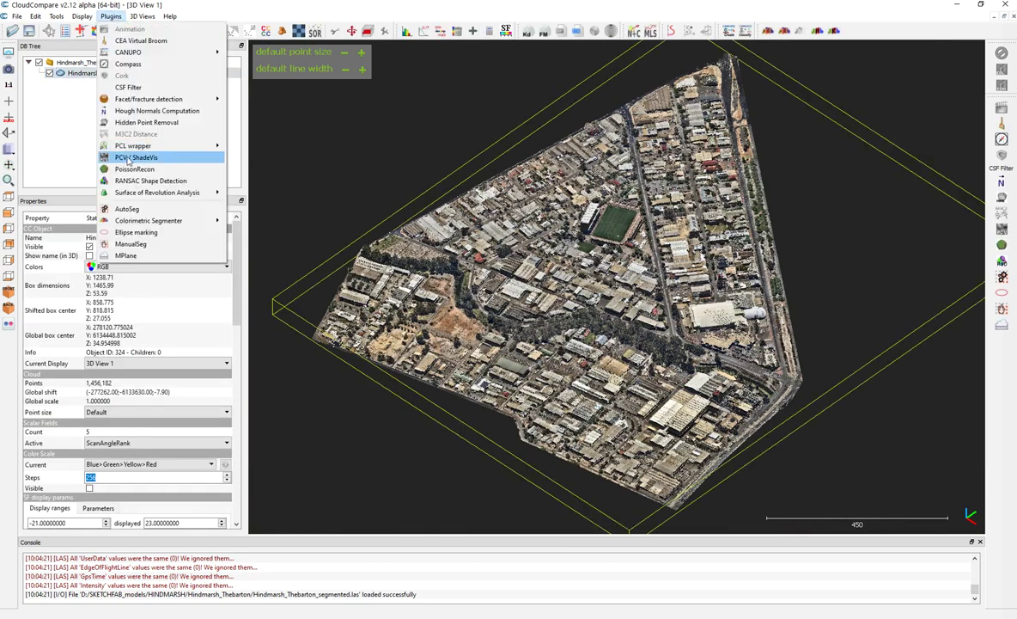
{"action": "left_click", "coordinate": [129, 158]}
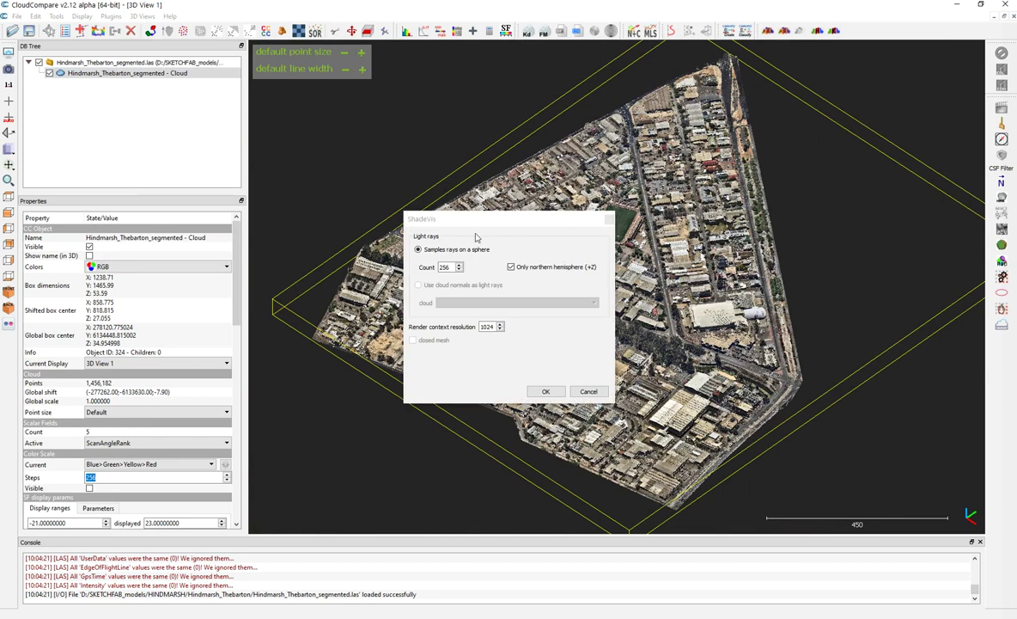
{"action": "left_click_drag", "start_coordinate": [460, 225], "coordinate": [443, 217]}
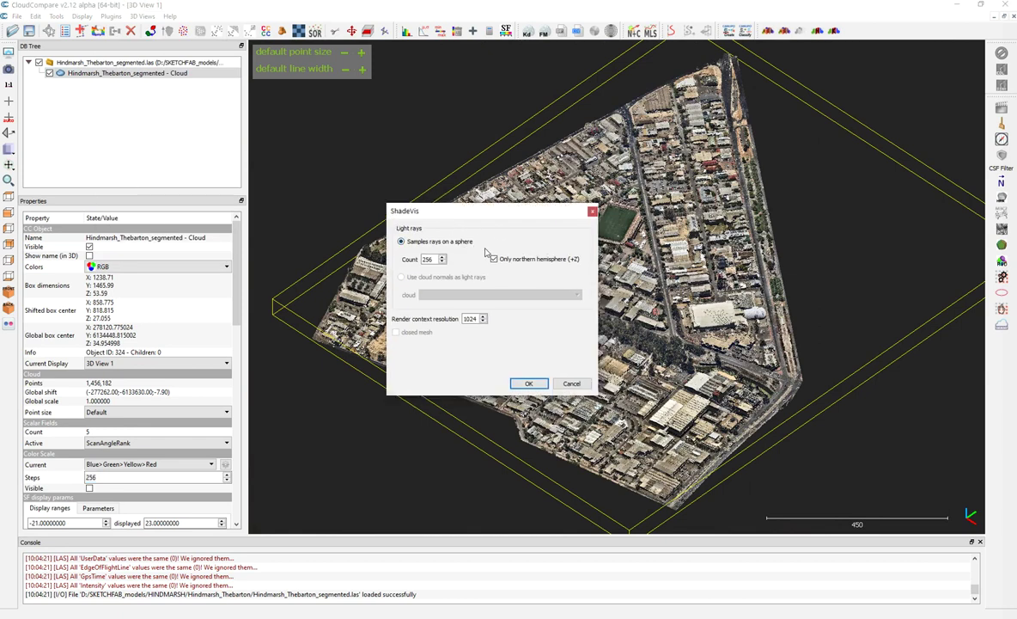
{"action": "left_click_drag", "start_coordinate": [492, 207], "coordinate": [484, 201]}
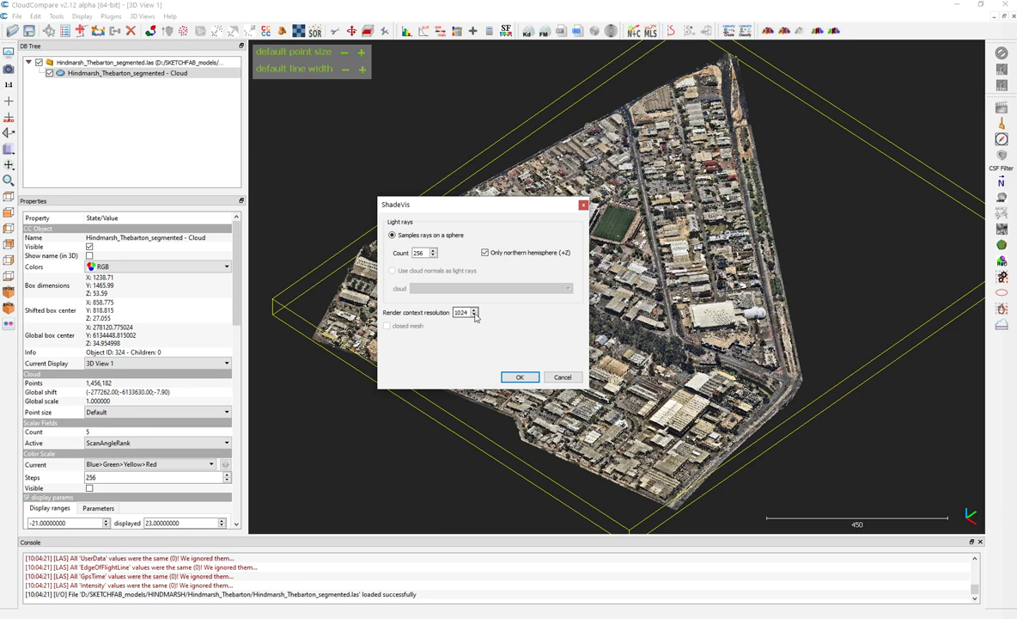
{"action": "left_click", "coordinate": [526, 377]}
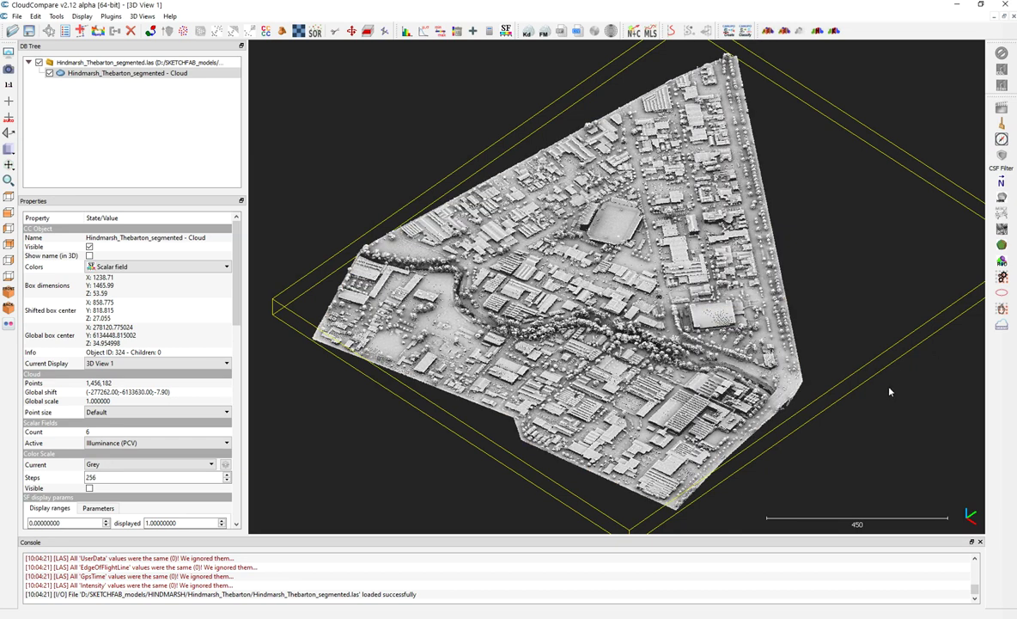
Zoom, orbit and pan for a closer oblique look at the shaded buildings.
{"action": "scroll", "coordinate": [889, 392], "scroll_direction": "up", "scroll_amount": 3}
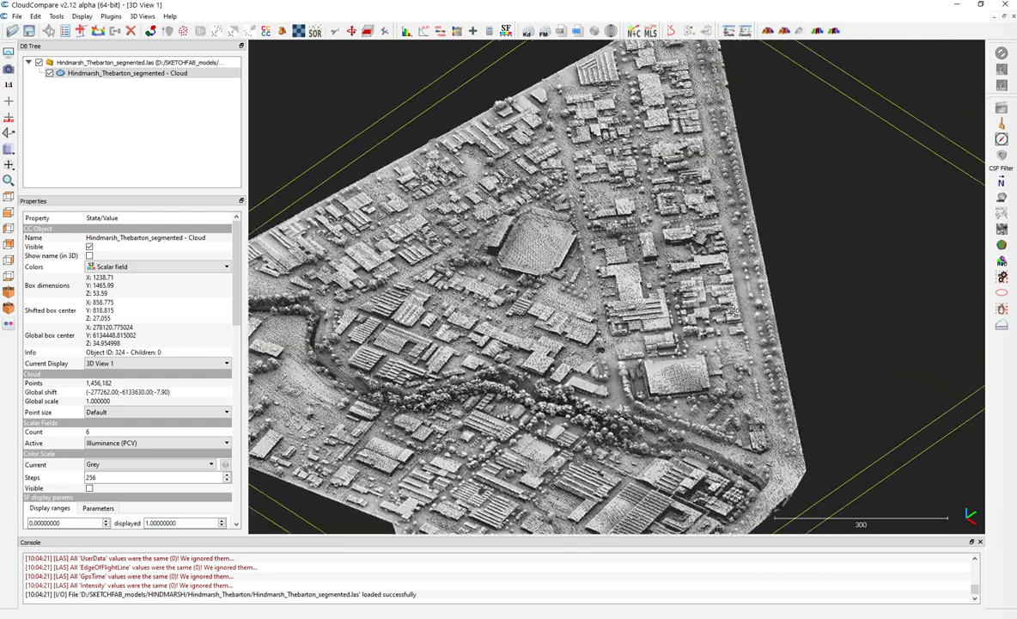
{"action": "scroll", "coordinate": [613, 175], "scroll_direction": "down", "scroll_amount": 1}
{"action": "left_click_drag", "start_coordinate": [618, 204], "coordinate": [629, 255]}
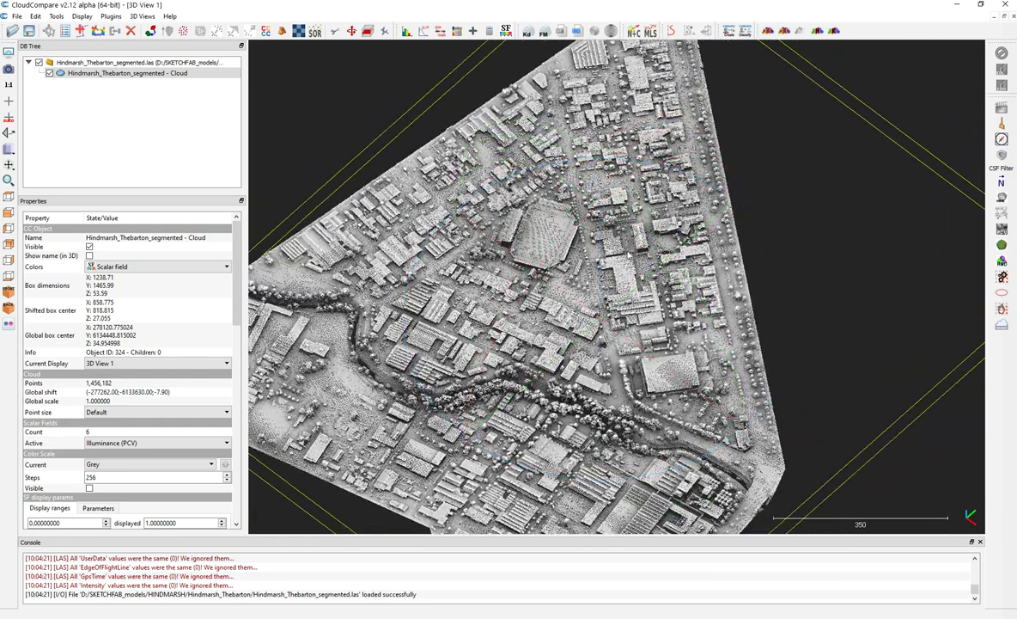
{"action": "scroll", "coordinate": [554, 263], "scroll_direction": "up", "scroll_amount": 2}
{"action": "left_click_drag", "start_coordinate": [641, 267], "coordinate": [533, 258]}
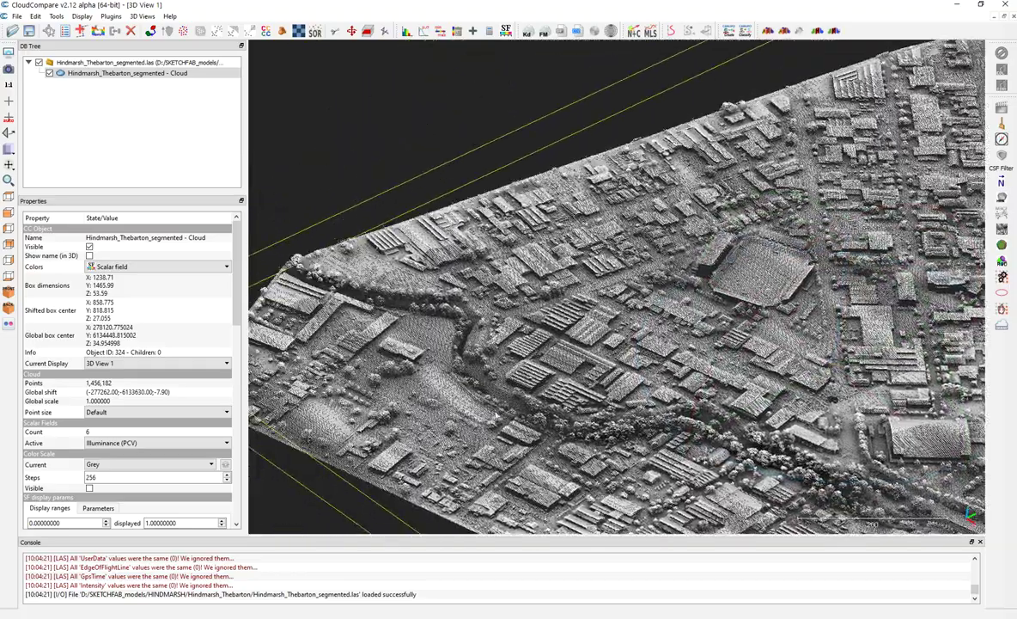
{"action": "scroll", "coordinate": [644, 367], "scroll_direction": "up", "scroll_amount": 6}
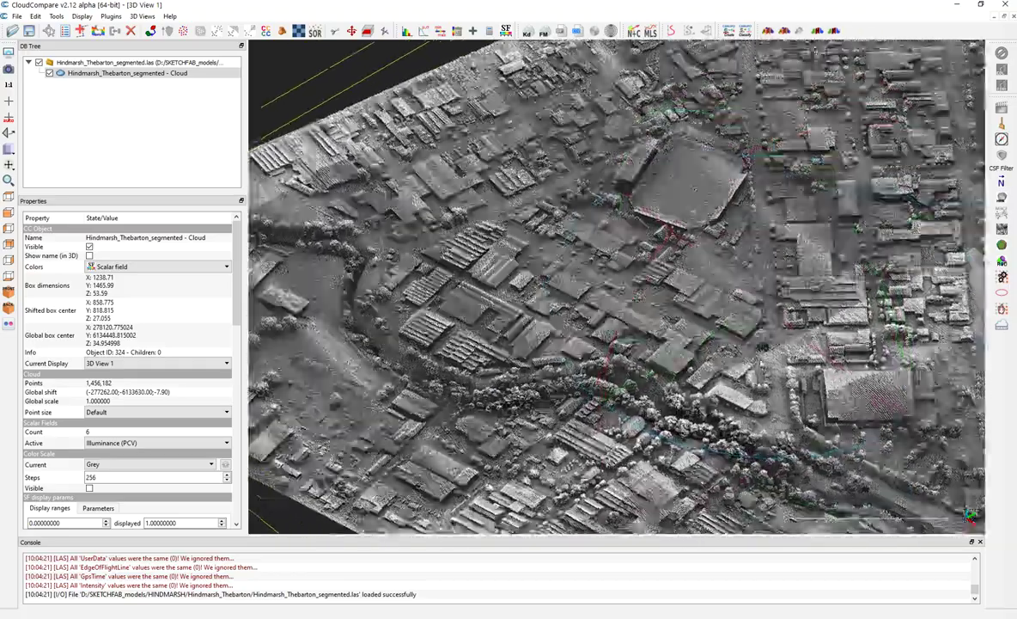
{"action": "scroll", "coordinate": [507, 273], "scroll_direction": "up", "scroll_amount": 8}
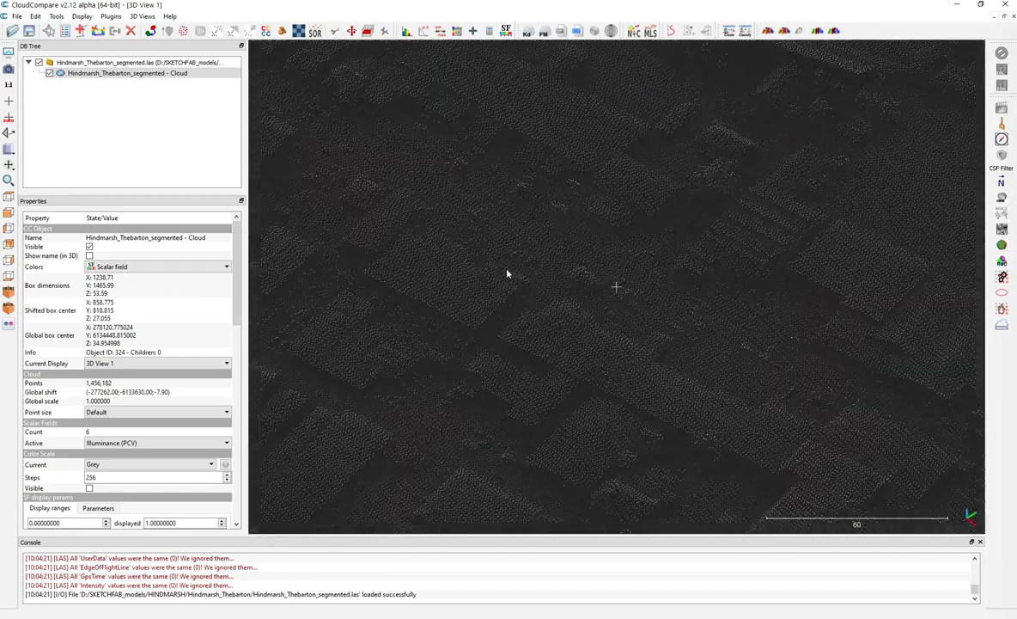
{"action": "scroll", "coordinate": [503, 284], "scroll_direction": "up", "scroll_amount": 3}
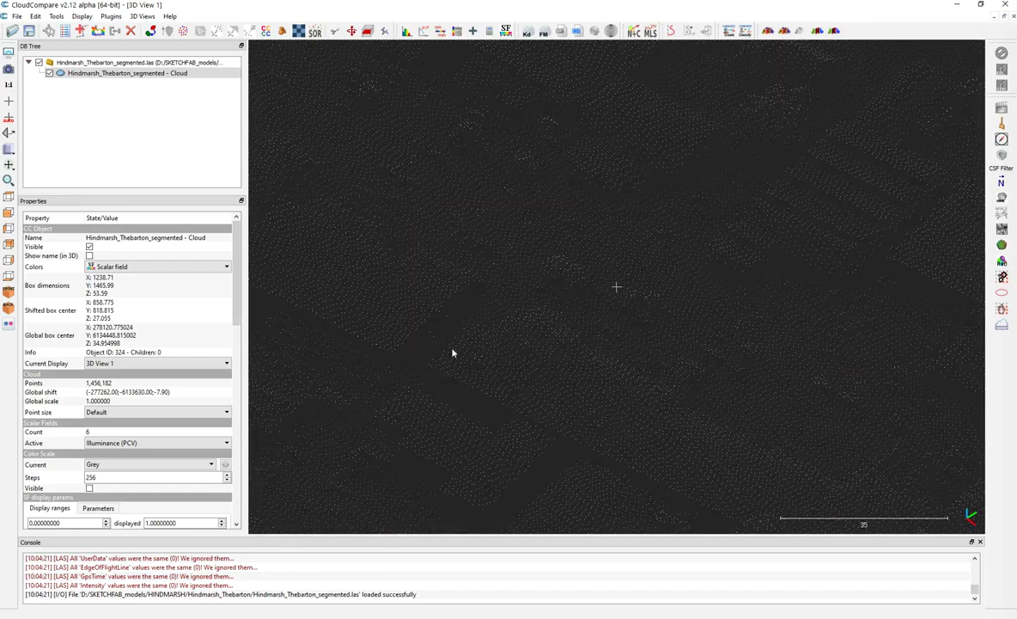
{"action": "right_click_drag", "start_coordinate": [455, 352], "coordinate": [580, 302]}
{"action": "right_click_drag", "start_coordinate": [404, 295], "coordinate": [503, 263]}
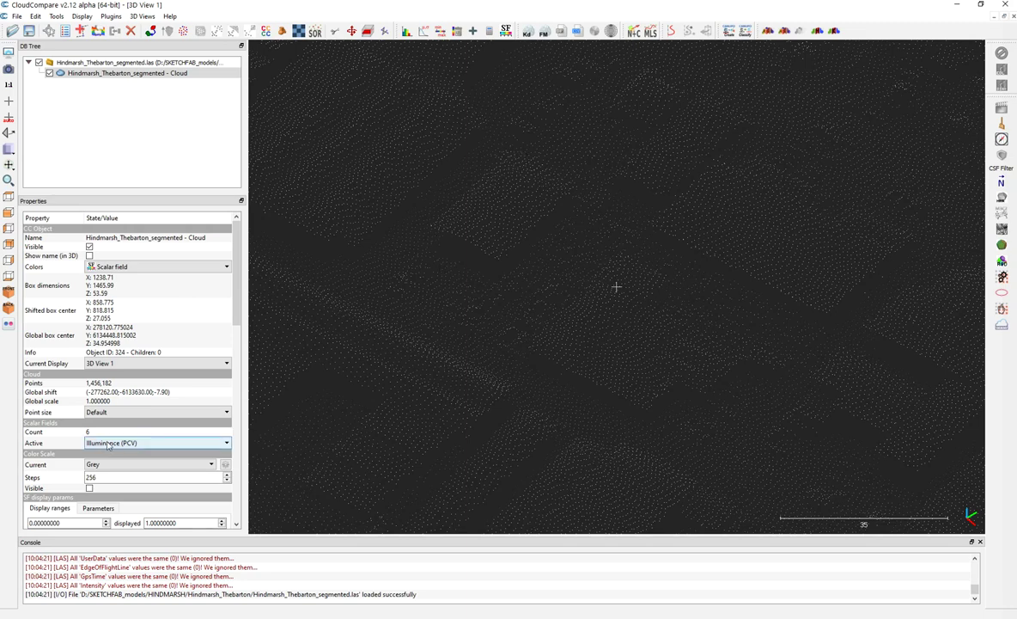
{"action": "scroll", "coordinate": [413, 275], "scroll_direction": "down", "scroll_amount": 5}
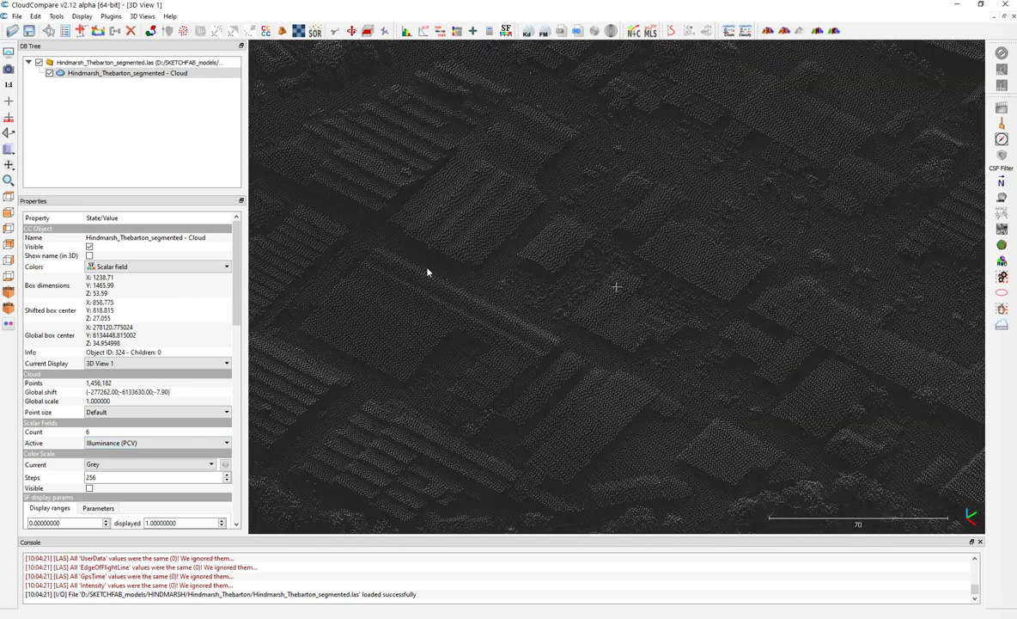
{"action": "left_click_drag", "start_coordinate": [427, 273], "coordinate": [561, 223]}
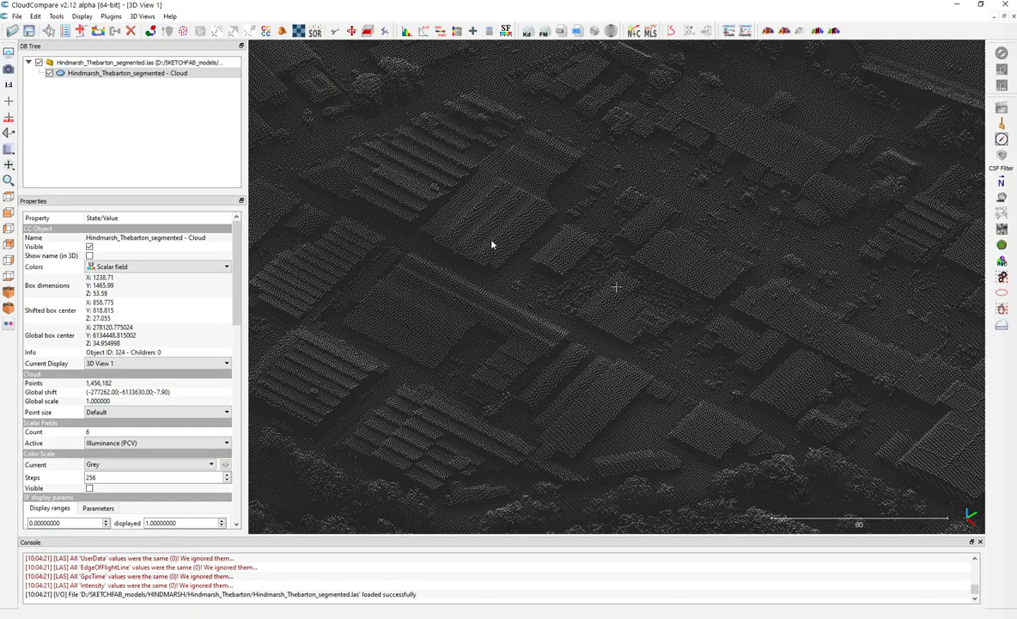
Zoom out and rotate until the whole cloud and bounding box show, then select the segmented cloud.
{"action": "scroll", "coordinate": [447, 239], "scroll_direction": "down", "scroll_amount": 5}
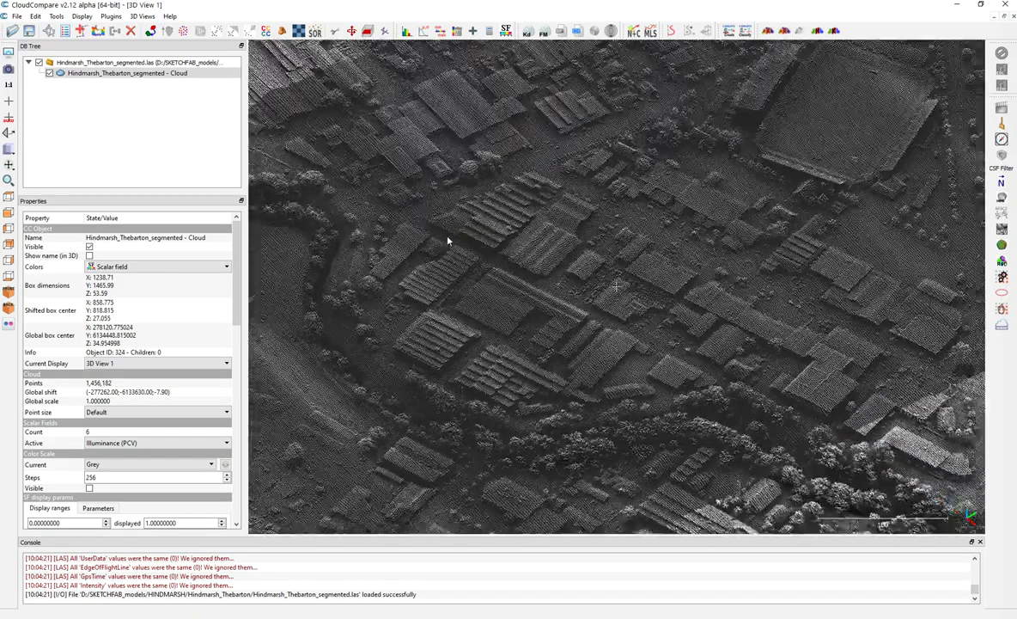
{"action": "scroll", "coordinate": [448, 243], "scroll_direction": "down", "scroll_amount": 6}
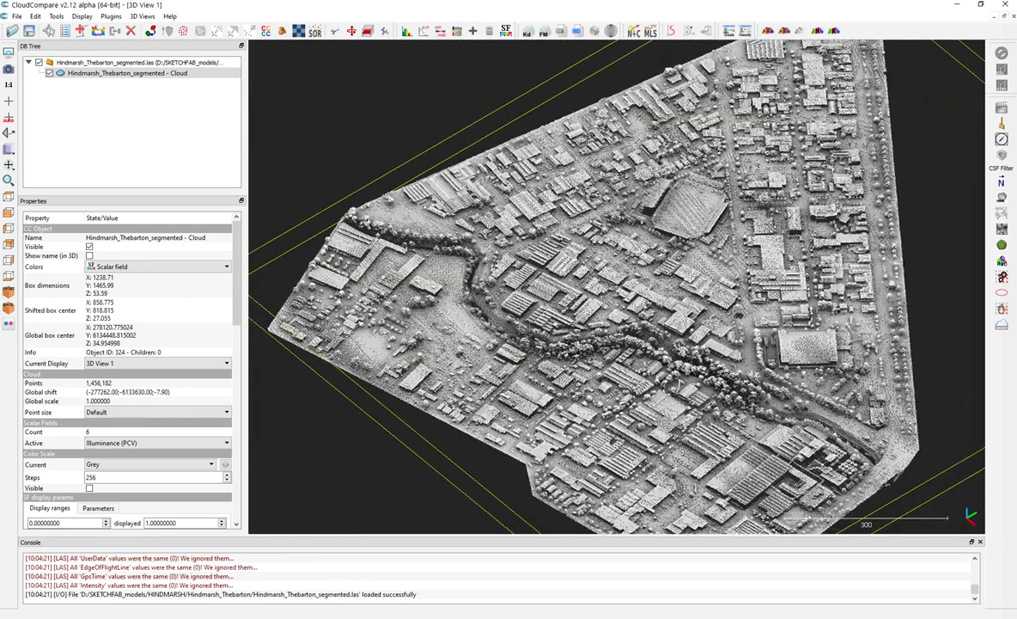
{"action": "scroll", "coordinate": [622, 209], "scroll_direction": "down", "scroll_amount": 3}
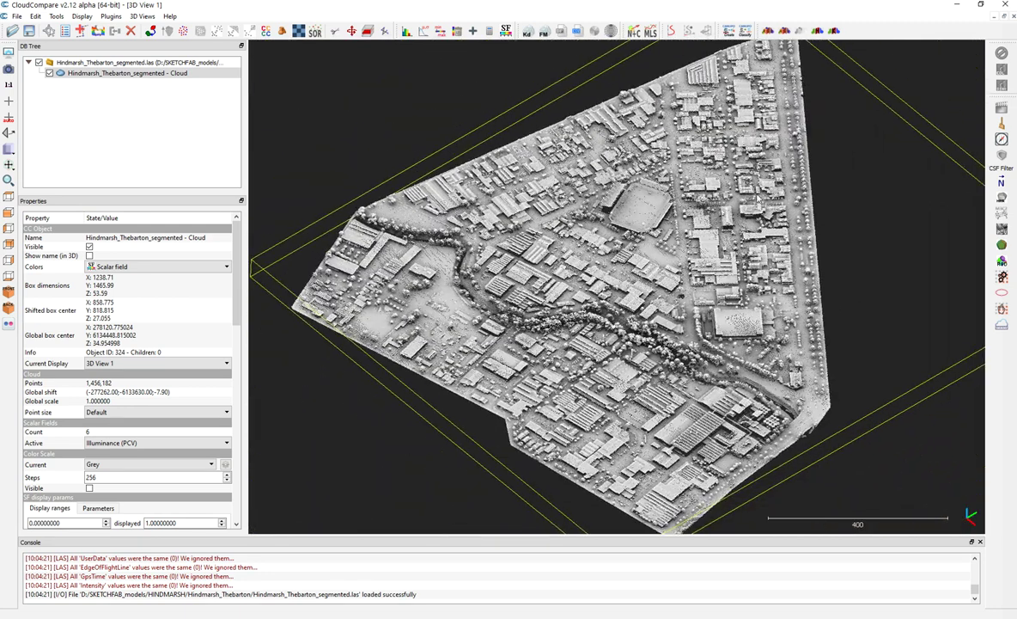
{"action": "scroll", "coordinate": [731, 196], "scroll_direction": "down", "scroll_amount": 2}
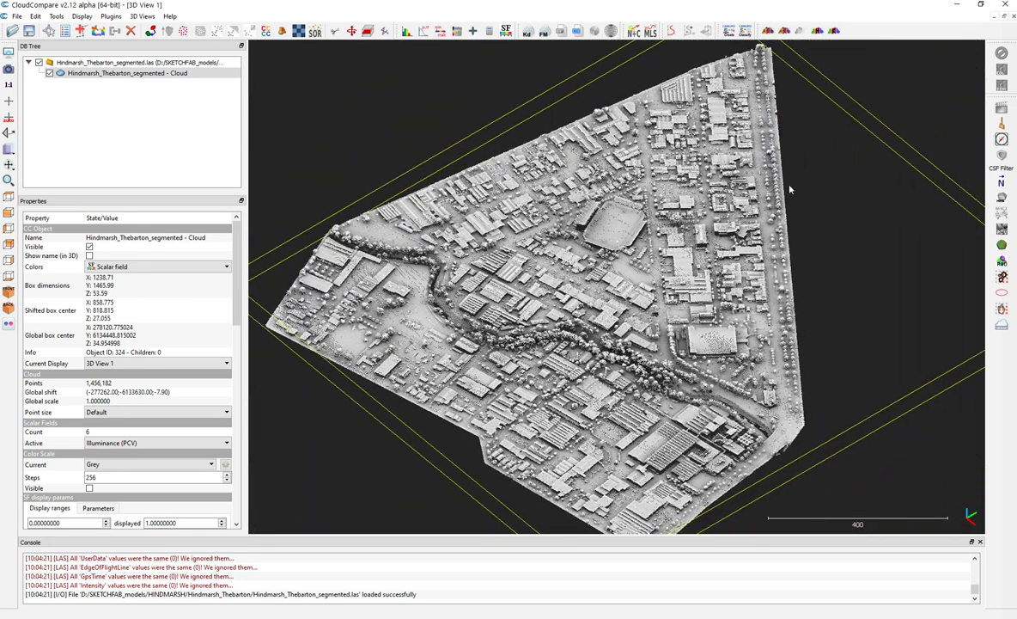
{"action": "left_click_drag", "start_coordinate": [745, 199], "coordinate": [563, 194]}
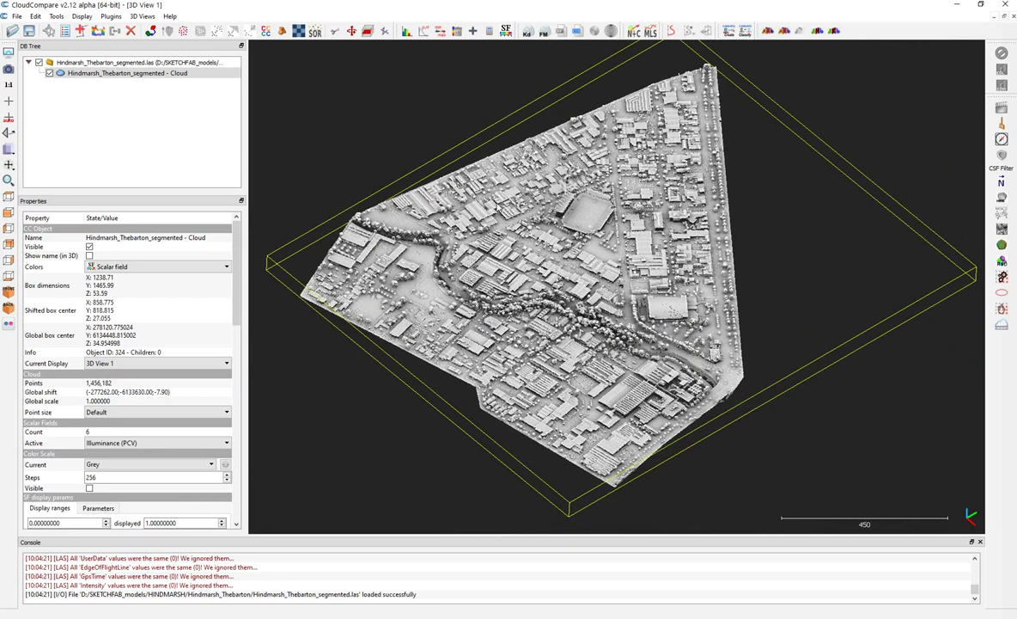
{"action": "left_click_drag", "start_coordinate": [610, 117], "coordinate": [605, 129]}
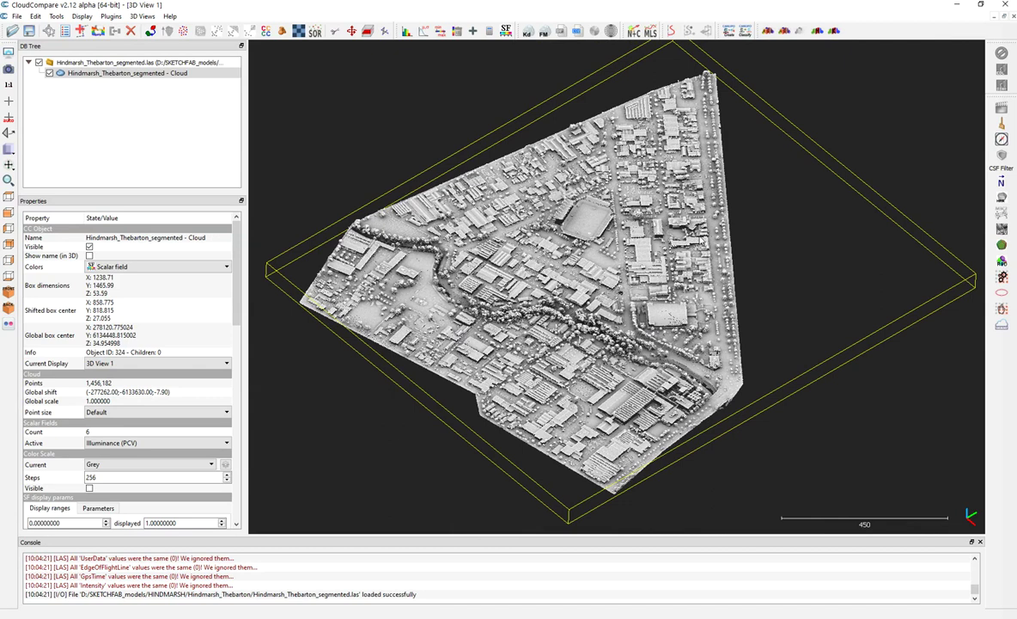
{"action": "scroll", "coordinate": [636, 212], "scroll_direction": "up", "scroll_amount": 3}
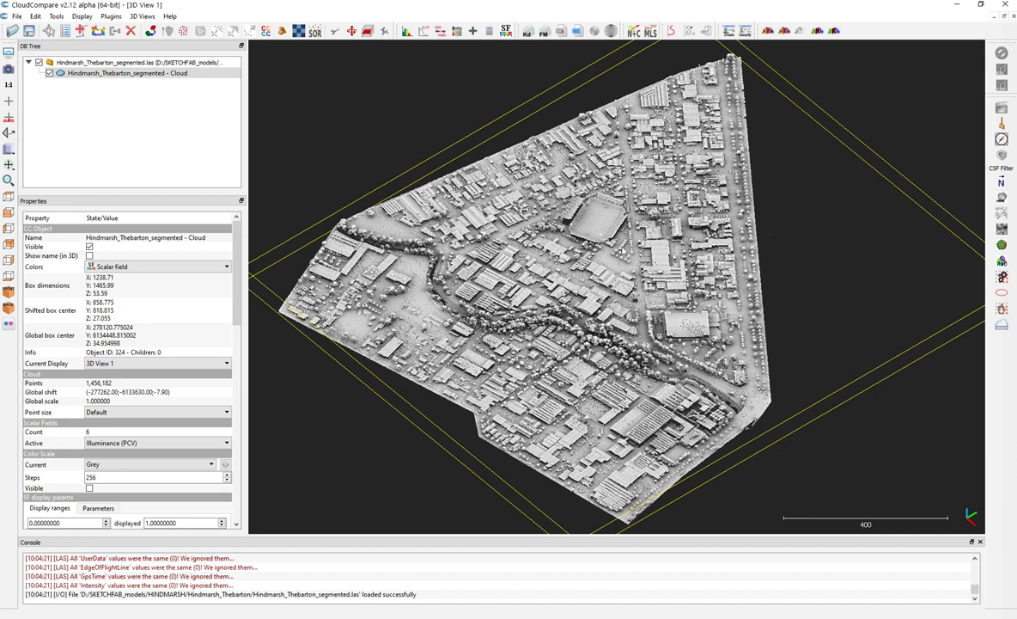
{"action": "left_click_drag", "start_coordinate": [601, 284], "coordinate": [612, 276]}
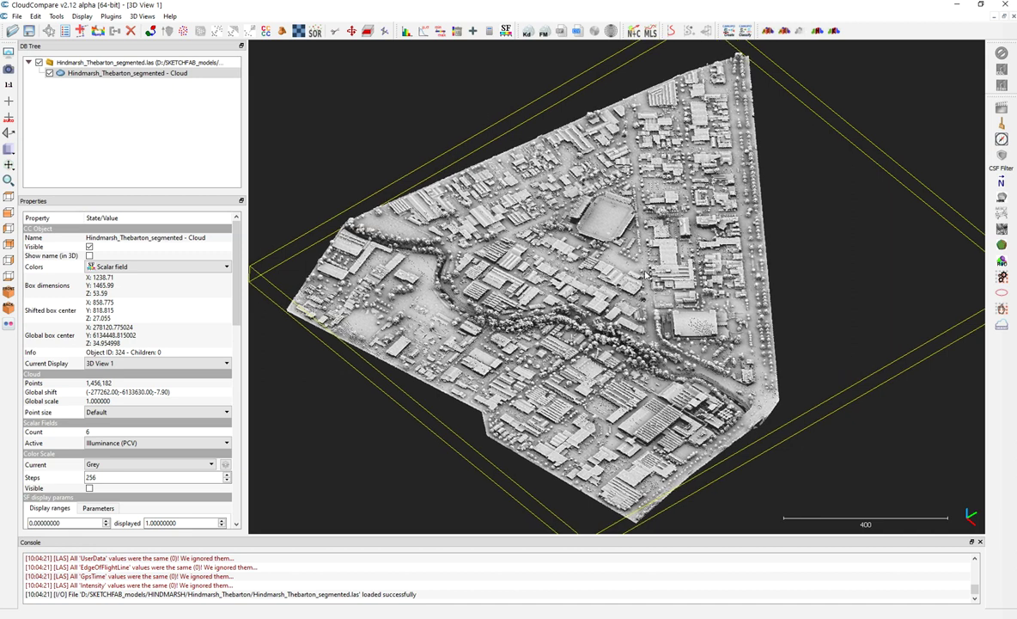
{"action": "left_click_drag", "start_coordinate": [650, 272], "coordinate": [650, 283]}
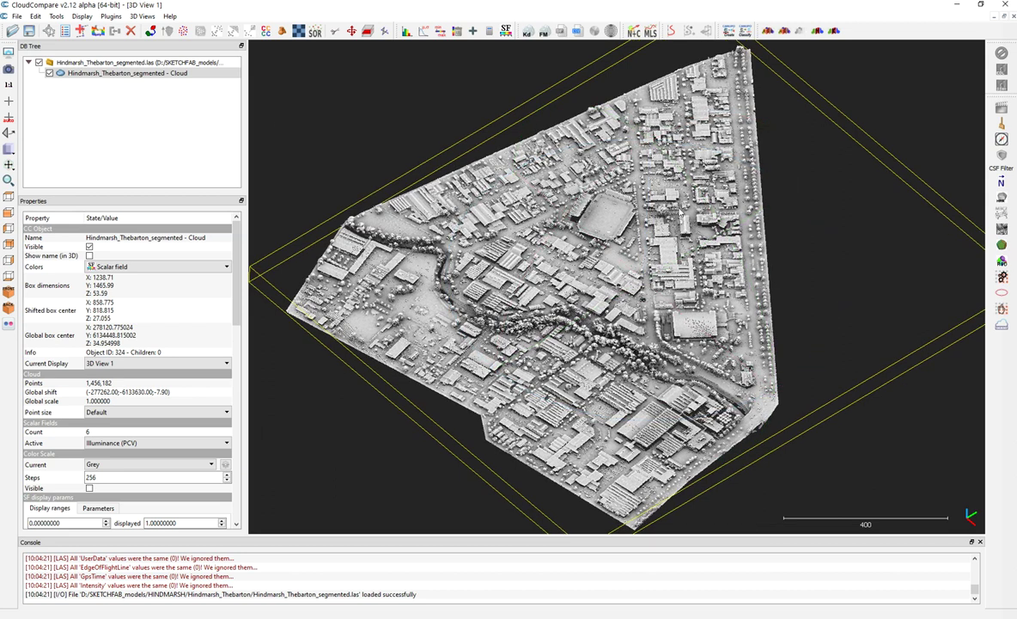
{"action": "left_click", "coordinate": [134, 76]}
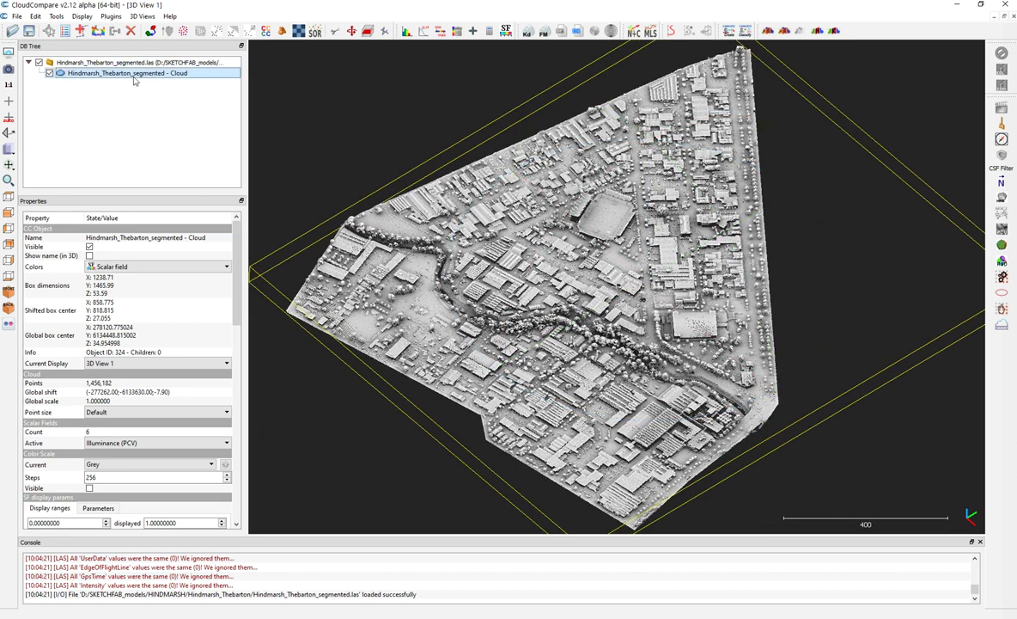
Clone the segmented cloud, hide the original, and select the copy.
{"action": "left_click", "coordinate": [97, 31]}
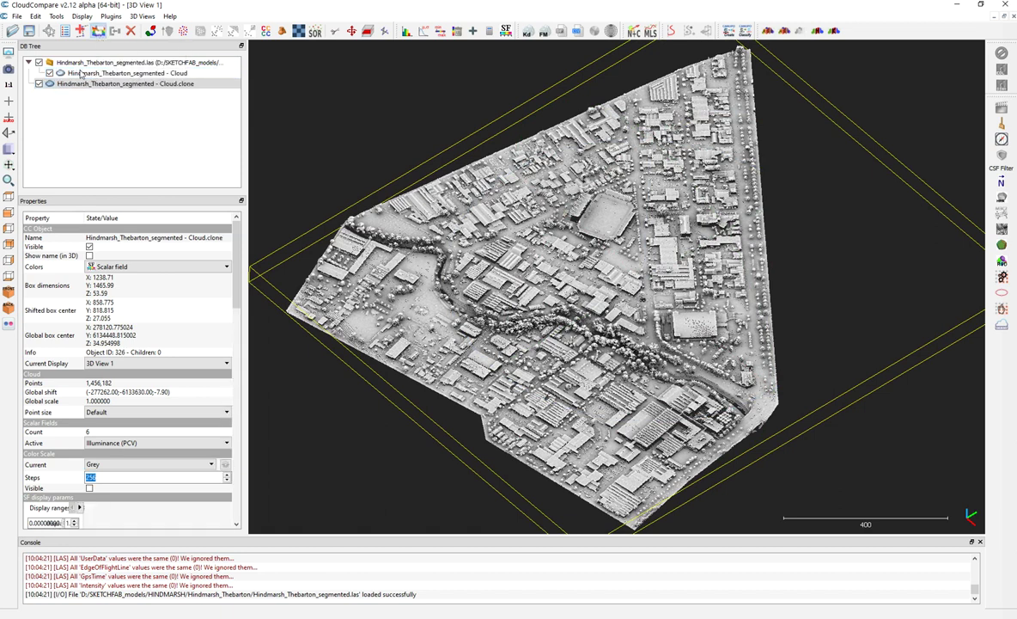
{"action": "left_click", "coordinate": [50, 73]}
{"action": "left_click", "coordinate": [91, 85]}
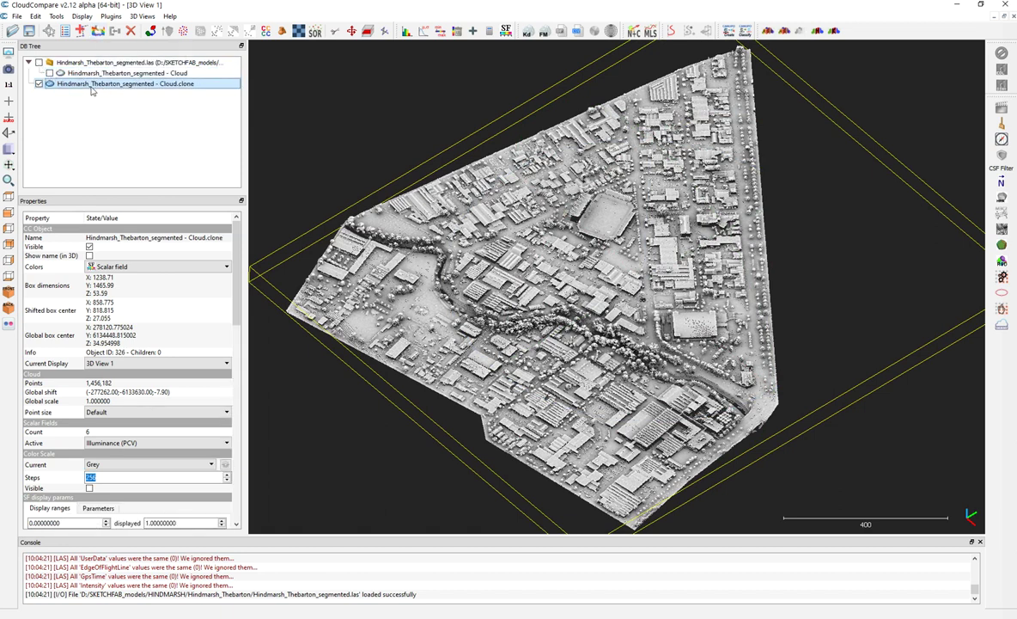
Preview the clone in RGB and Blue>Green>Yellow>Red, then restore Illuminance (PCV) in Grey.
{"action": "left_click", "coordinate": [120, 443]}
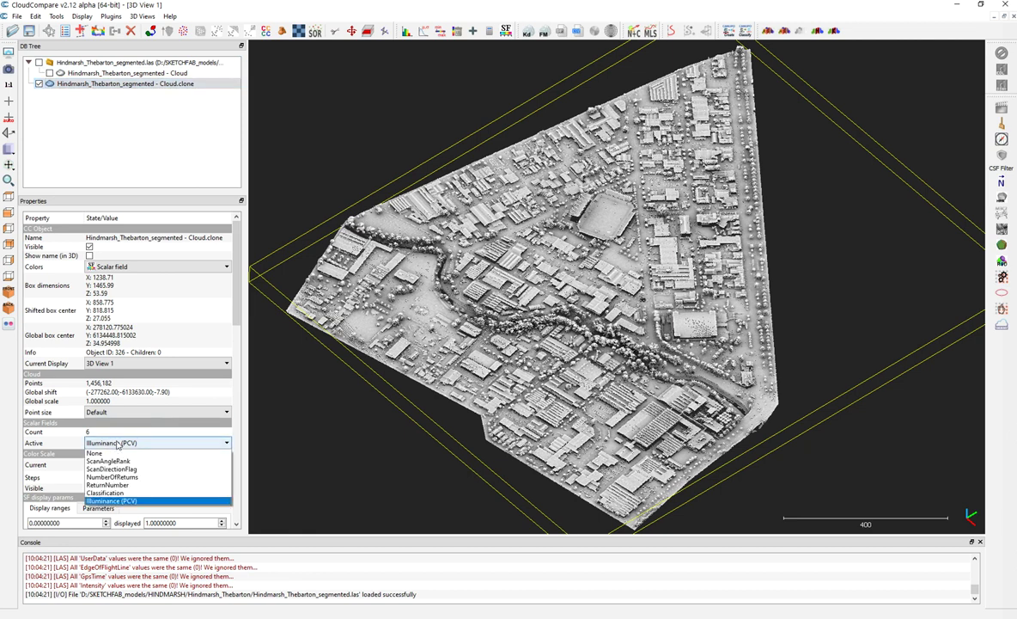
{"action": "left_click", "coordinate": [101, 265]}
{"action": "left_click", "coordinate": [100, 264]}
{"action": "left_click", "coordinate": [107, 286]}
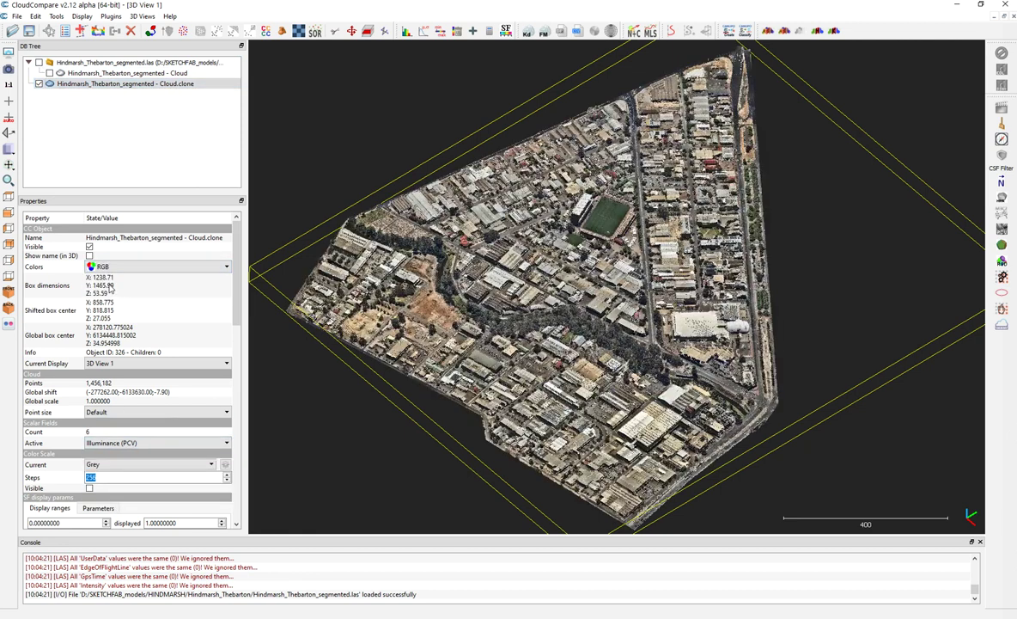
{"action": "left_click", "coordinate": [103, 267]}
{"action": "left_click", "coordinate": [113, 294]}
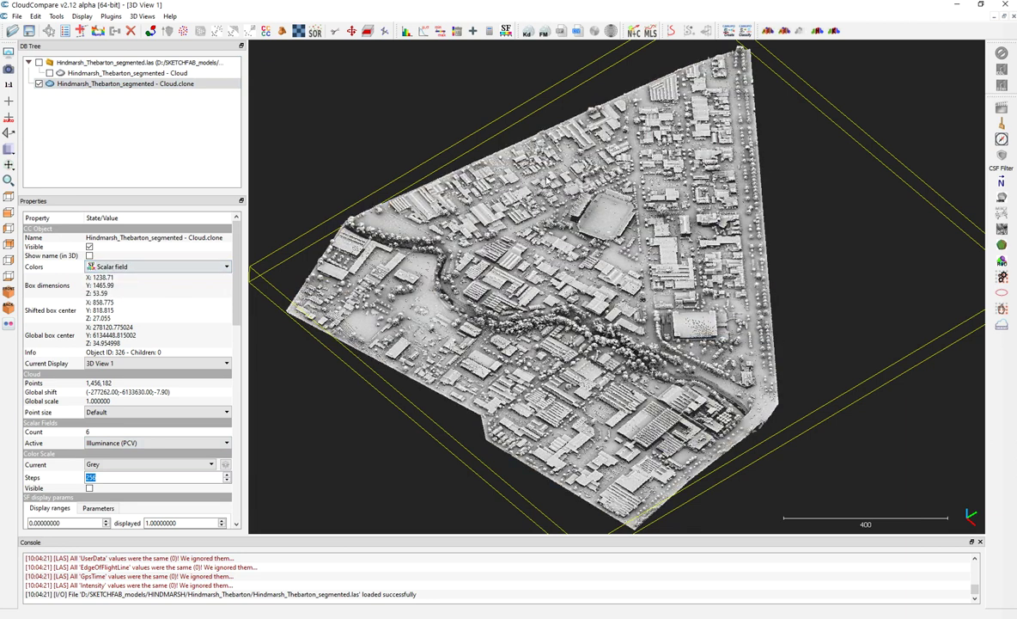
{"action": "left_click", "coordinate": [138, 464]}
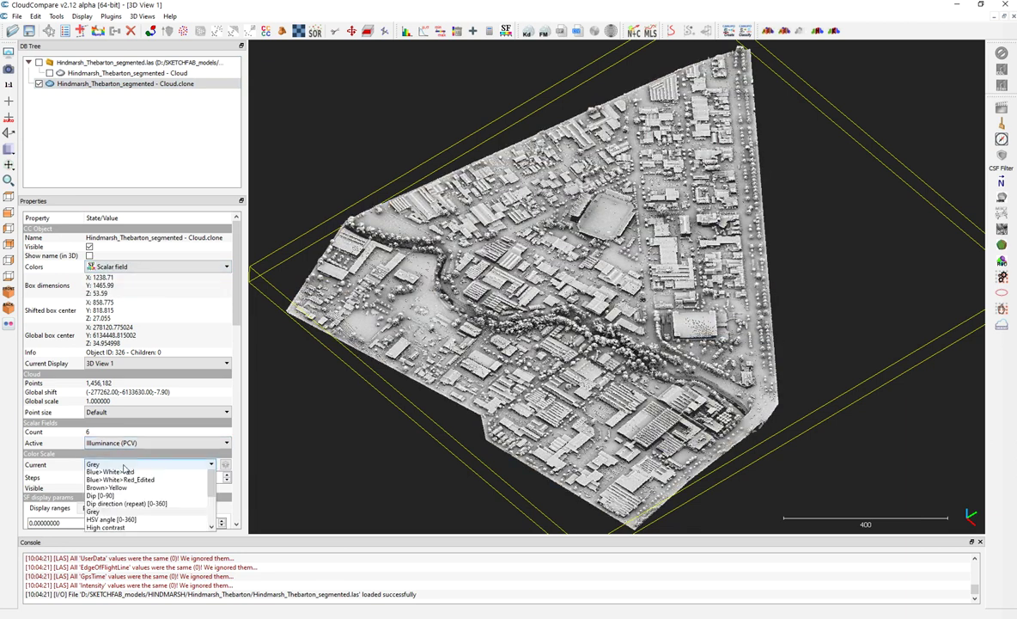
{"action": "left_click", "coordinate": [120, 474]}
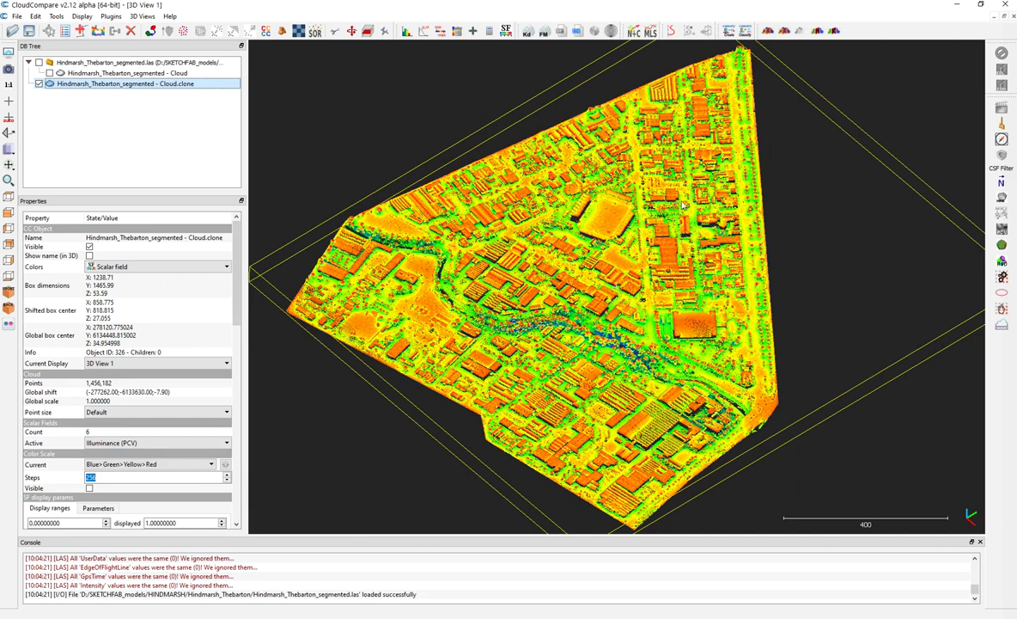
{"action": "left_click", "coordinate": [129, 464]}
{"action": "left_click", "coordinate": [92, 530]}
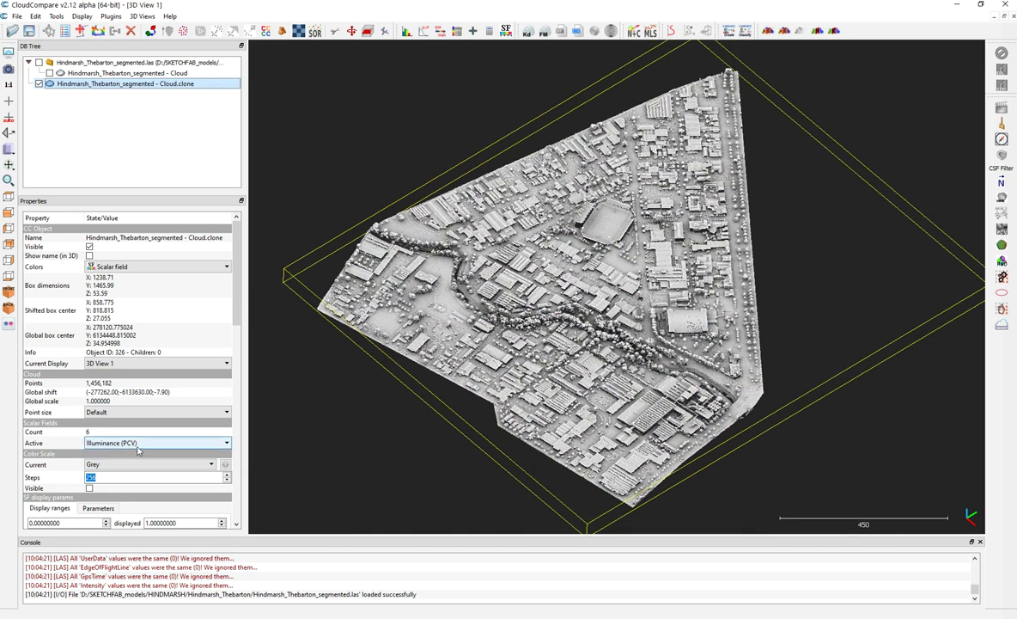
{"action": "left_click", "coordinate": [57, 17]}
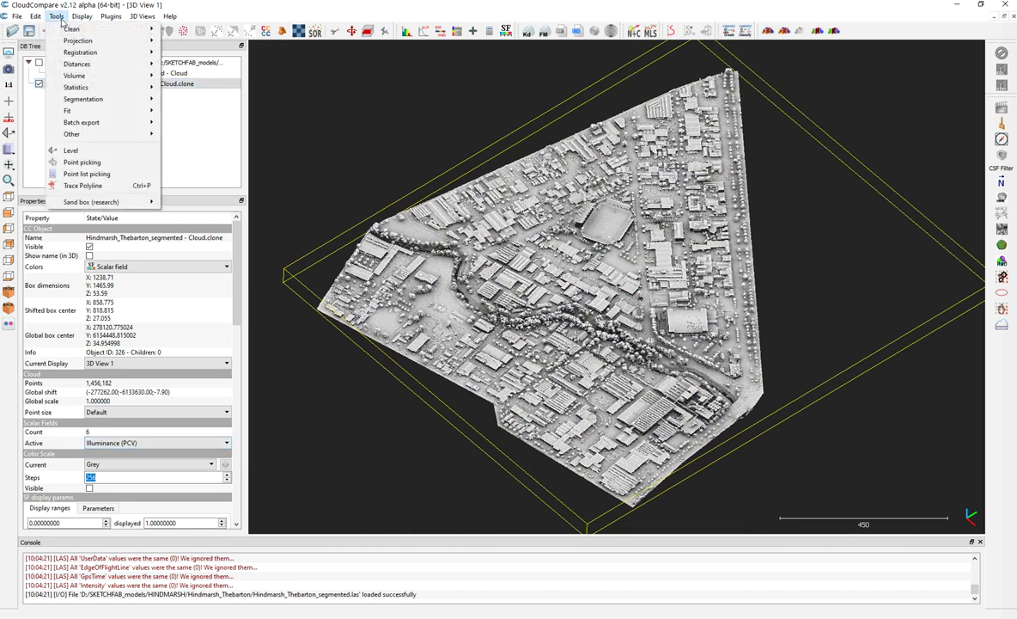
With Illuminance (PCV) active, convert it to RGB on the clone, mixing with the orthophoto colours.
{"action": "left_click", "coordinate": [97, 413]}
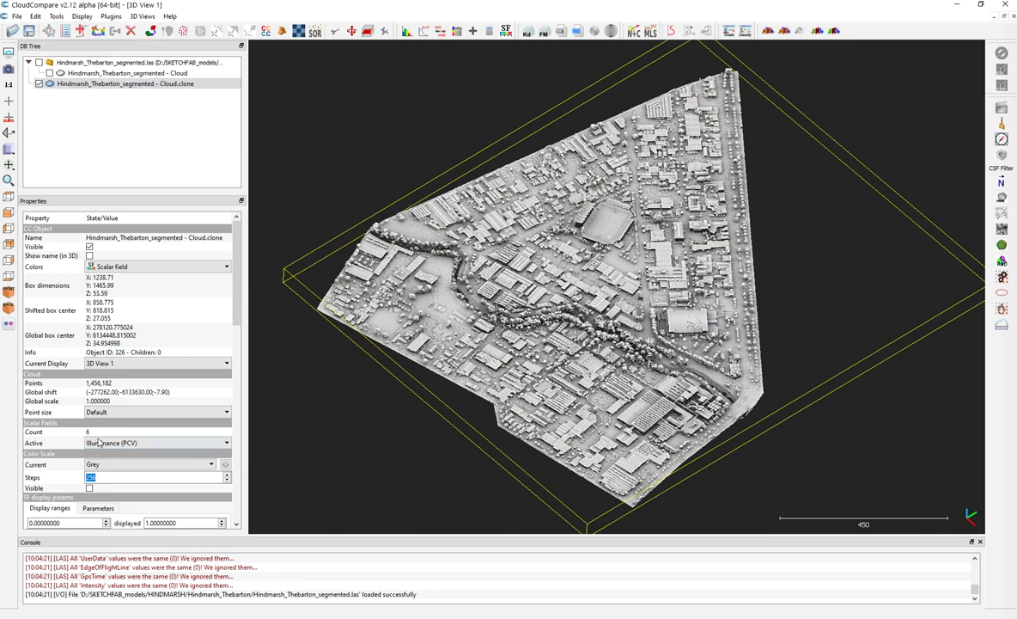
{"action": "left_click", "coordinate": [99, 442]}
{"action": "left_click", "coordinate": [104, 501]}
{"action": "left_click", "coordinate": [36, 16]}
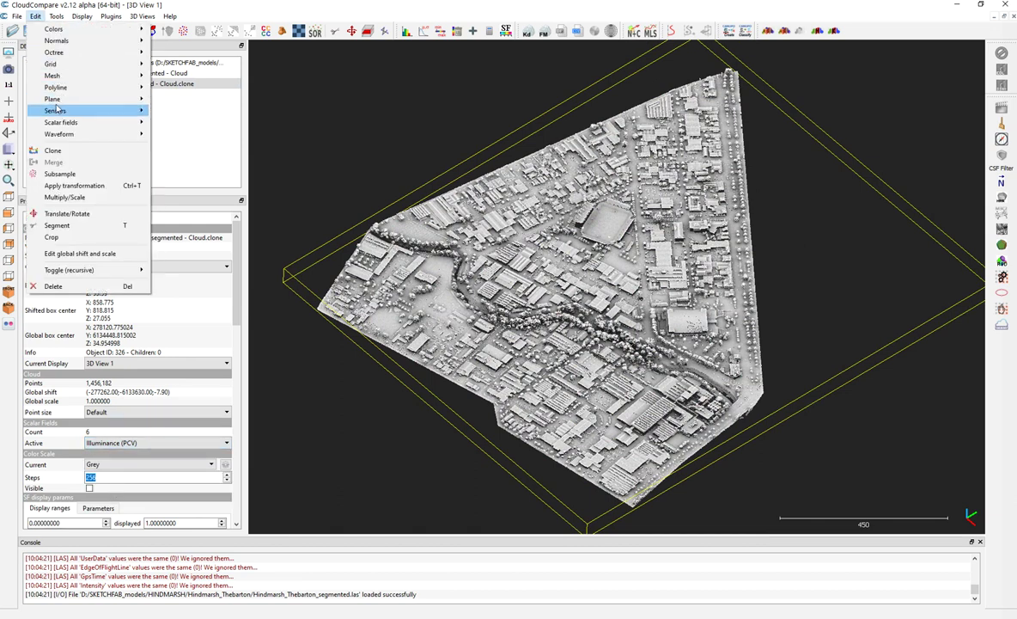
{"action": "mouse_move", "coordinate": [68, 121]}
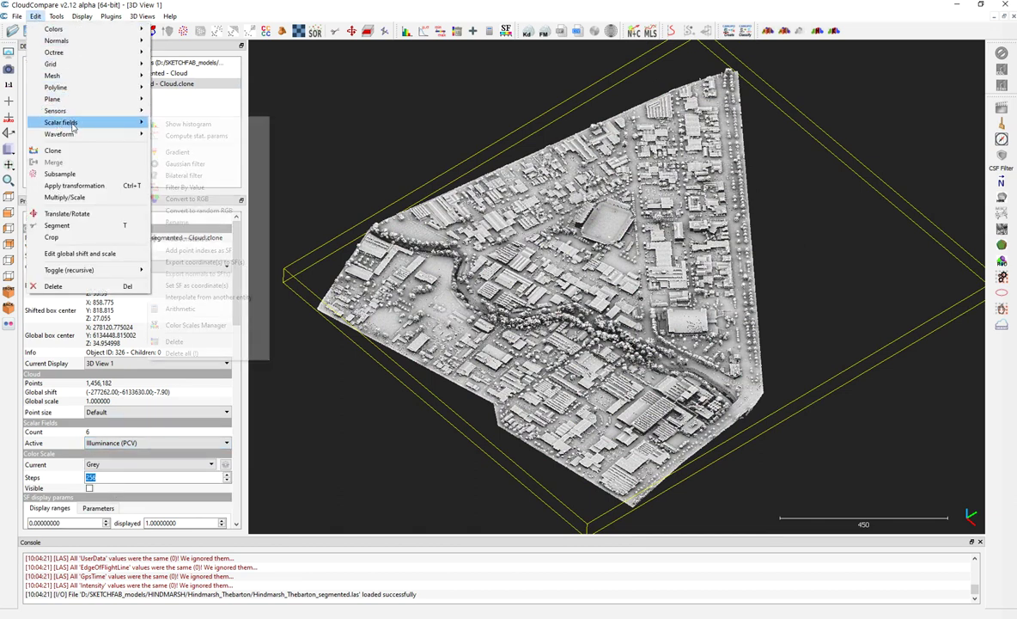
{"action": "left_click", "coordinate": [188, 200]}
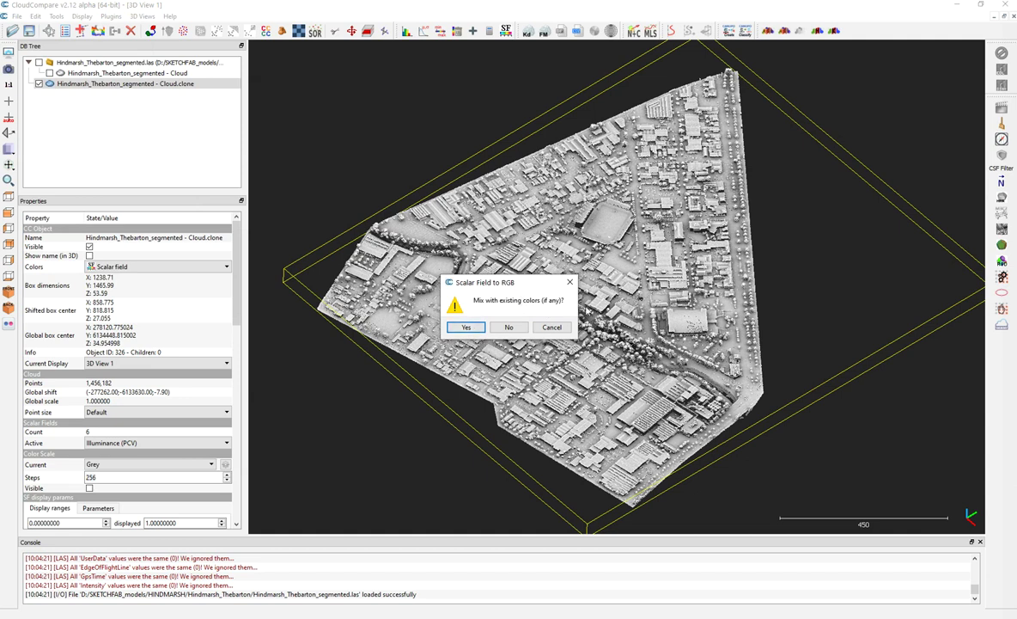
{"action": "left_click", "coordinate": [465, 327]}
Keep RGB as the clone's colour source and zoom on the coloured cloud.
{"action": "scroll", "coordinate": [628, 324], "scroll_direction": "up", "scroll_amount": 8}
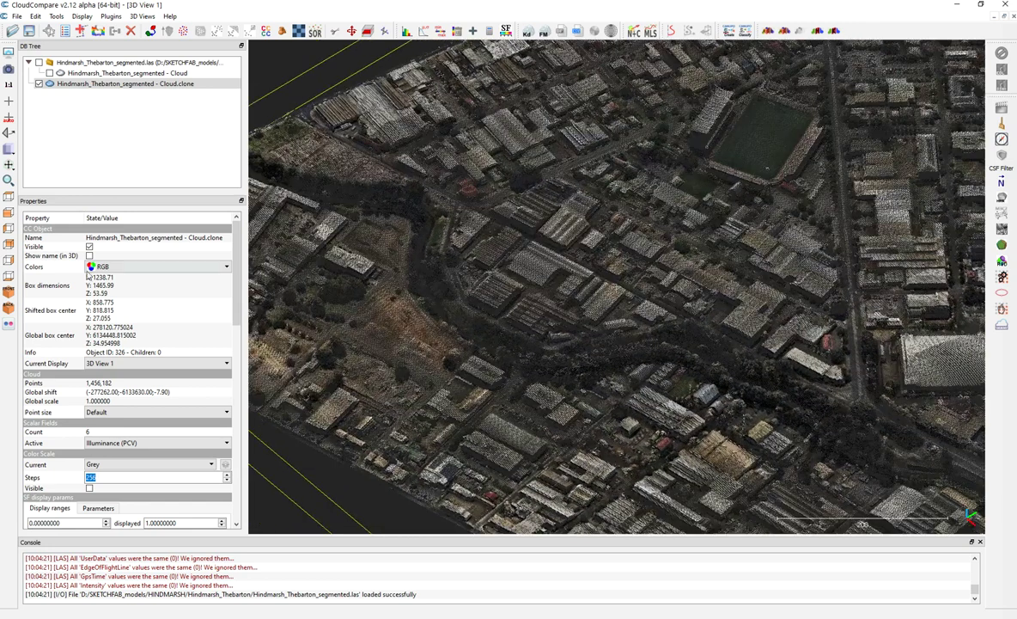
{"action": "left_click", "coordinate": [99, 267]}
{"action": "left_click", "coordinate": [104, 266]}
{"action": "scroll", "coordinate": [462, 230], "scroll_direction": "down", "scroll_amount": 6}
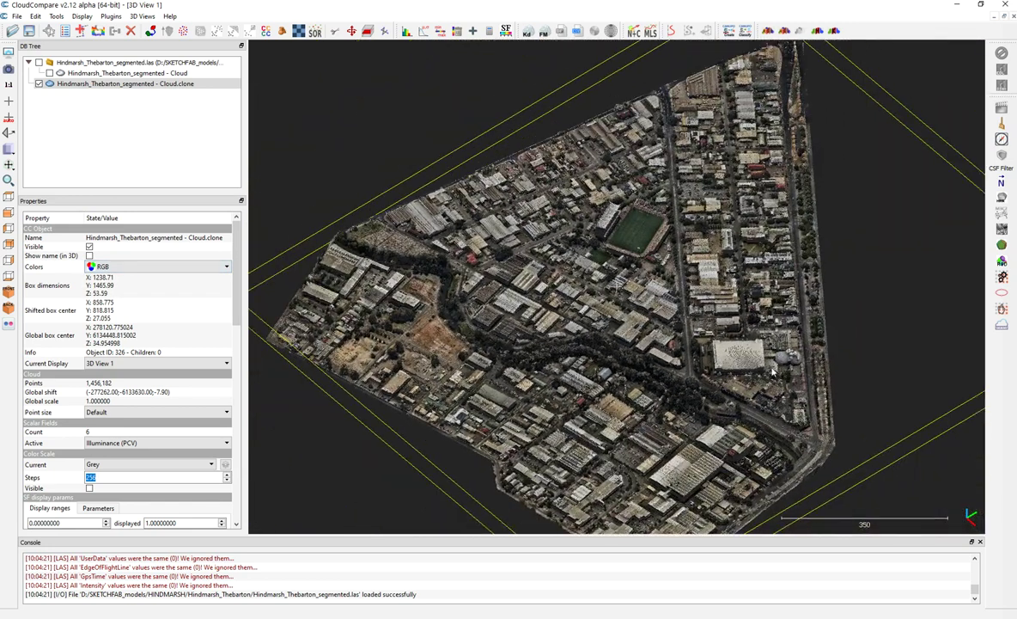
{"action": "scroll", "coordinate": [773, 371], "scroll_direction": "up", "scroll_amount": 5}
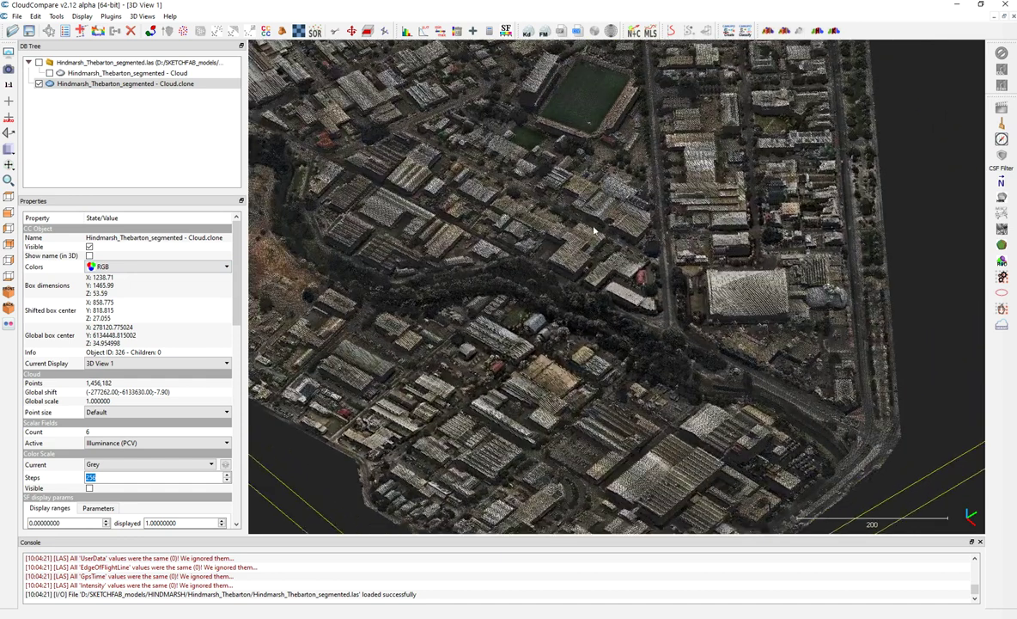
Pan, orbit and zoom to inspect the RGB clone's baked relief shading from oblique angles.
{"action": "right_click_drag", "start_coordinate": [594, 229], "coordinate": [721, 309]}
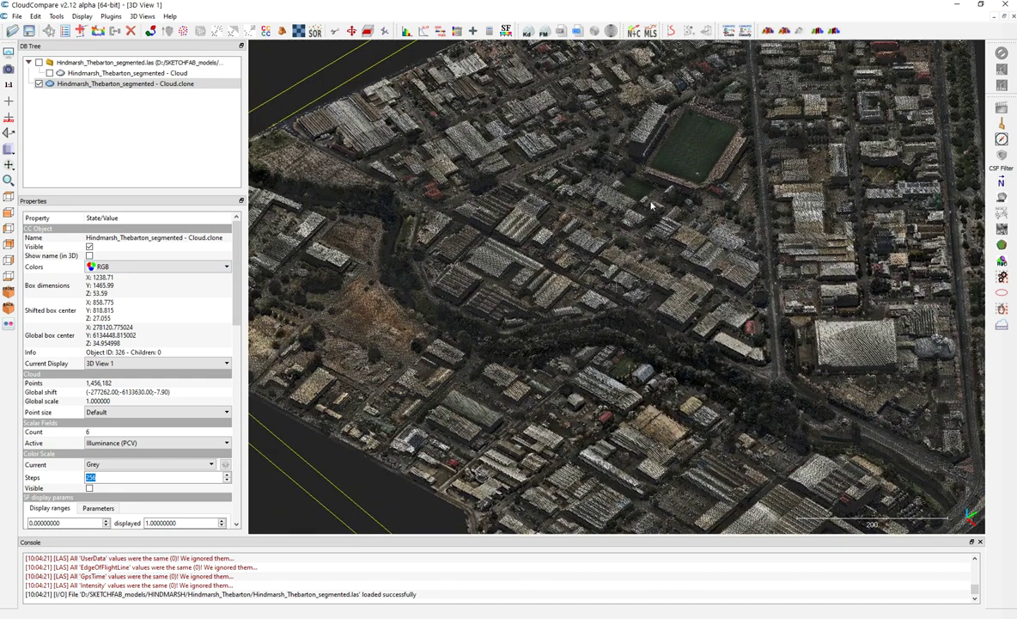
{"action": "scroll", "coordinate": [615, 188], "scroll_direction": "down", "scroll_amount": 4}
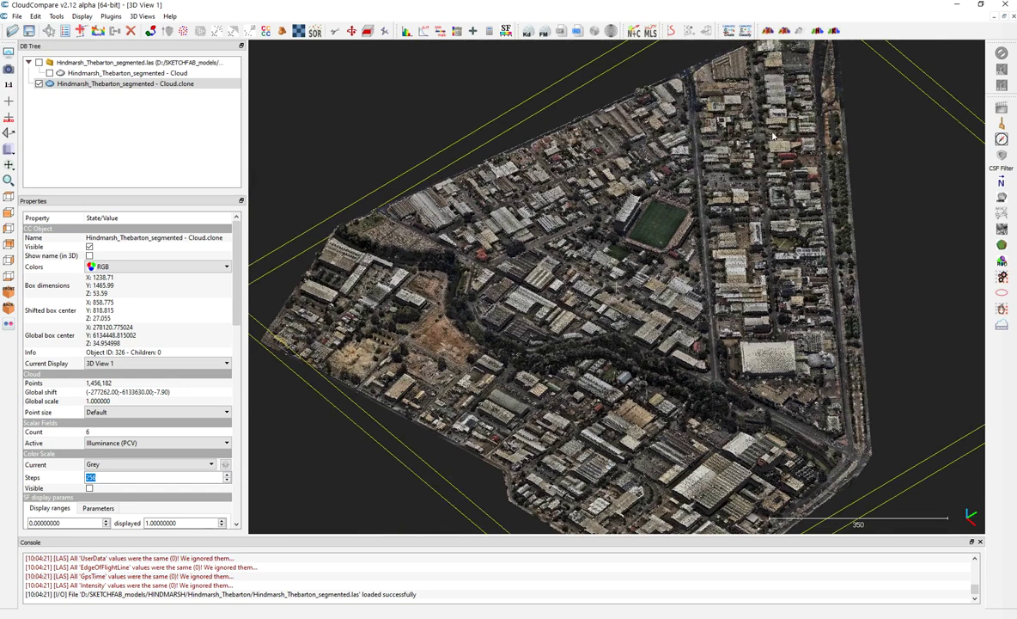
{"action": "left_click_drag", "start_coordinate": [772, 135], "coordinate": [574, 284]}
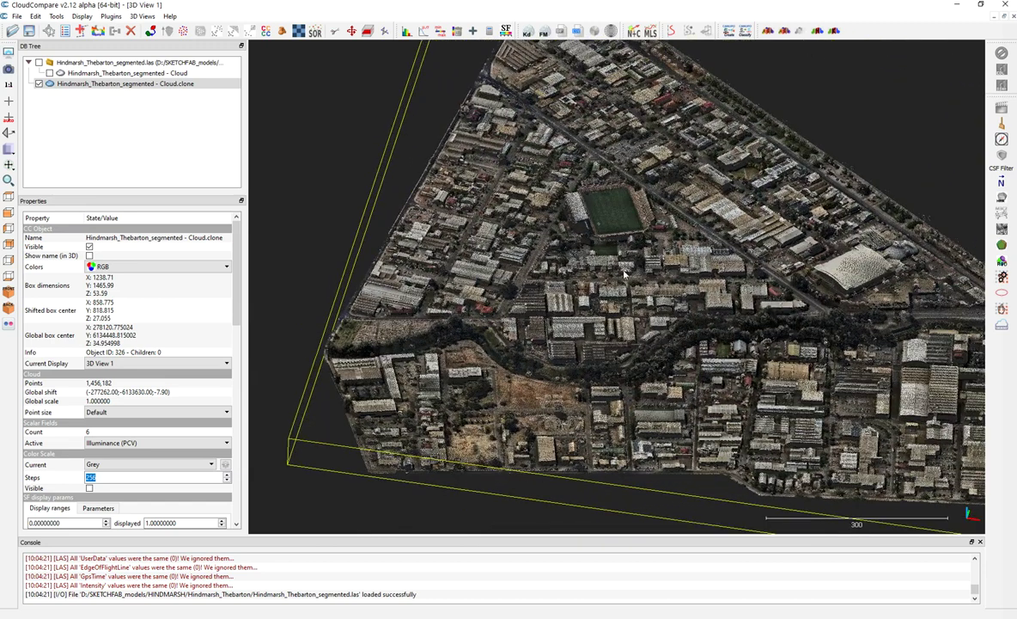
{"action": "left_click_drag", "start_coordinate": [520, 185], "coordinate": [553, 235]}
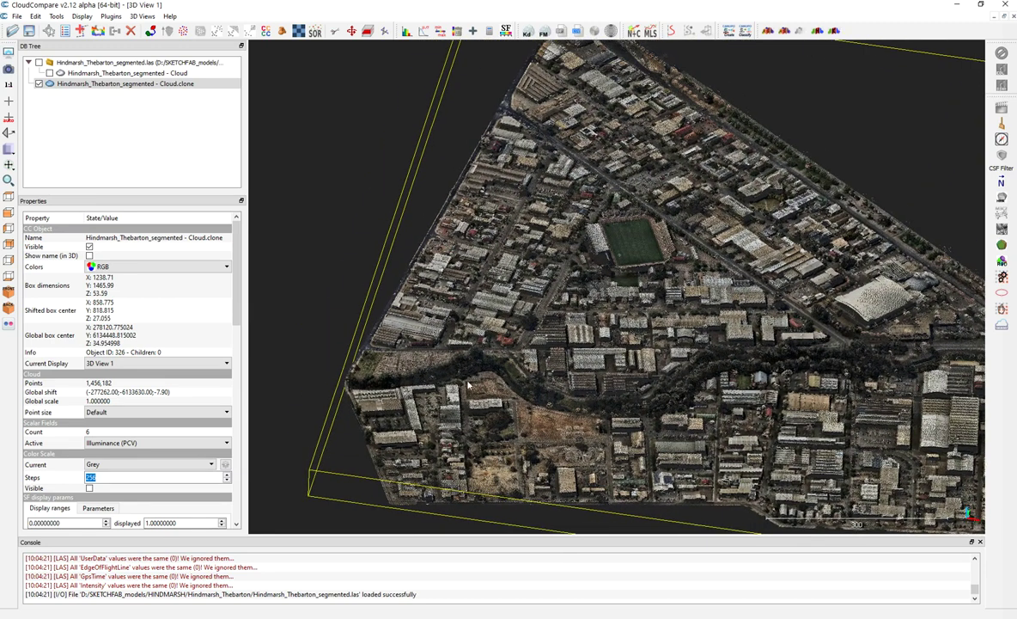
{"action": "left_click_drag", "start_coordinate": [468, 385], "coordinate": [696, 337]}
{"action": "left_click_drag", "start_coordinate": [794, 320], "coordinate": [560, 136]}
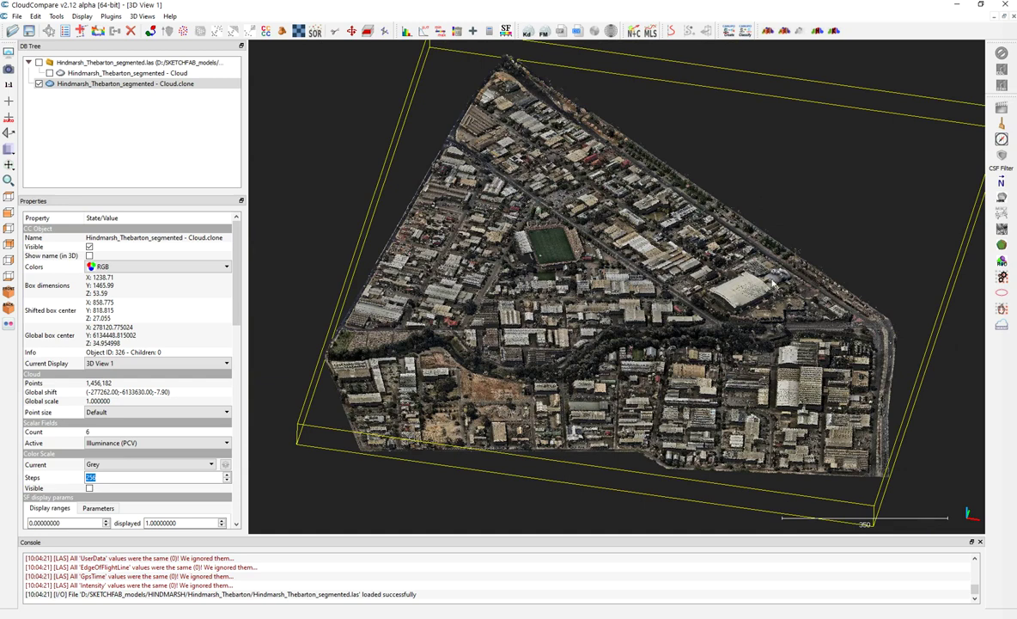
{"action": "scroll", "coordinate": [713, 269], "scroll_direction": "up", "scroll_amount": 3}
{"action": "scroll", "coordinate": [739, 283], "scroll_direction": "up", "scroll_amount": 2}
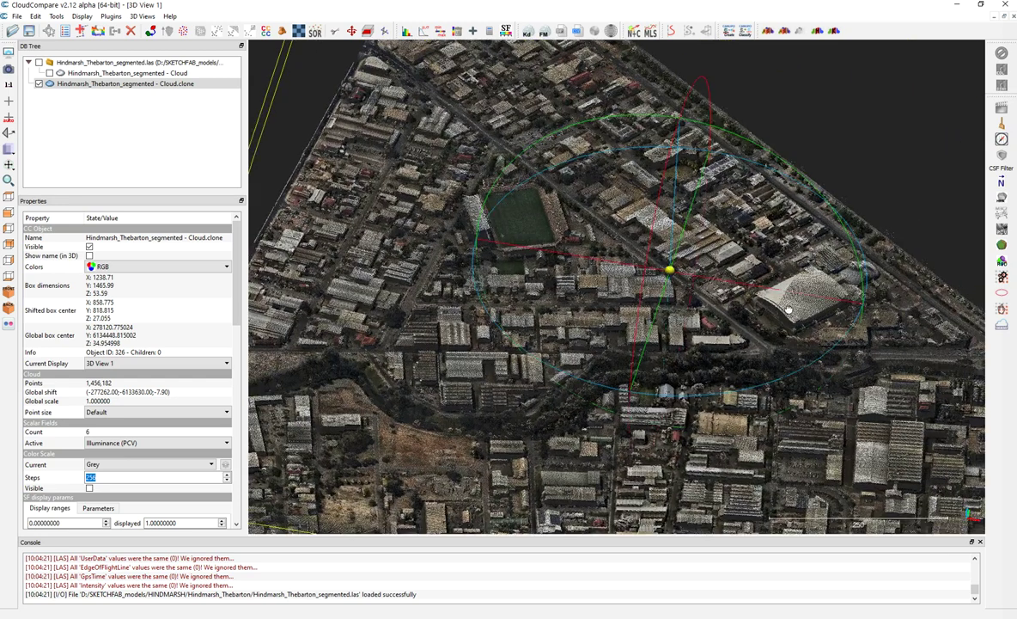
{"action": "scroll", "coordinate": [793, 294], "scroll_direction": "down", "scroll_amount": 4}
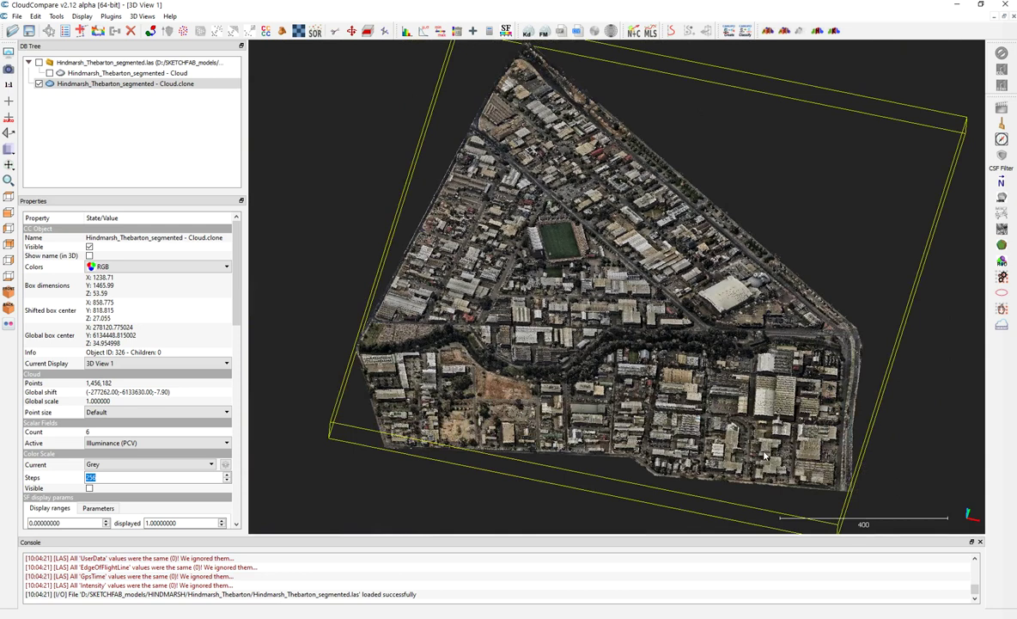
Delete the mixed clone, clone the original cloud again, and hide the original.
{"action": "key", "text": "Delete"}
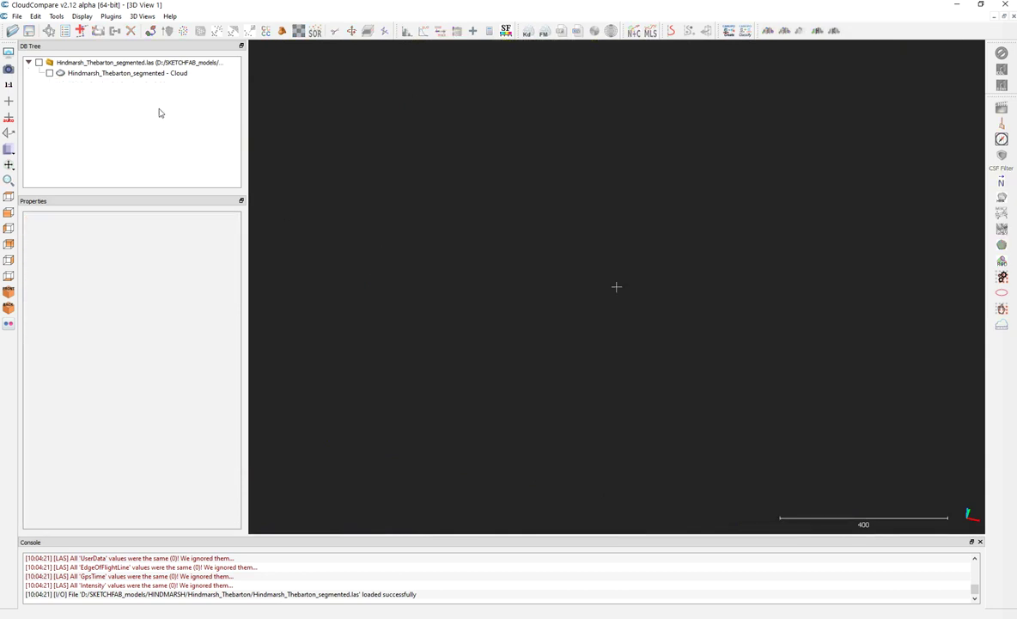
{"action": "left_click", "coordinate": [49, 73]}
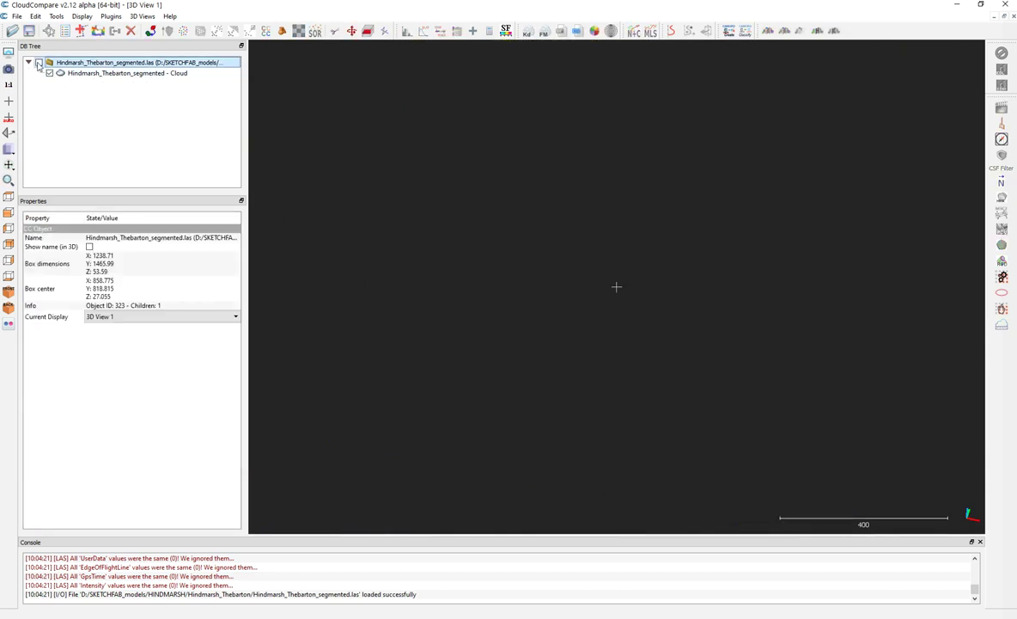
{"action": "left_click", "coordinate": [110, 75]}
{"action": "left_click", "coordinate": [98, 31]}
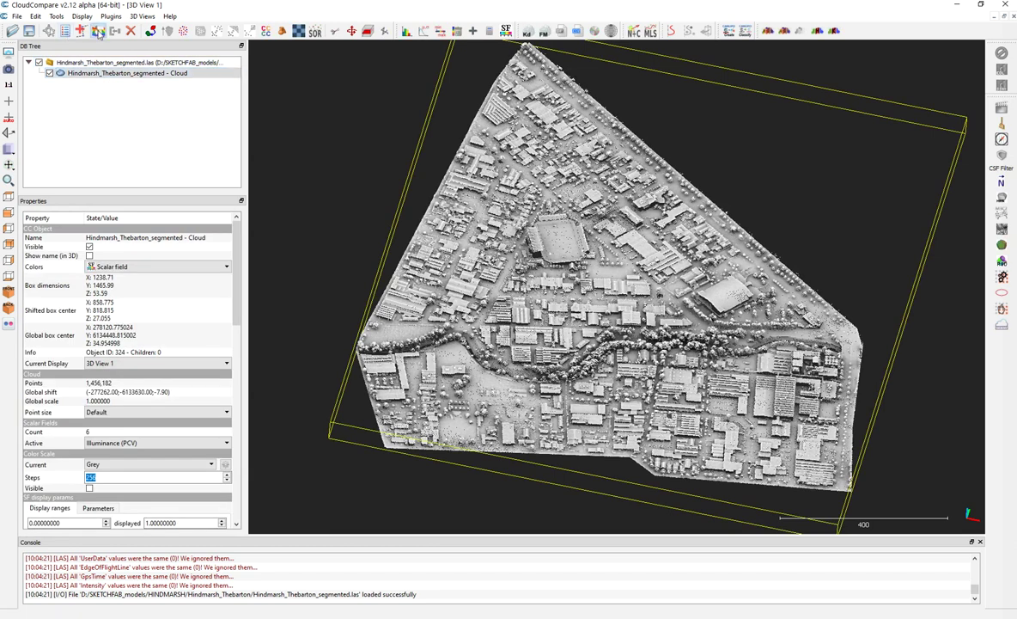
{"action": "left_click", "coordinate": [49, 73]}
{"action": "left_click", "coordinate": [107, 84]}
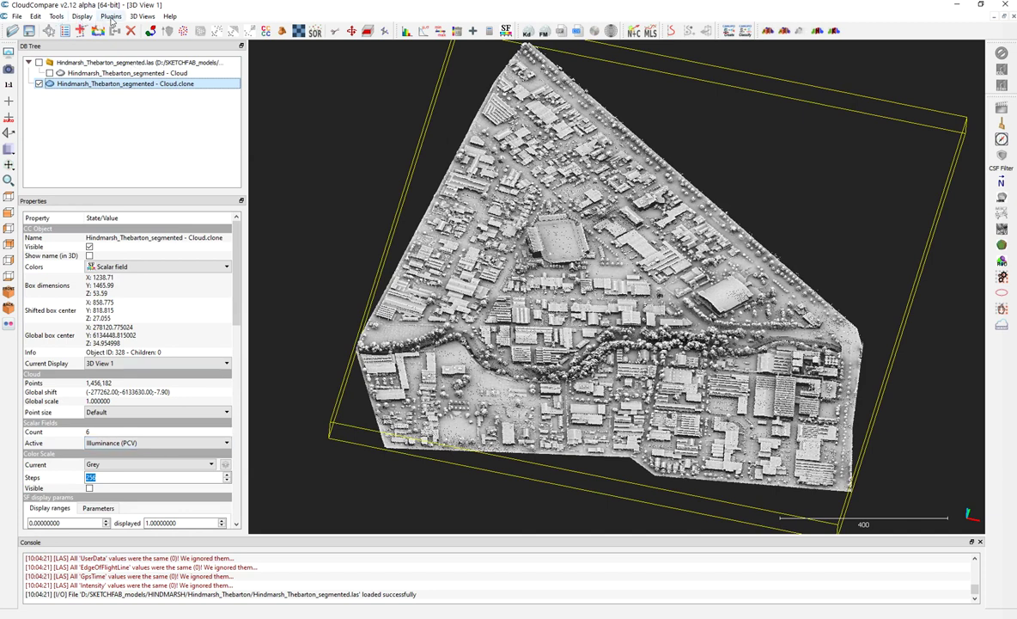
Convert the new copy's Illuminance (PCV) field to RGB without mixing existing colours.
{"action": "left_click", "coordinate": [35, 17]}
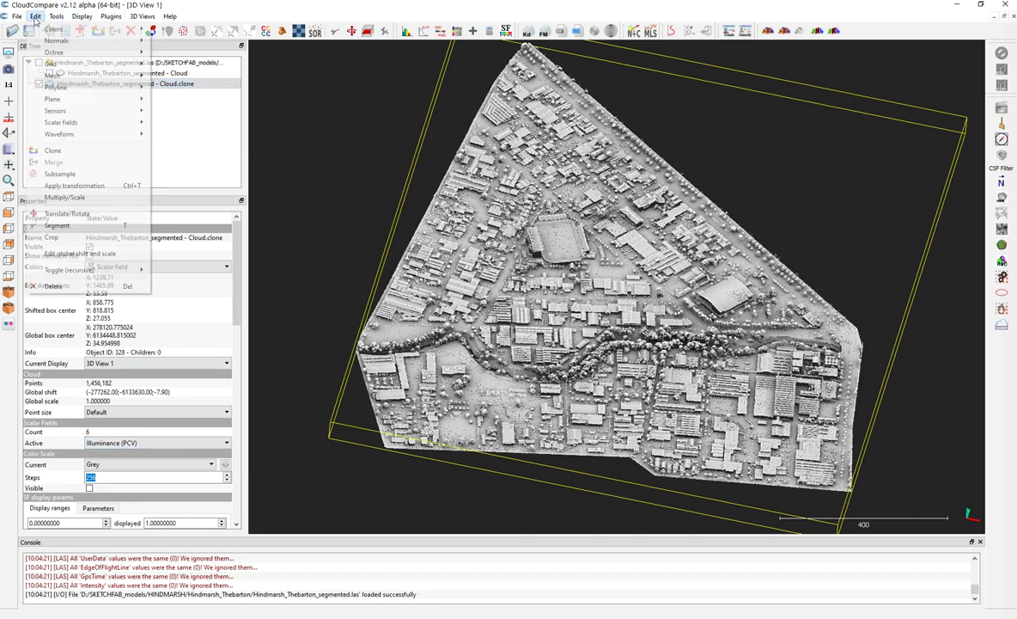
{"action": "mouse_move", "coordinate": [62, 123]}
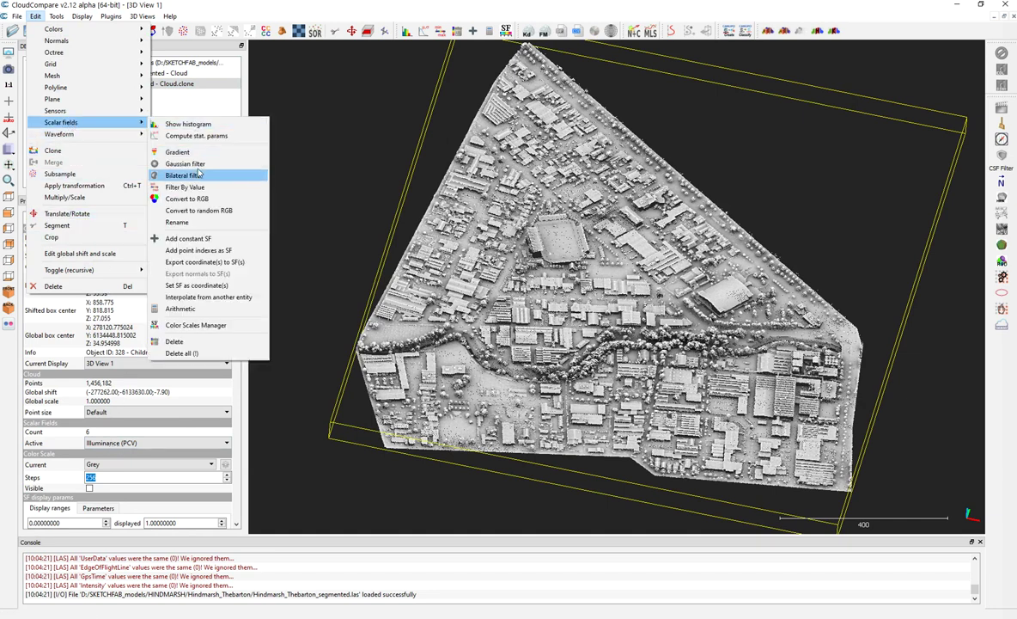
{"action": "left_click", "coordinate": [194, 200]}
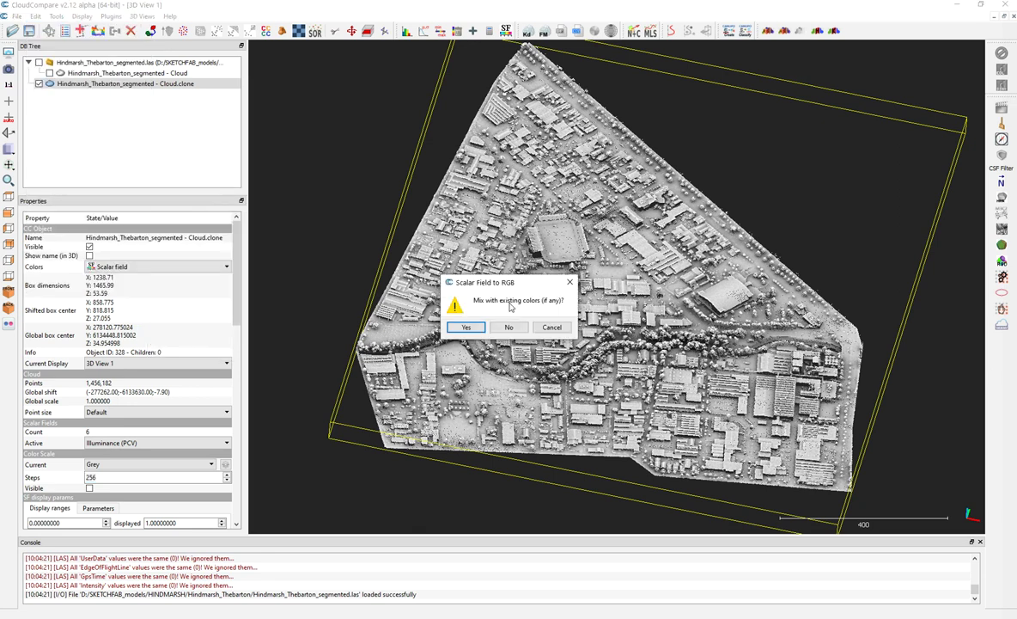
{"action": "left_click", "coordinate": [509, 329]}
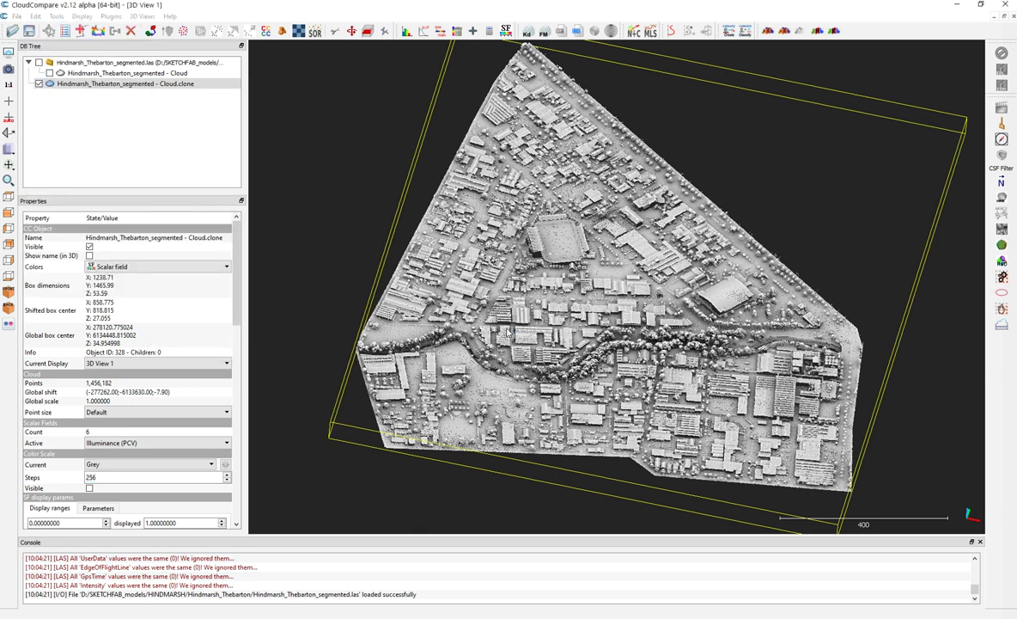
{"action": "left_click", "coordinate": [129, 266]}
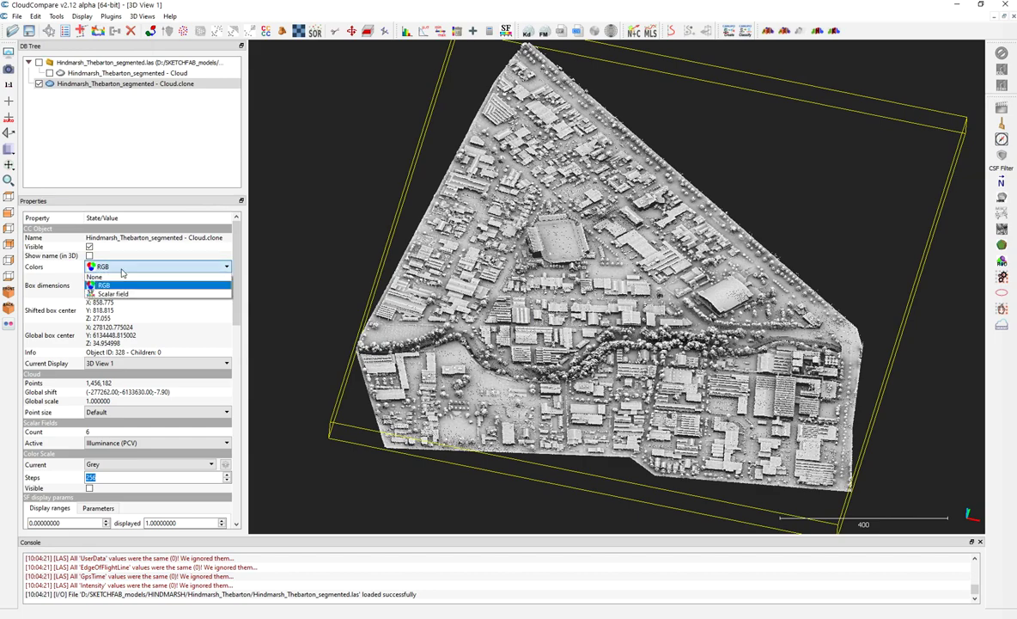
Keep RGB as the colour source and orbit the copy to view it in perspective.
{"action": "left_click", "coordinate": [101, 268]}
{"action": "left_click_drag", "start_coordinate": [587, 251], "coordinate": [652, 276]}
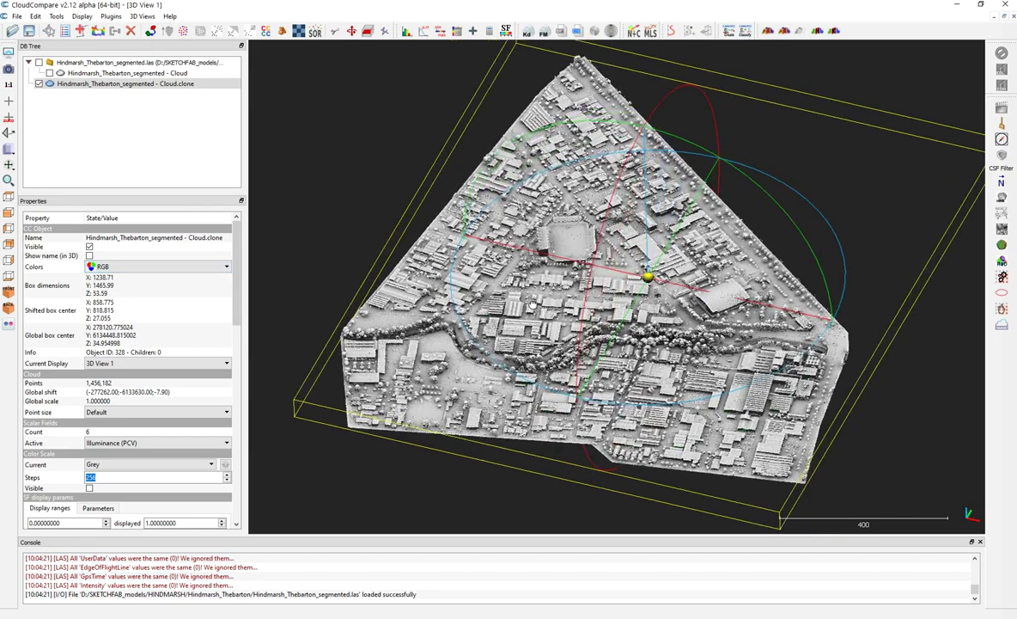
{"action": "scroll", "coordinate": [652, 263], "scroll_direction": "up", "scroll_amount": 5}
{"action": "scroll", "coordinate": [652, 262], "scroll_direction": "down", "scroll_amount": 8}
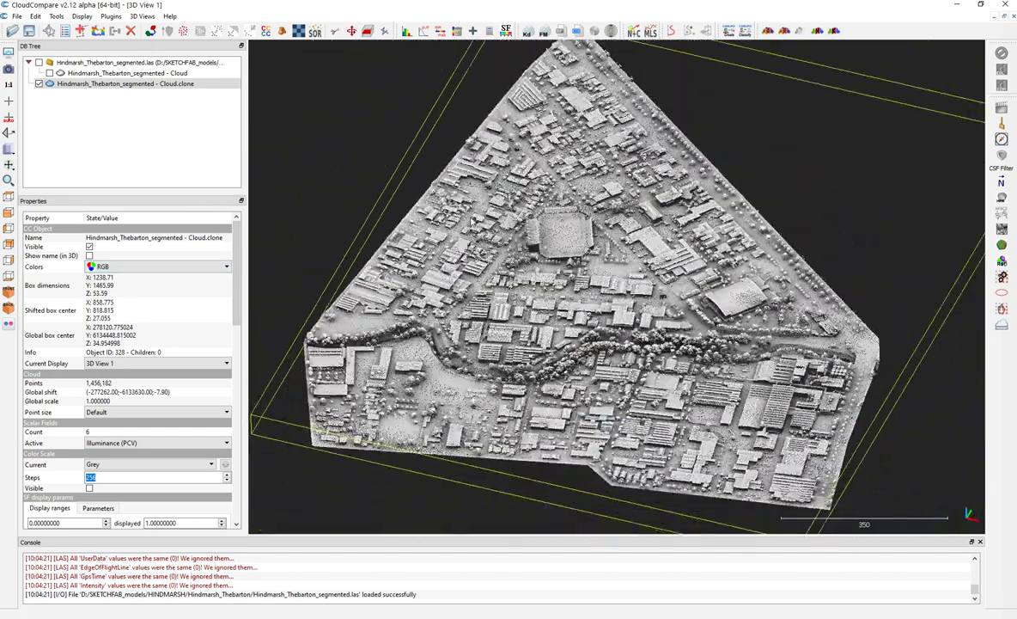
Colour the copy by Classification, then return it to its grey Illuminance shading.
{"action": "left_click", "coordinate": [118, 446]}
{"action": "left_click", "coordinate": [101, 460]}
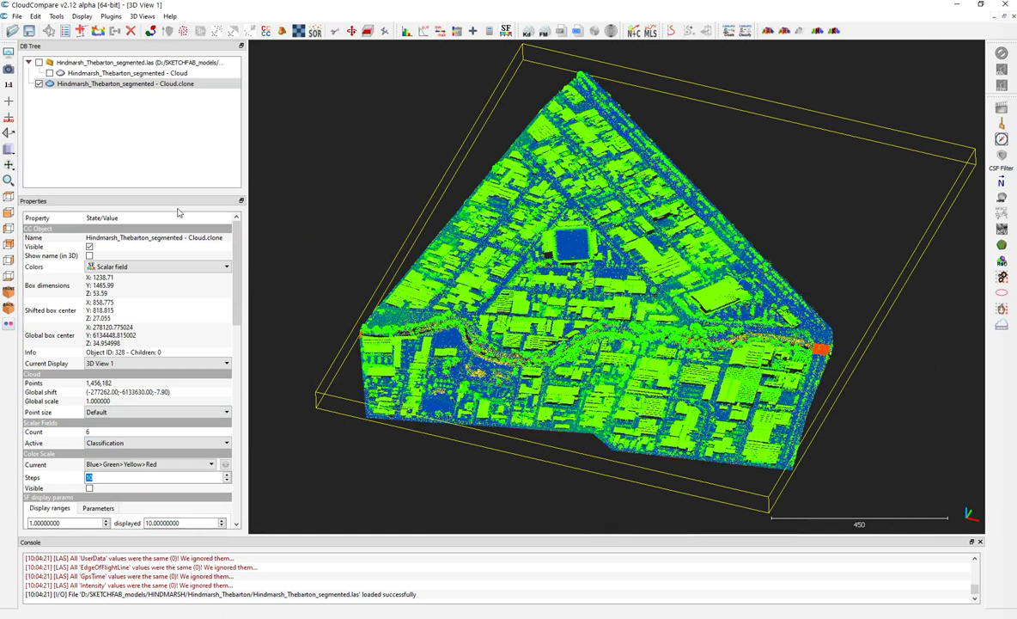
{"action": "left_click", "coordinate": [107, 442]}
{"action": "left_click", "coordinate": [109, 505]}
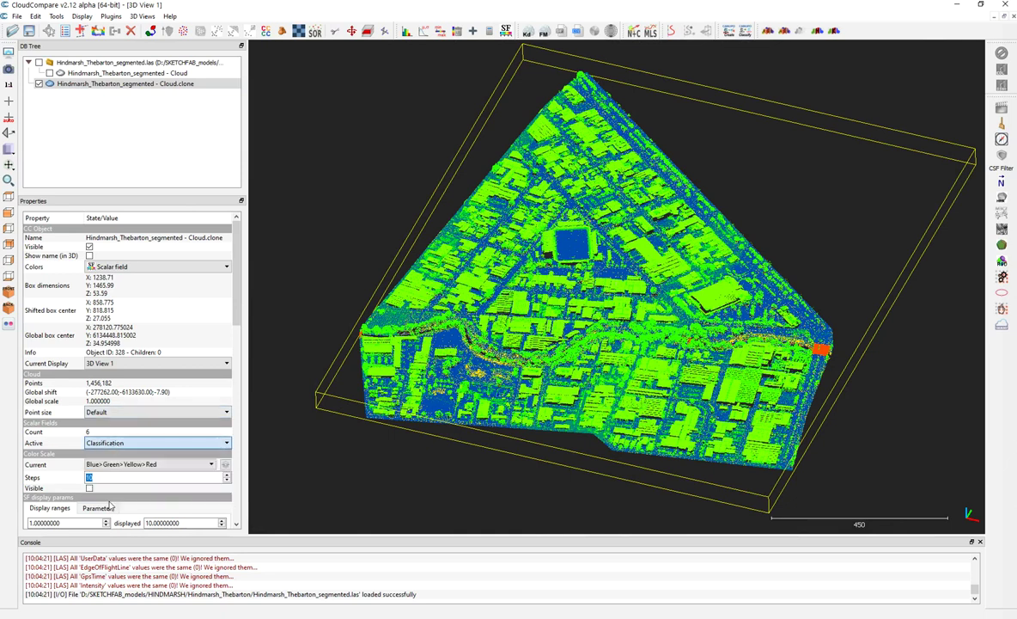
{"action": "left_click", "coordinate": [140, 105]}
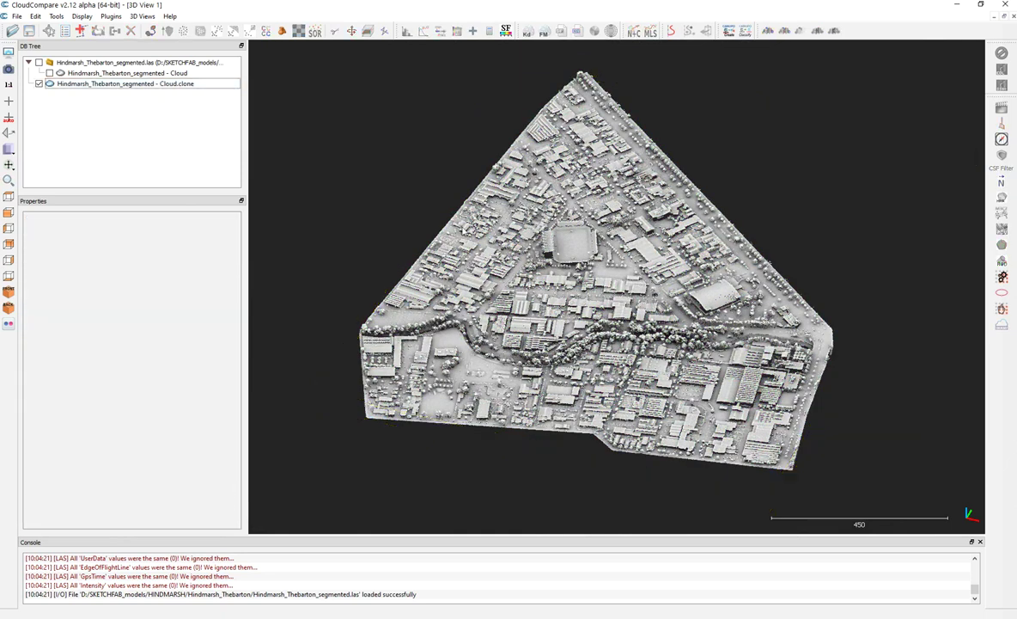
Delete Cloud.clone, leaving the original cloud selected in the DB Tree.
{"action": "left_click", "coordinate": [125, 83]}
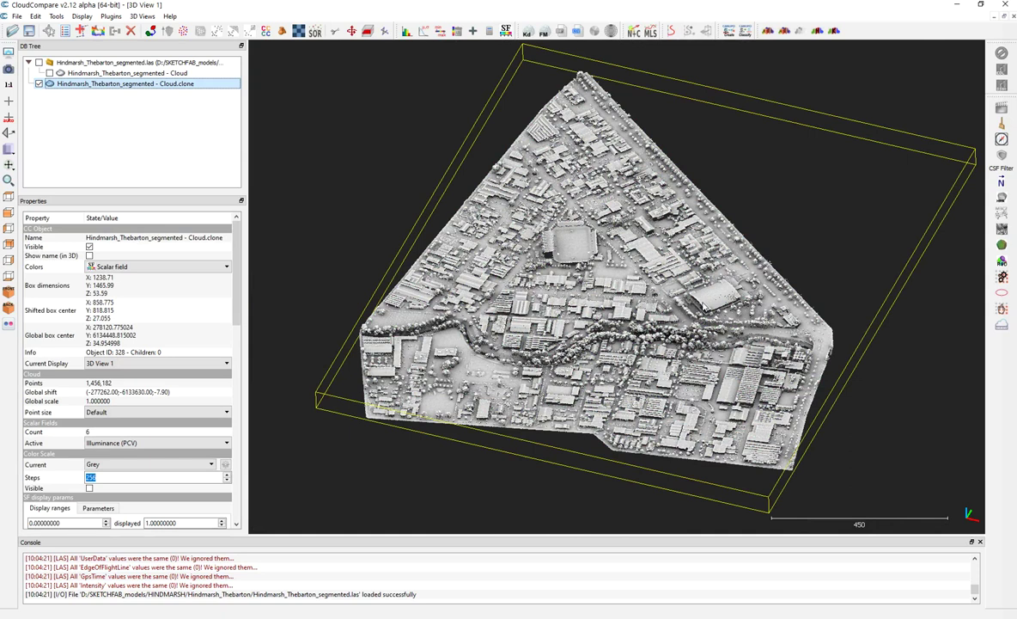
{"action": "left_click_drag", "start_coordinate": [816, 283], "coordinate": [884, 277]}
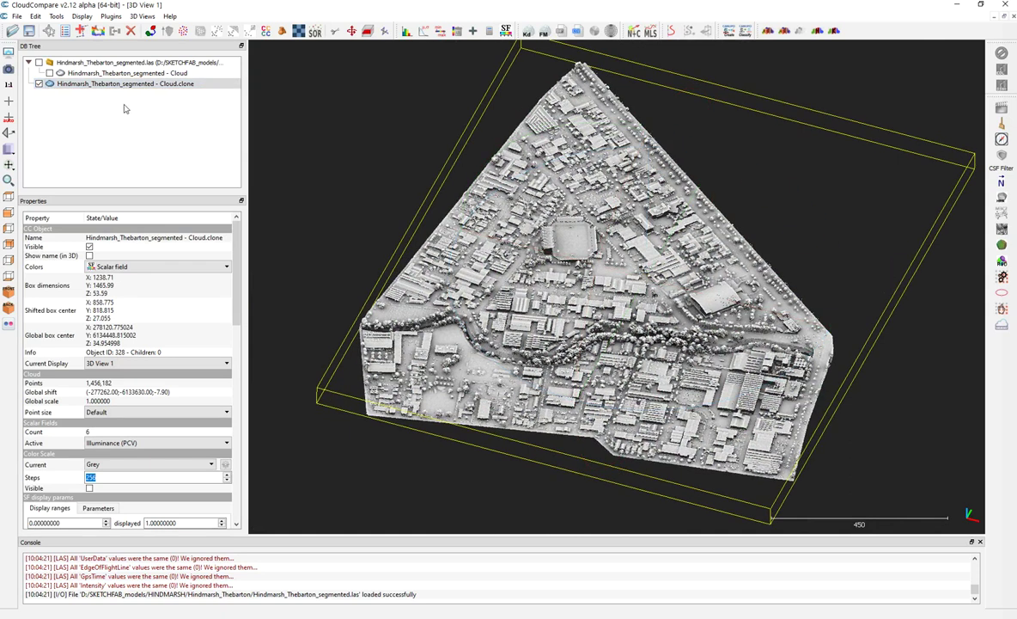
{"action": "key", "text": "Delete"}
{"action": "left_click", "coordinate": [78, 73]}
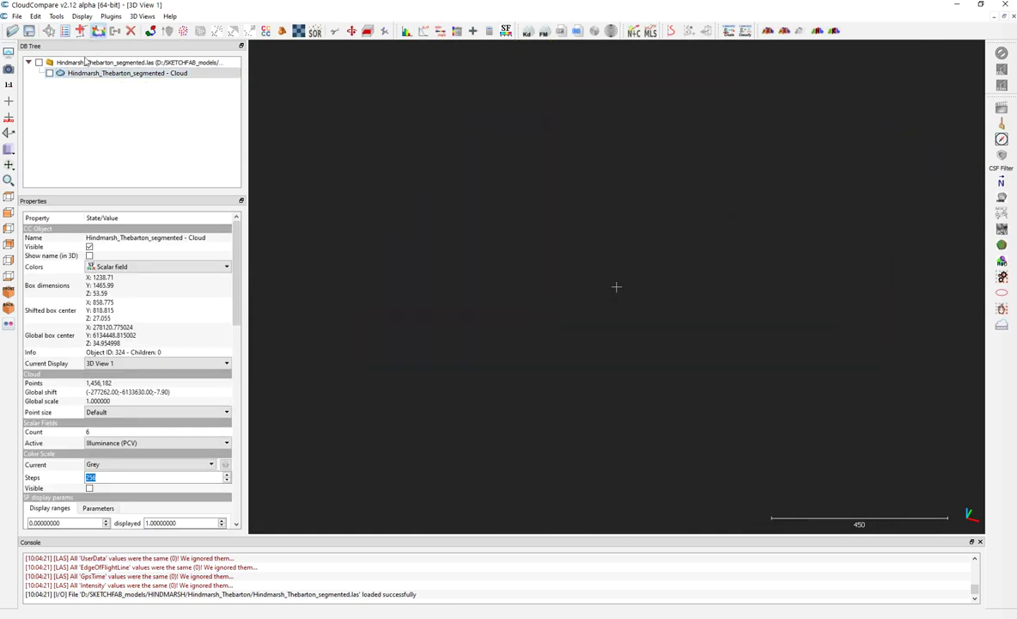